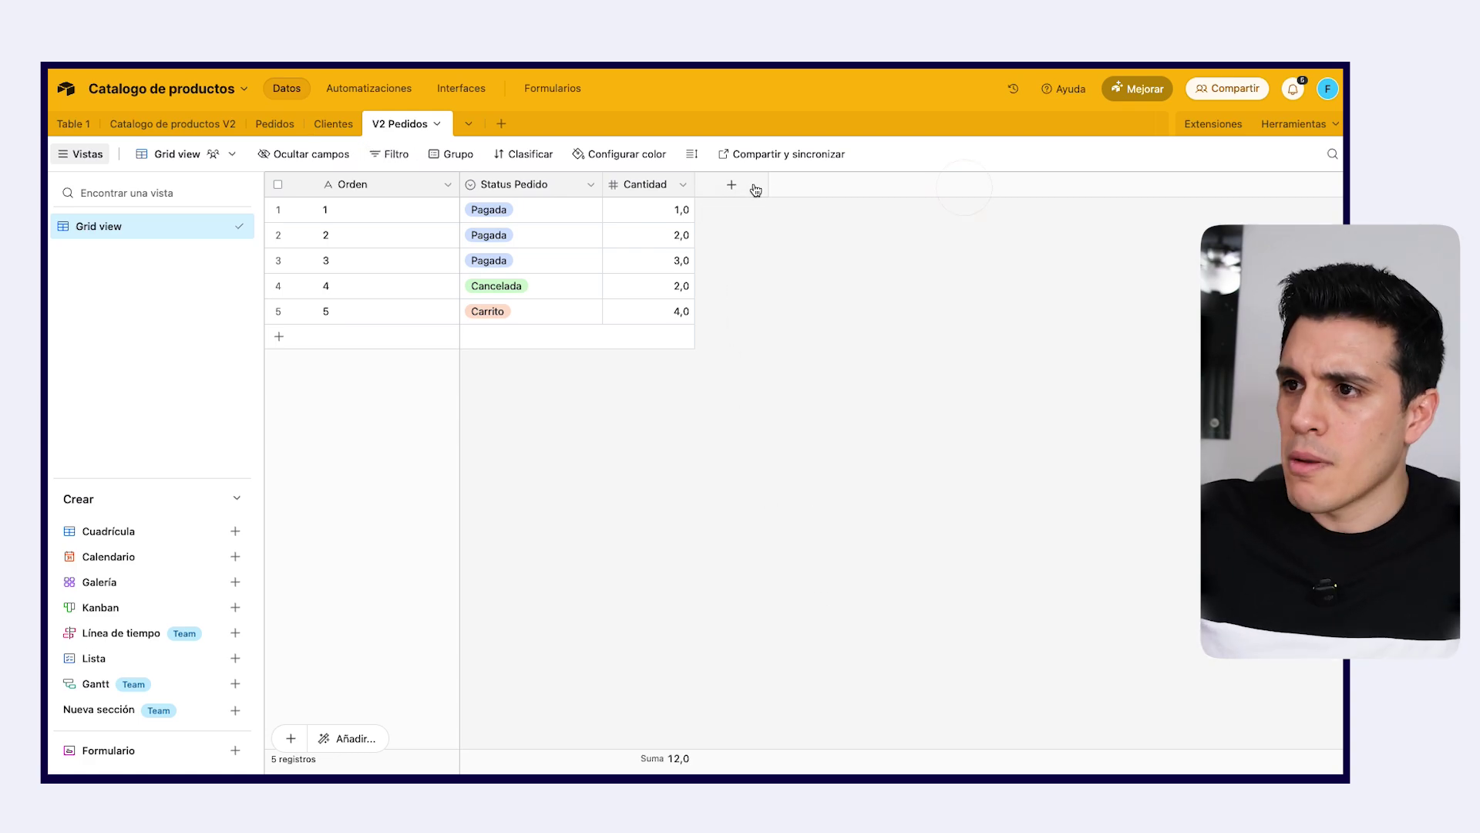
# - Add a field to V2 Pedidos that links to records in Catalogo de productos V2, skipping the suggested lookup fields
pyautogui.click(729, 186)
pyautogui.click(800, 304)
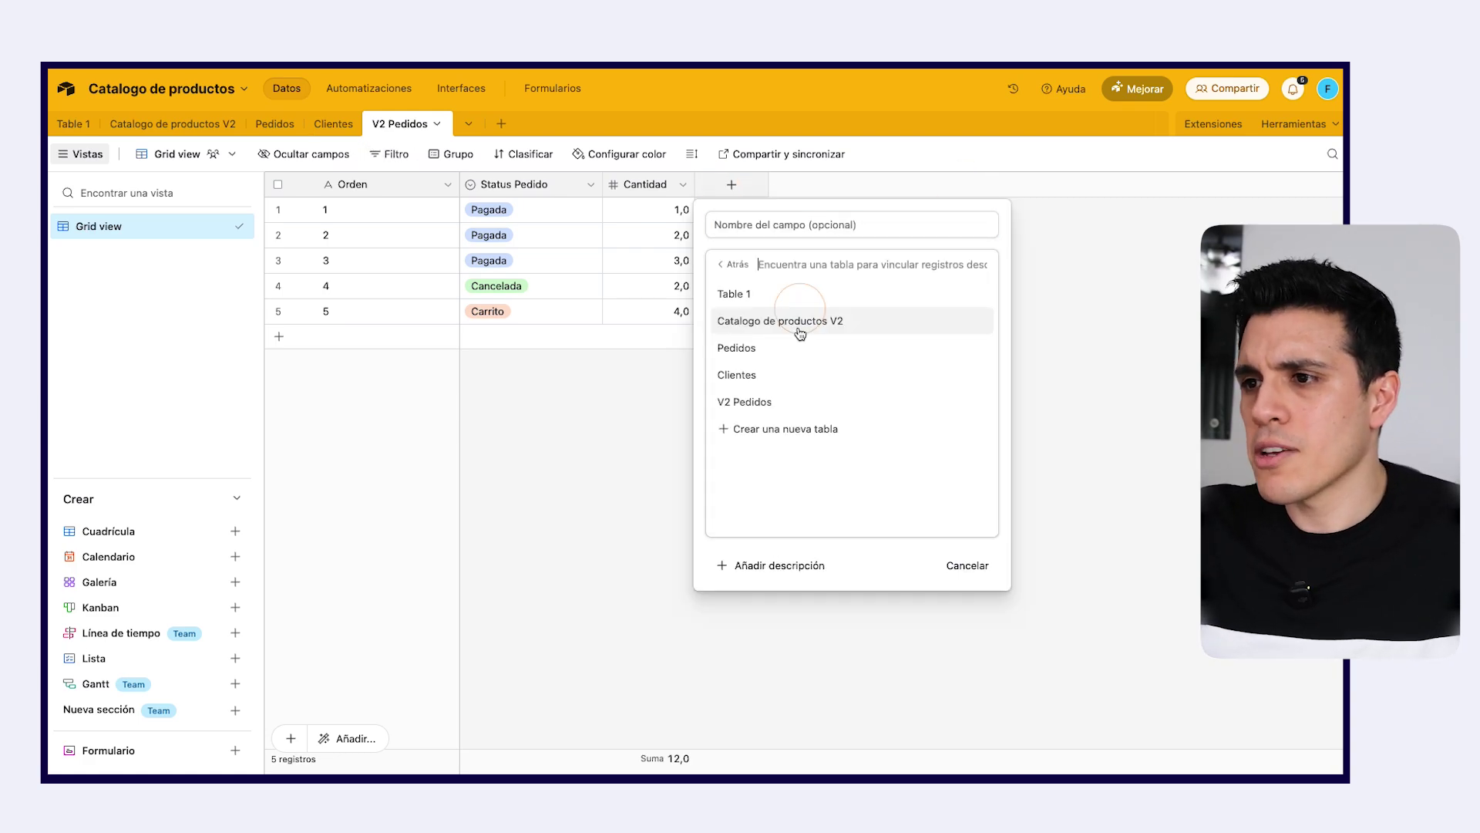
pyautogui.click(878, 333)
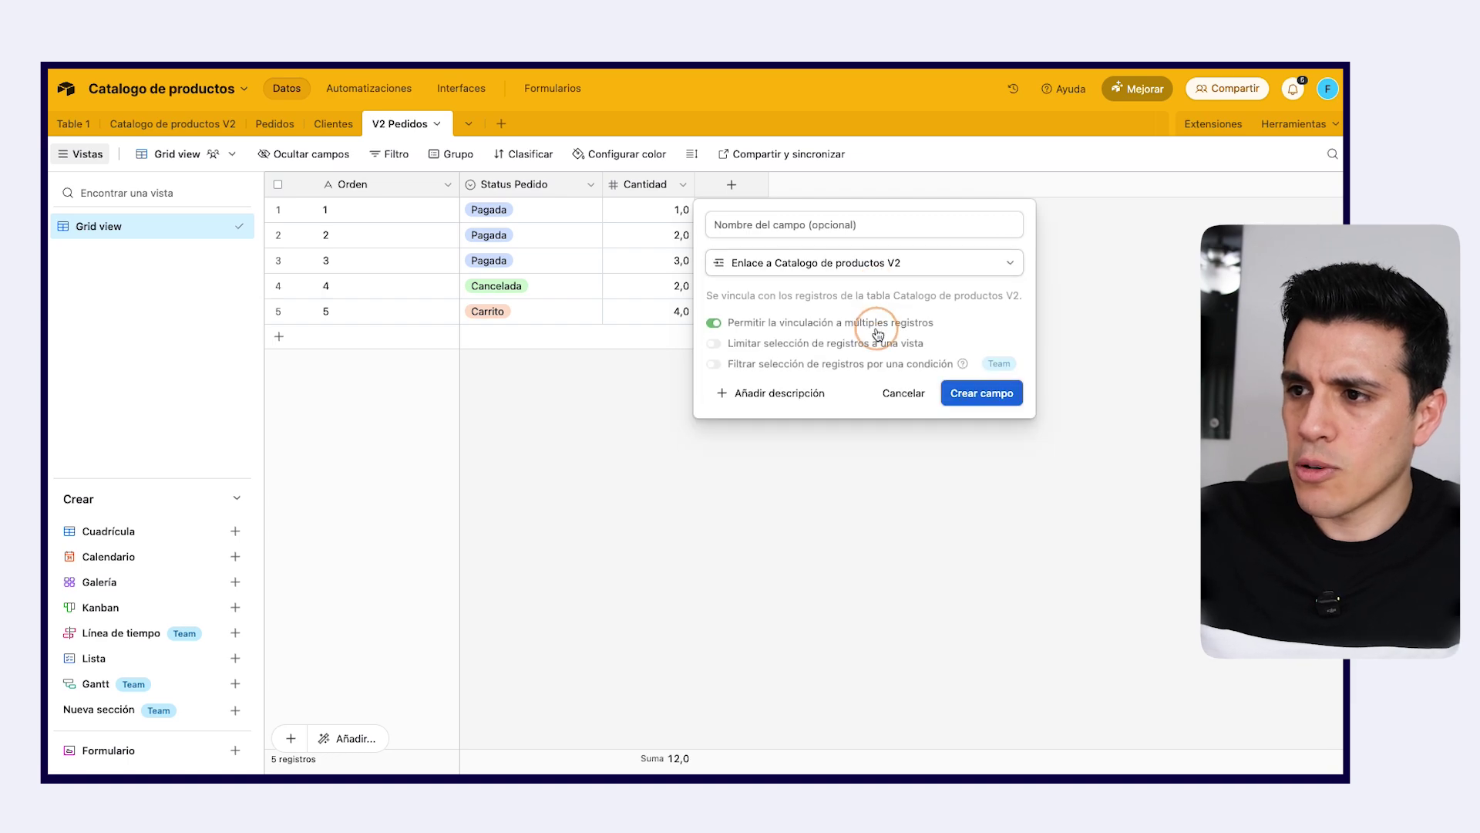
pyautogui.click(1007, 397)
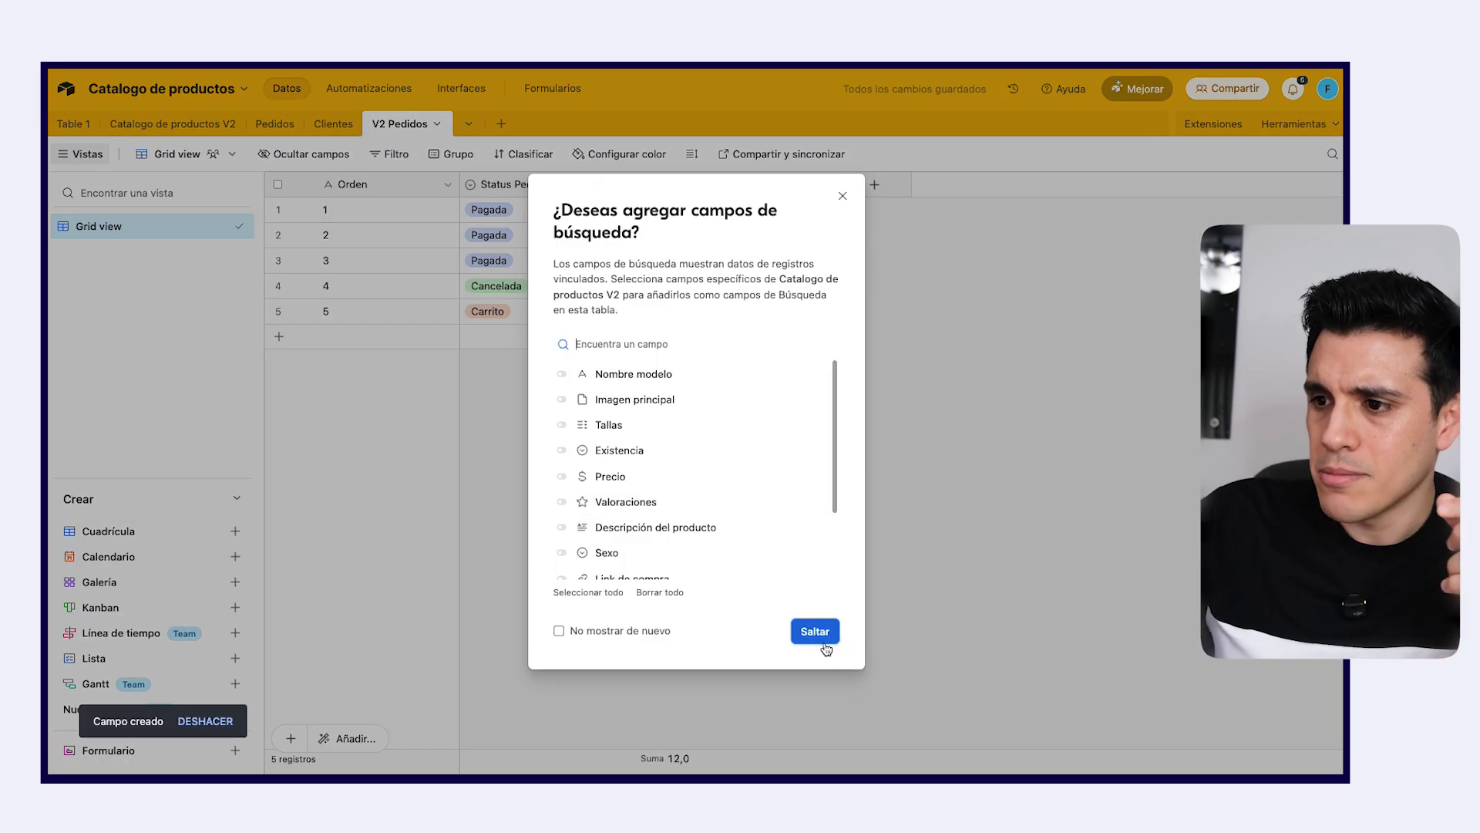
pyautogui.click(815, 631)
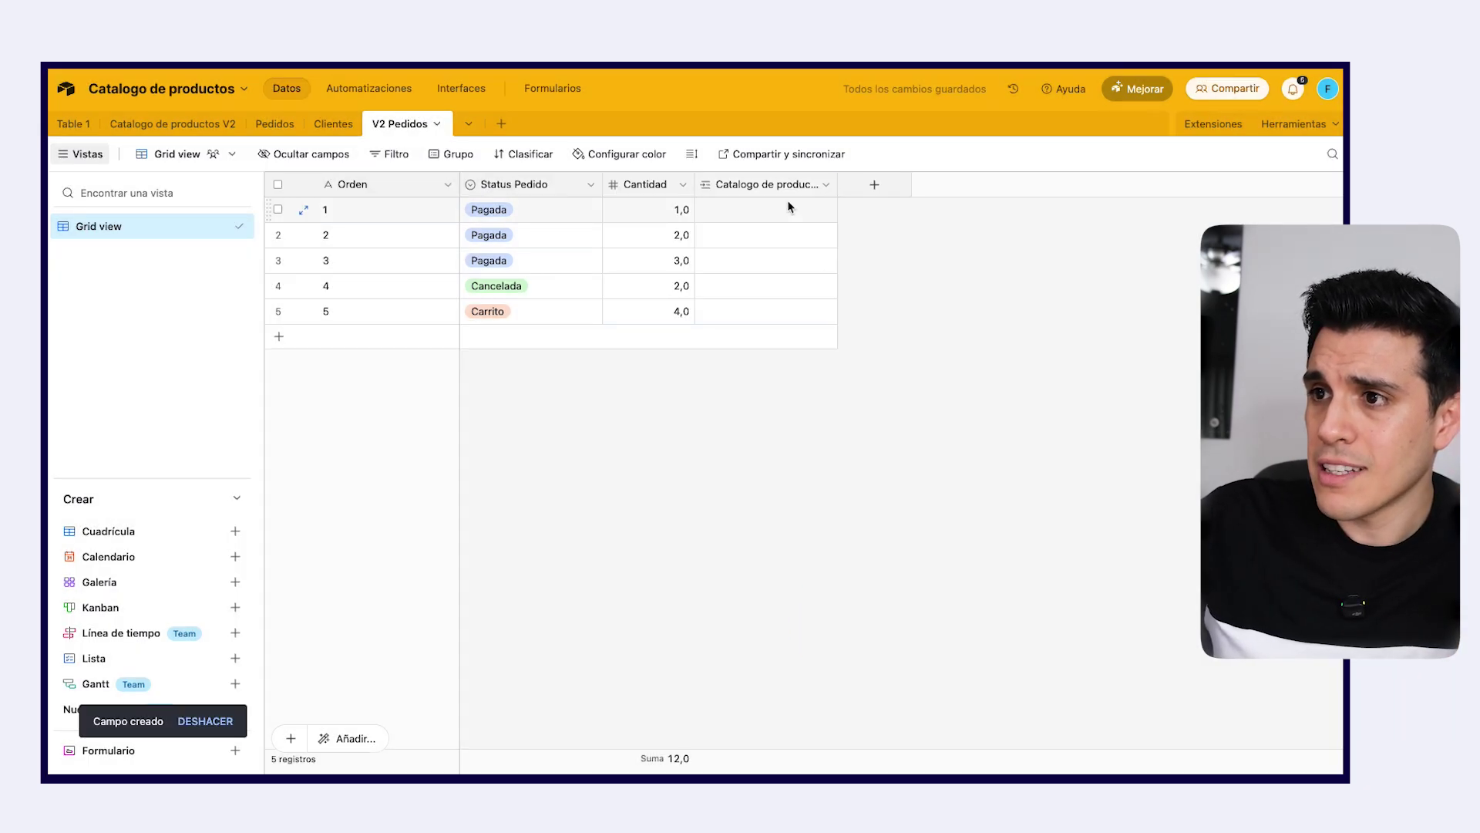
# - Browse the catalogue products available for linking to order 1, leaving its cell empty
pyautogui.click(764, 209)
pyautogui.click(709, 210)
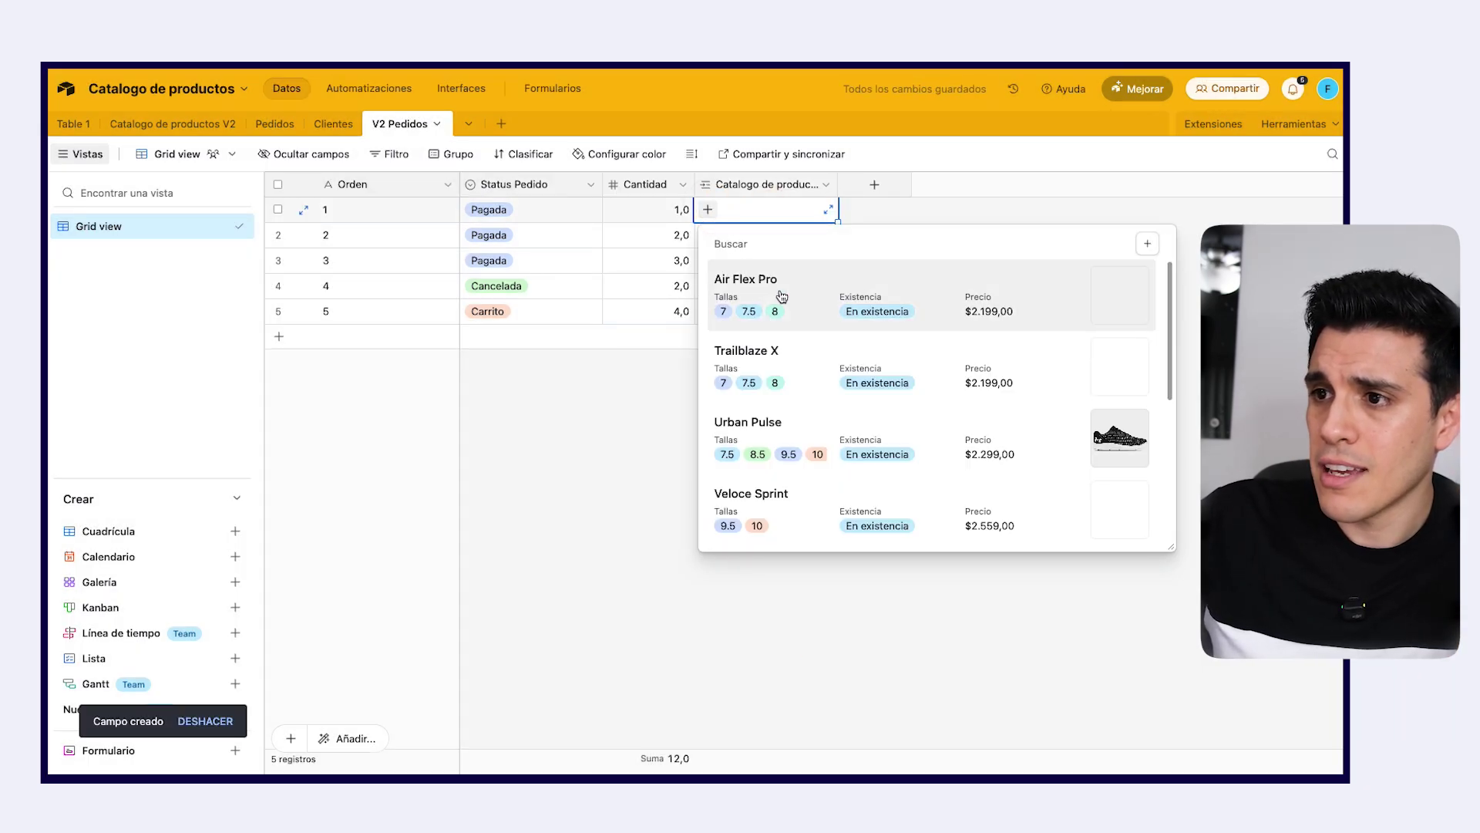
pyautogui.scroll(-5, 886, 452)
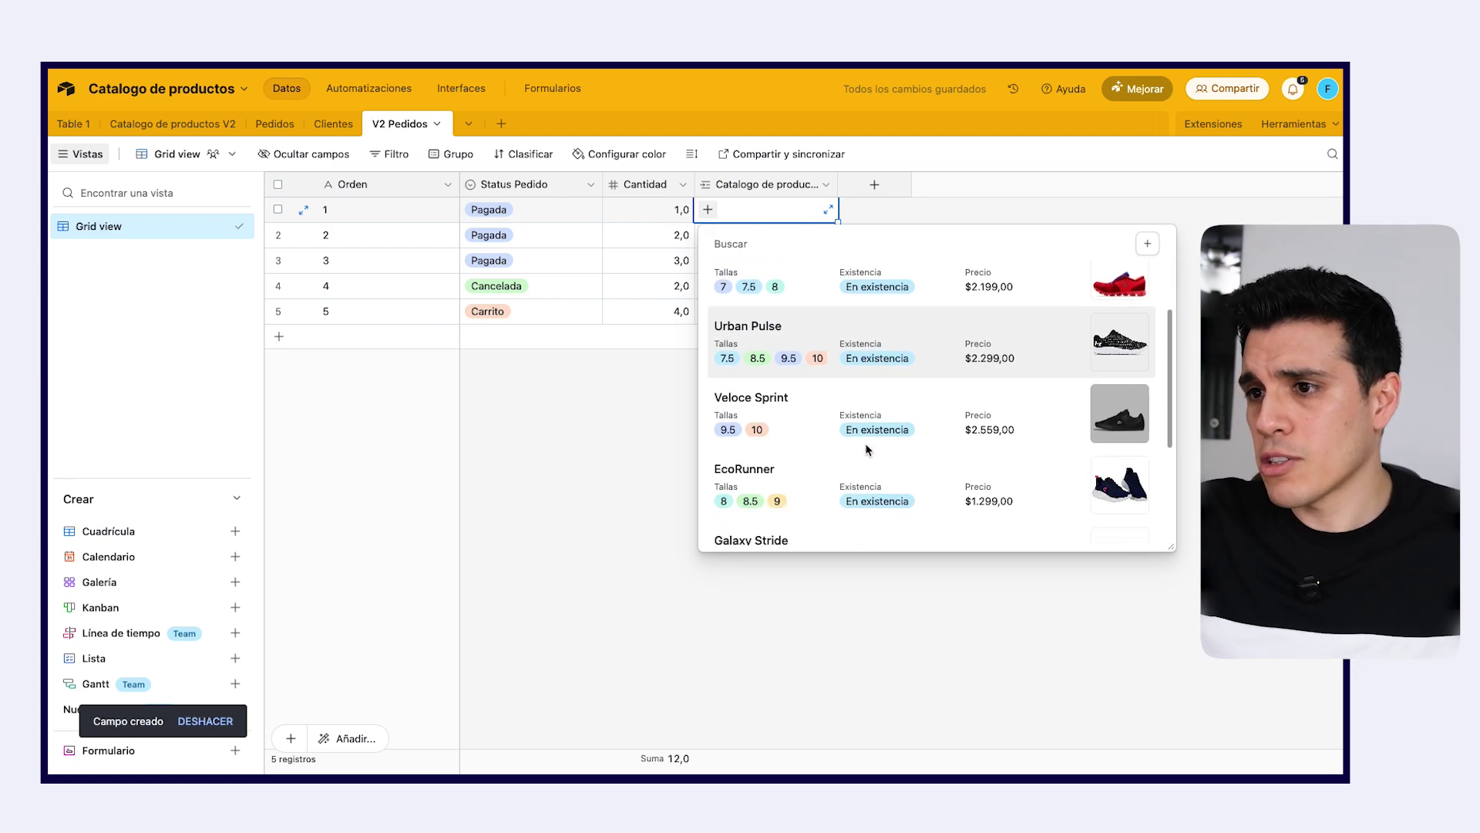
pyautogui.scroll(5, 866, 449)
pyautogui.press('Escape')
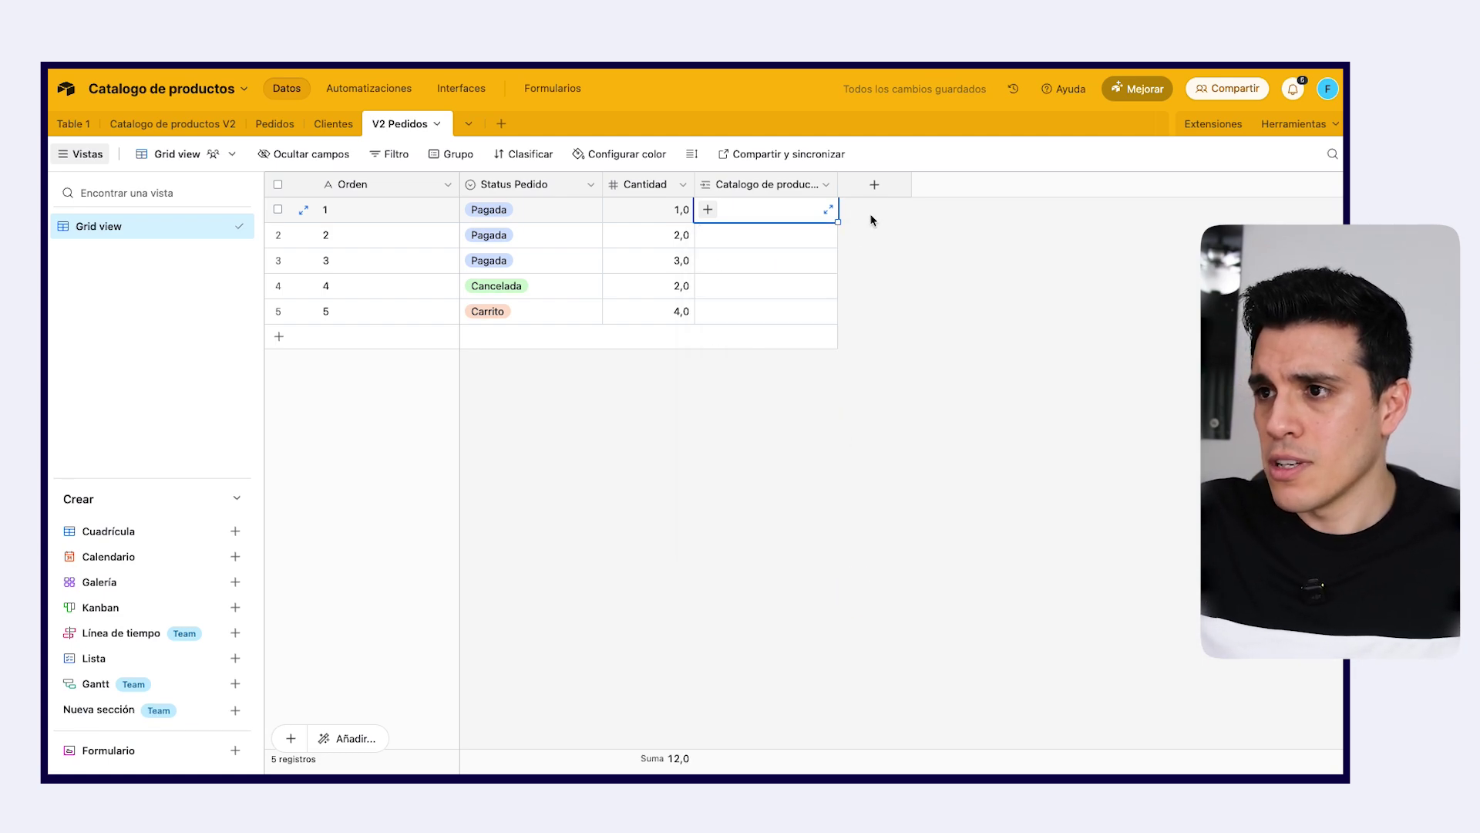
# - Add a Búsqueda field that looks up Precio from the linked Catalogo de productos V2 records
pyautogui.click(875, 185)
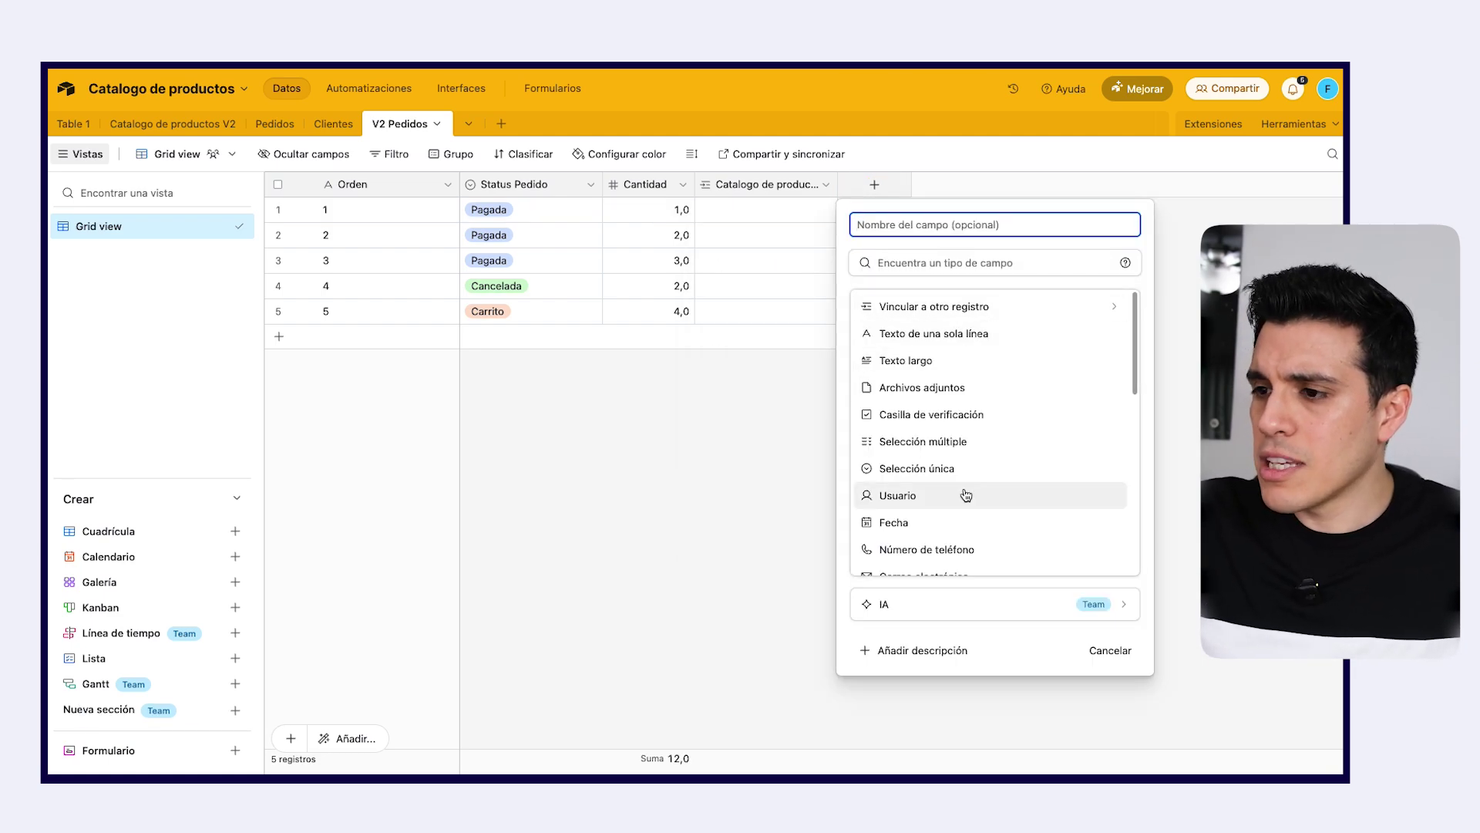
pyautogui.scroll(-5, 968, 497)
pyautogui.scroll(-3, 964, 462)
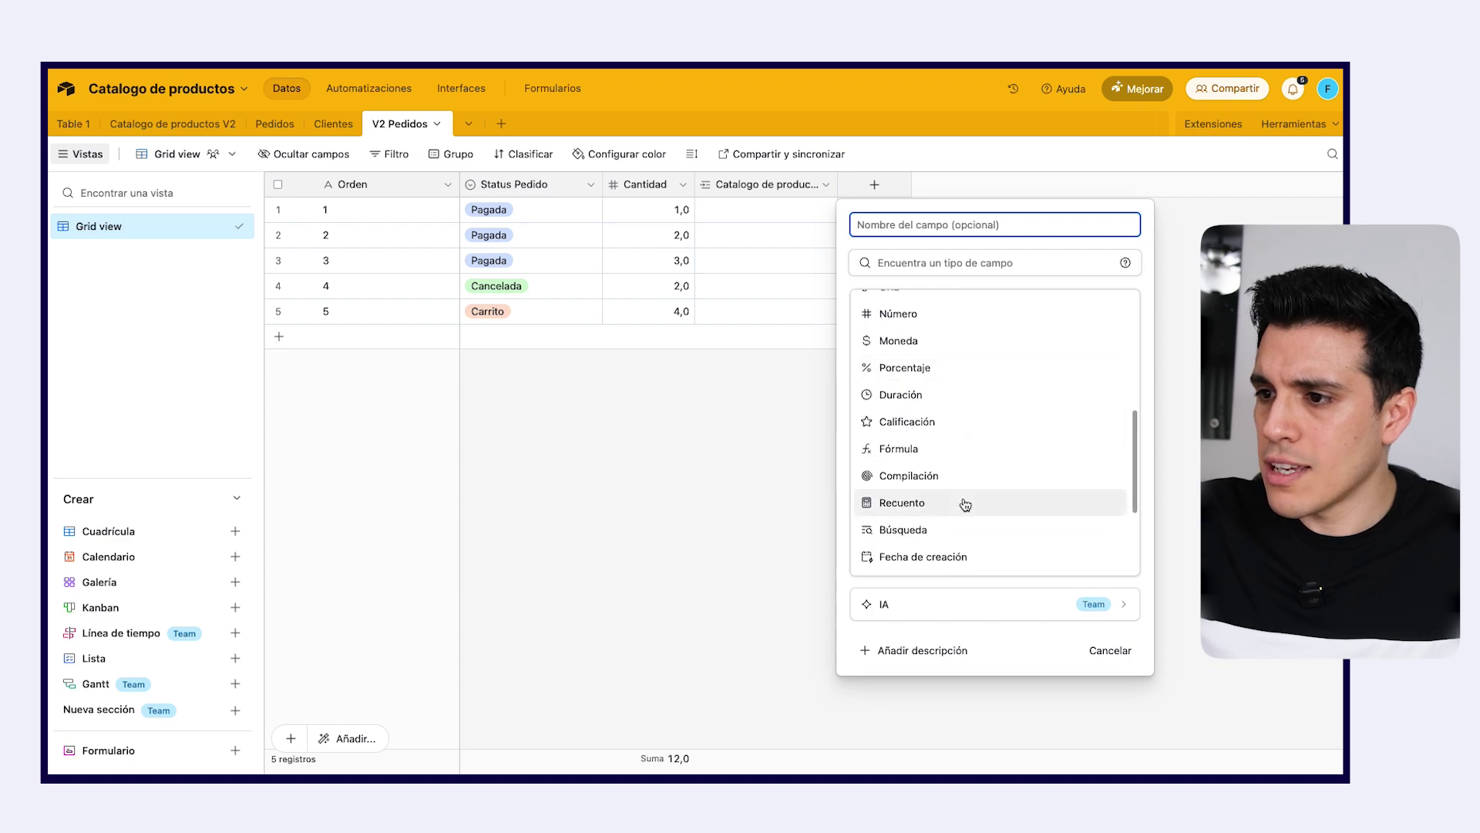
pyautogui.click(952, 529)
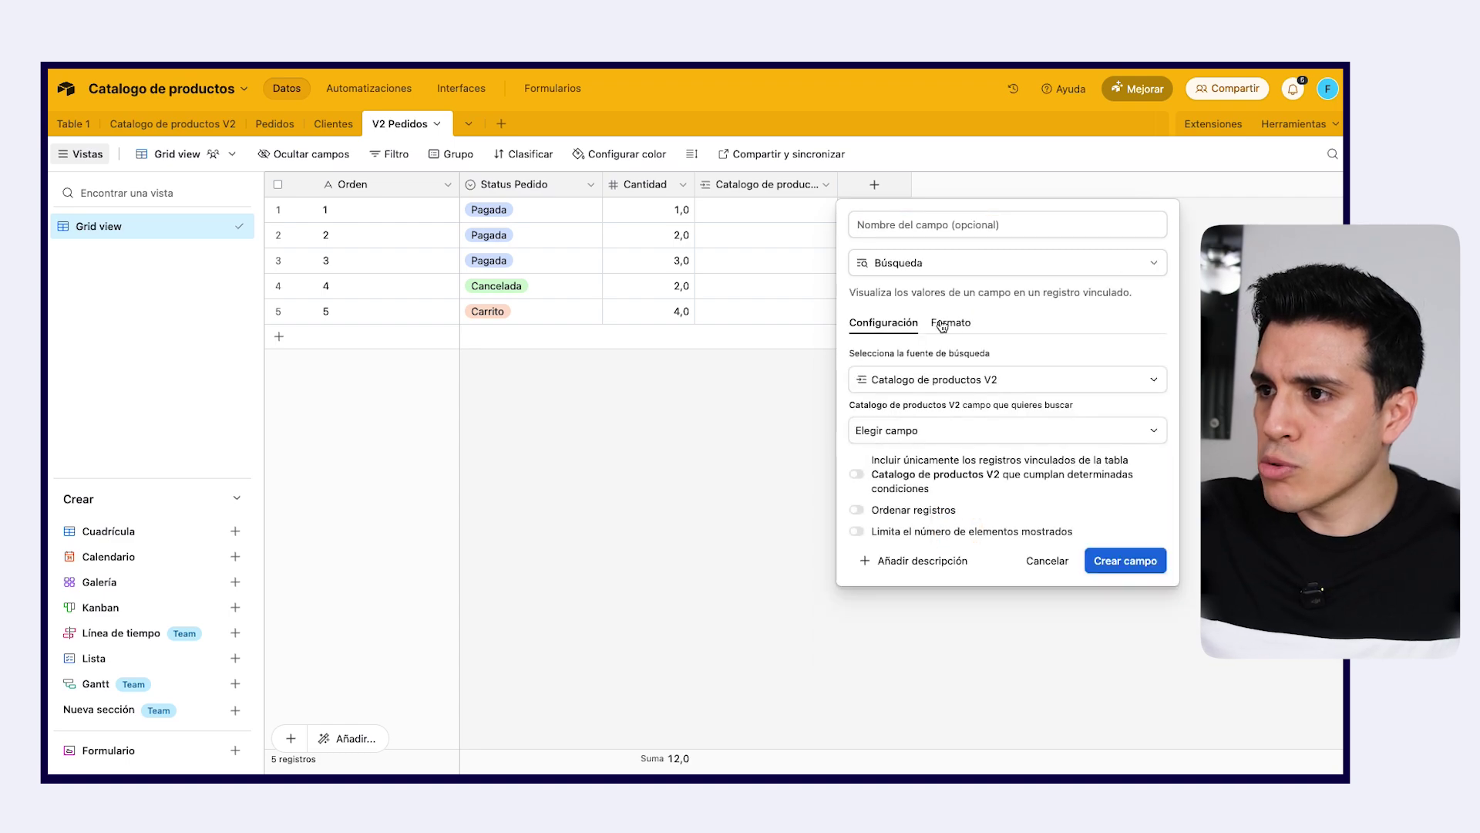
pyautogui.click(935, 432)
pyautogui.scroll(-1, 941, 569)
pyautogui.click(938, 568)
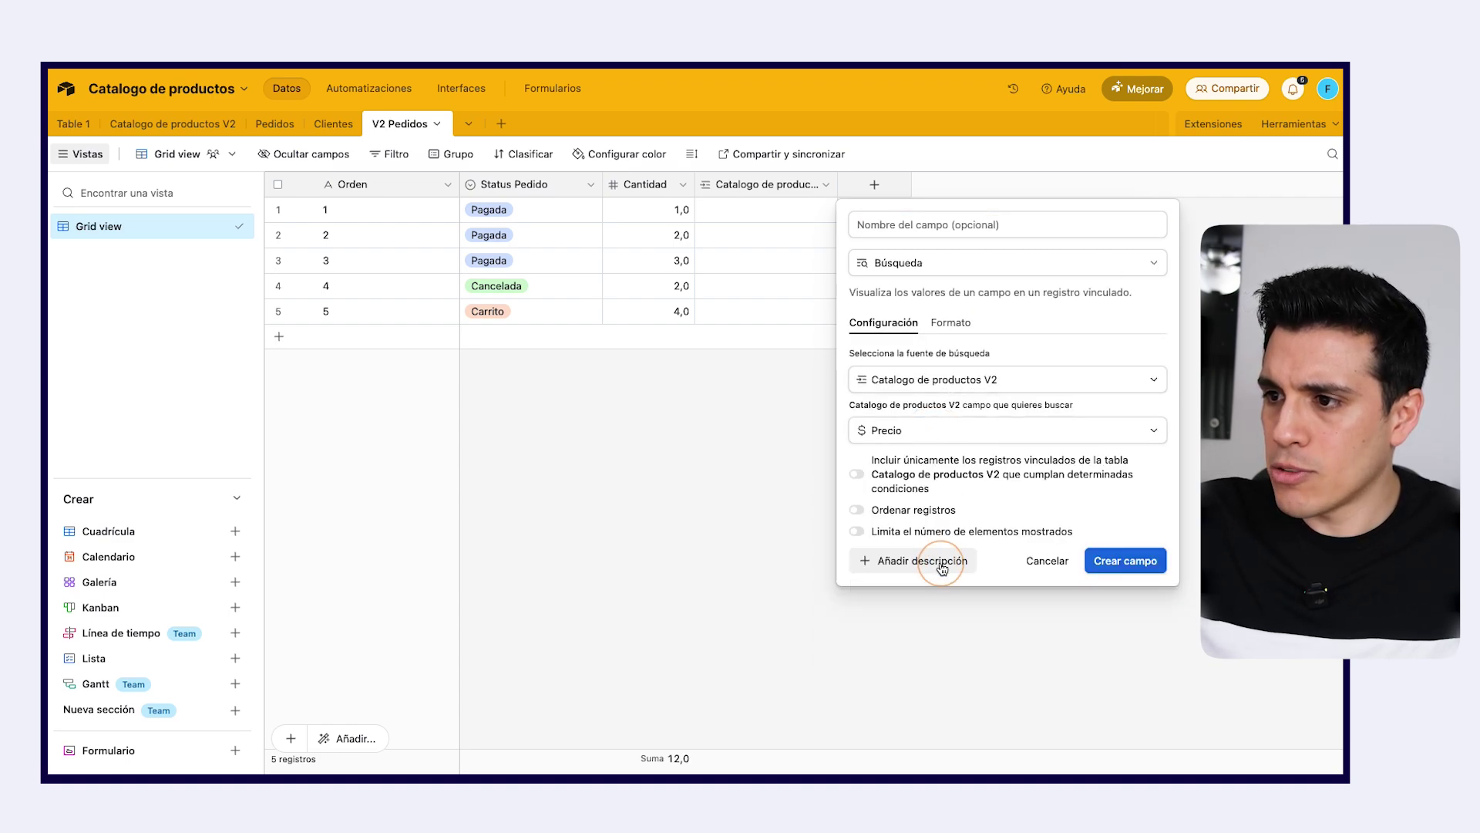
pyautogui.click(1140, 566)
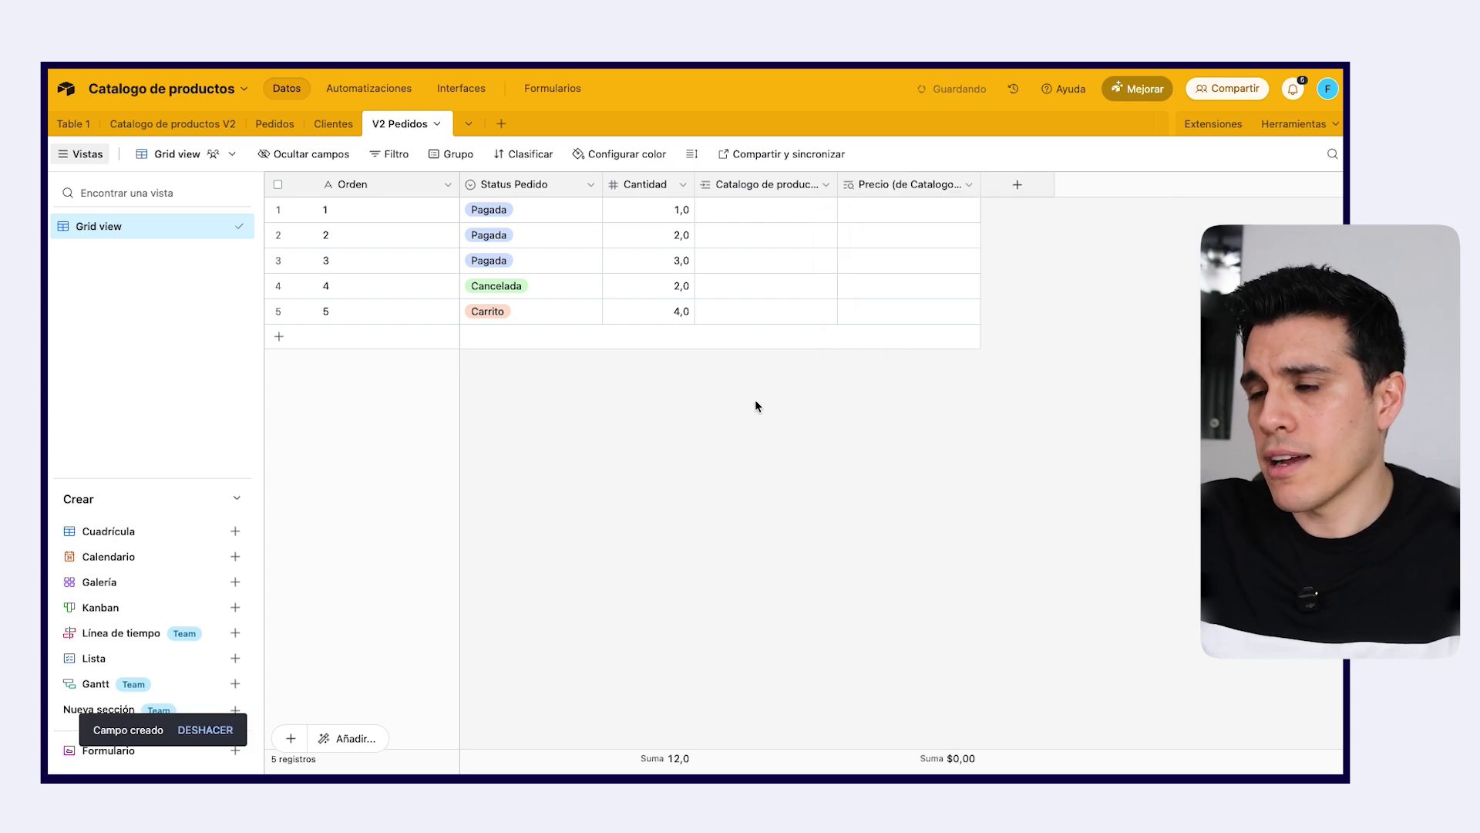
# - Link the product Air Flex Pro to order 1 and Urban Pulse to order 2
pyautogui.click(754, 210)
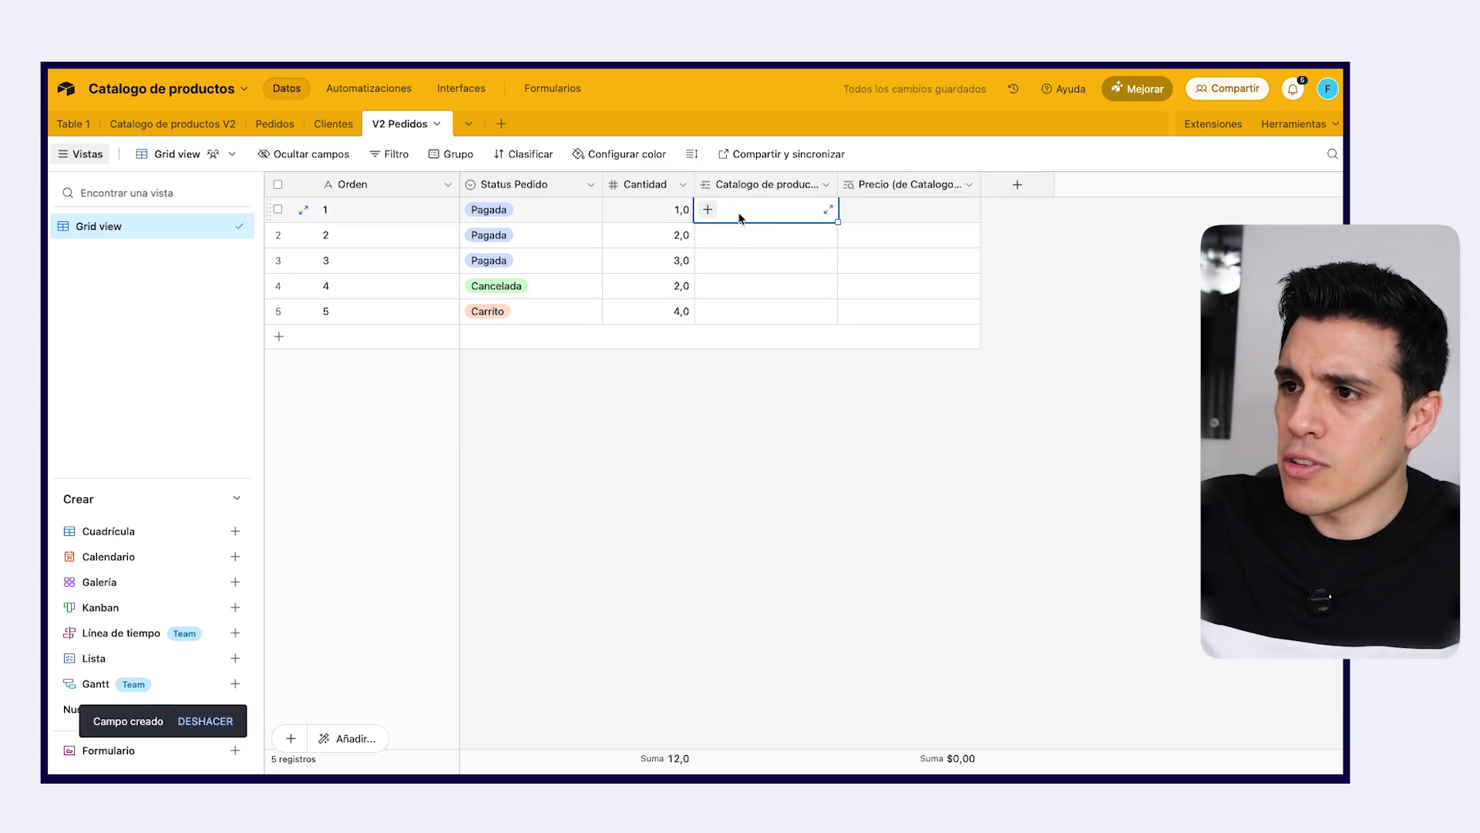
pyautogui.click(707, 209)
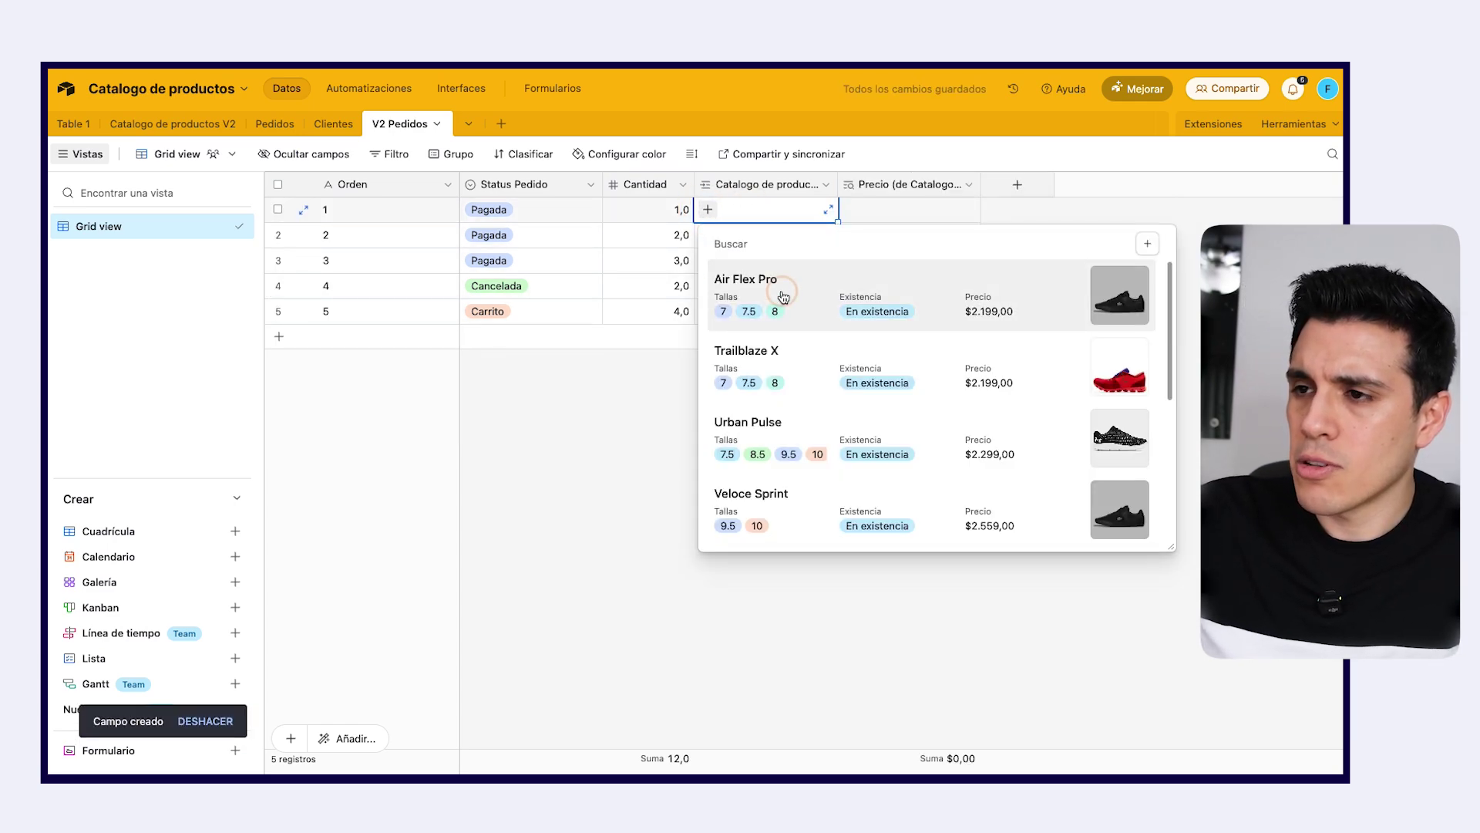
pyautogui.click(785, 276)
pyautogui.click(719, 235)
pyautogui.click(708, 234)
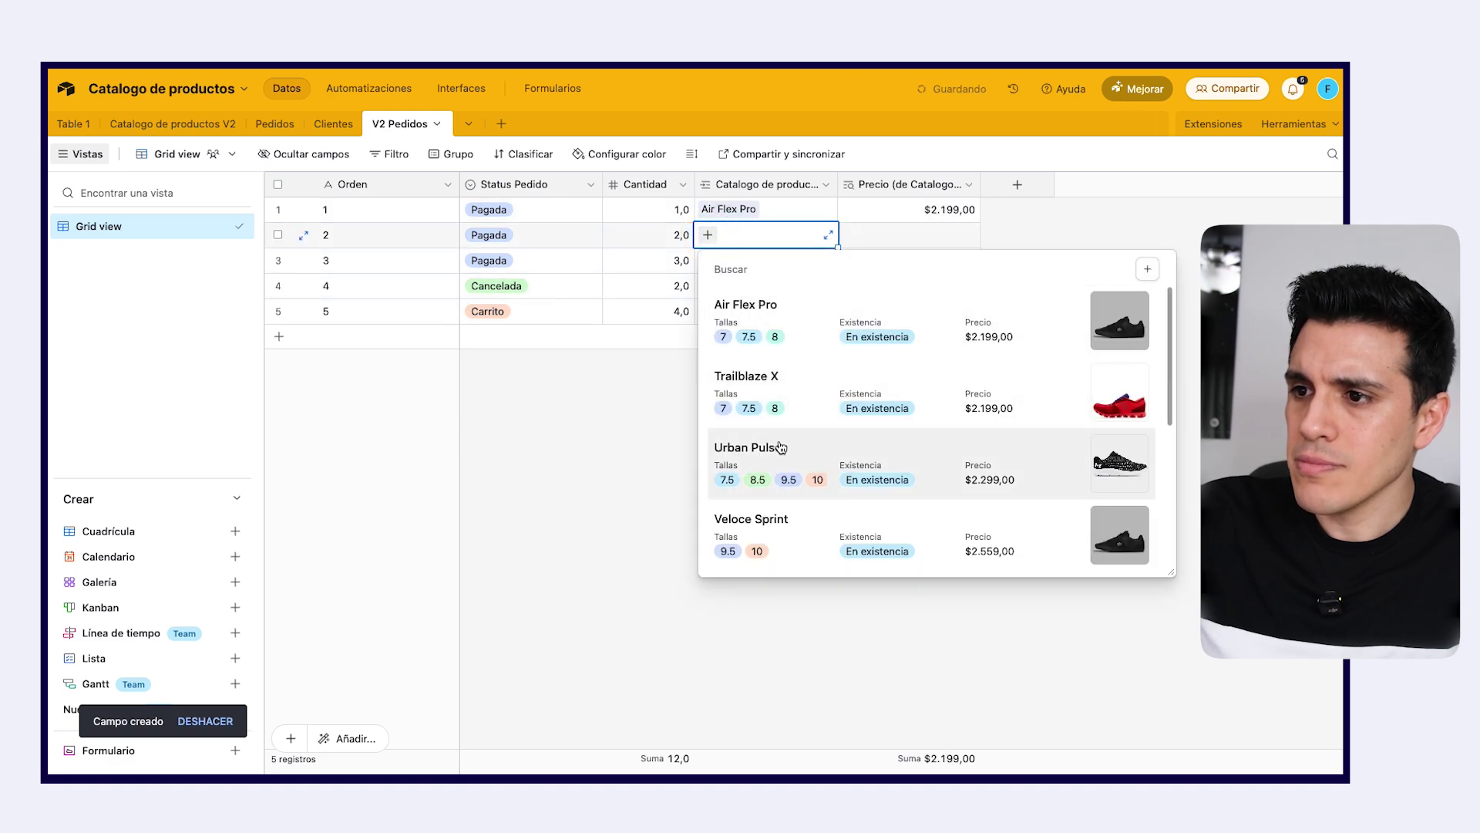
pyautogui.click(775, 440)
# - Link the product EcoRunner to order 3 and Fitness Pro Max to order 4
pyautogui.click(713, 264)
pyautogui.click(714, 266)
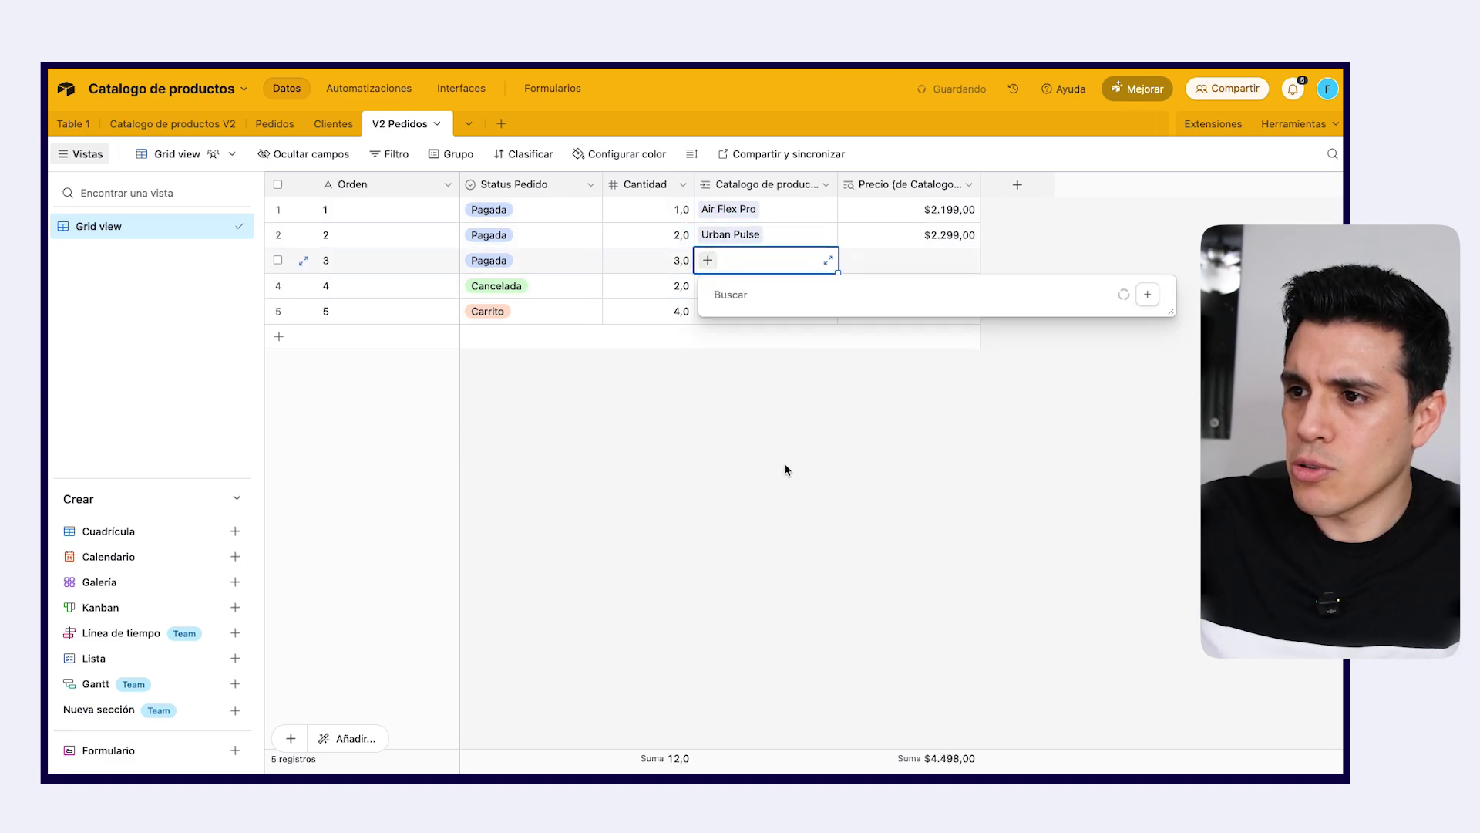
pyautogui.scroll(-2, 792, 523)
pyautogui.click(792, 524)
pyautogui.click(714, 287)
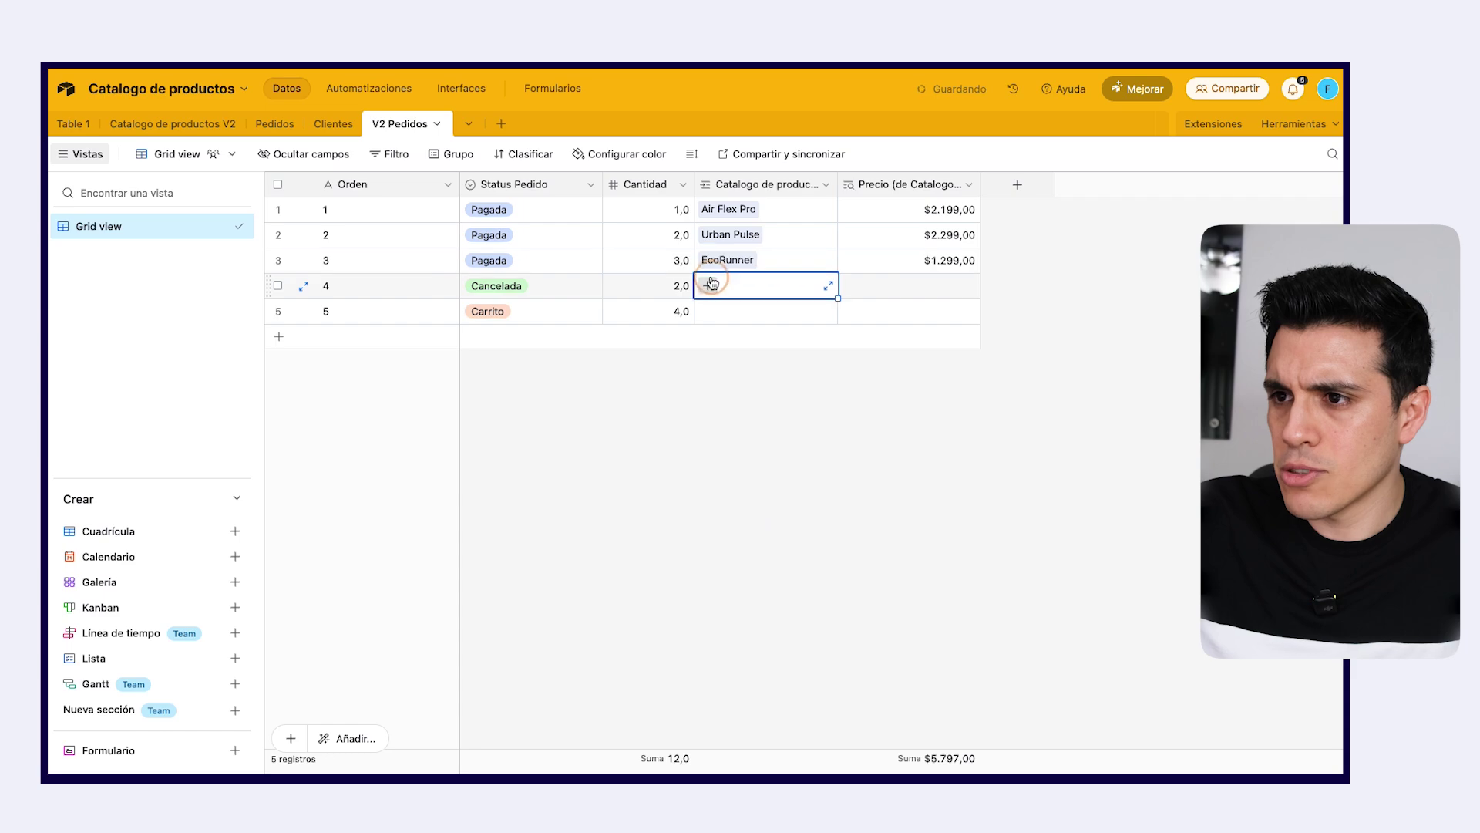
pyautogui.click(708, 286)
pyautogui.scroll(-3, 808, 578)
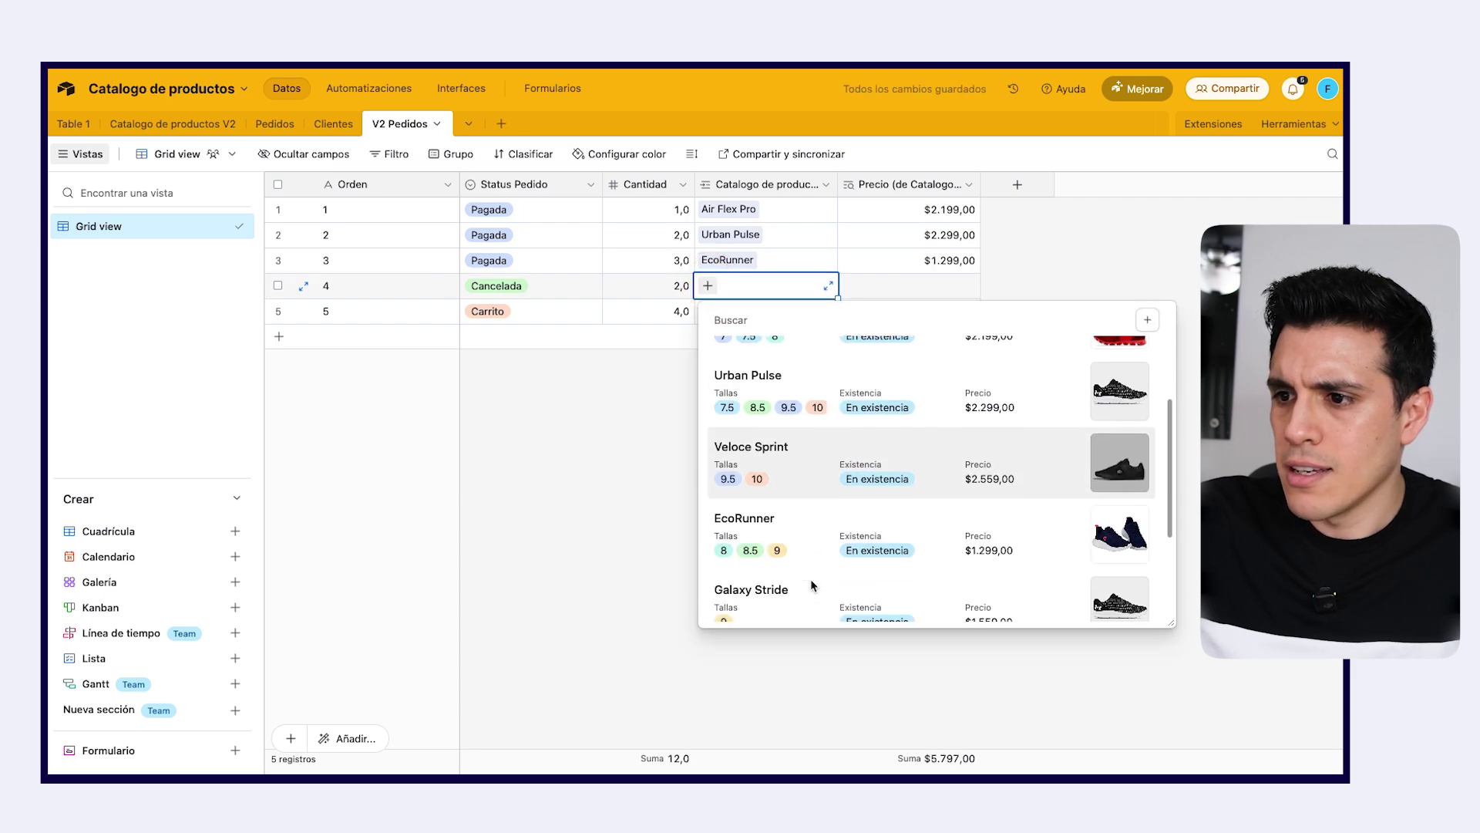
pyautogui.click(799, 546)
# - Link the product Marathon Elite to order 5
pyautogui.click(715, 312)
pyautogui.click(707, 310)
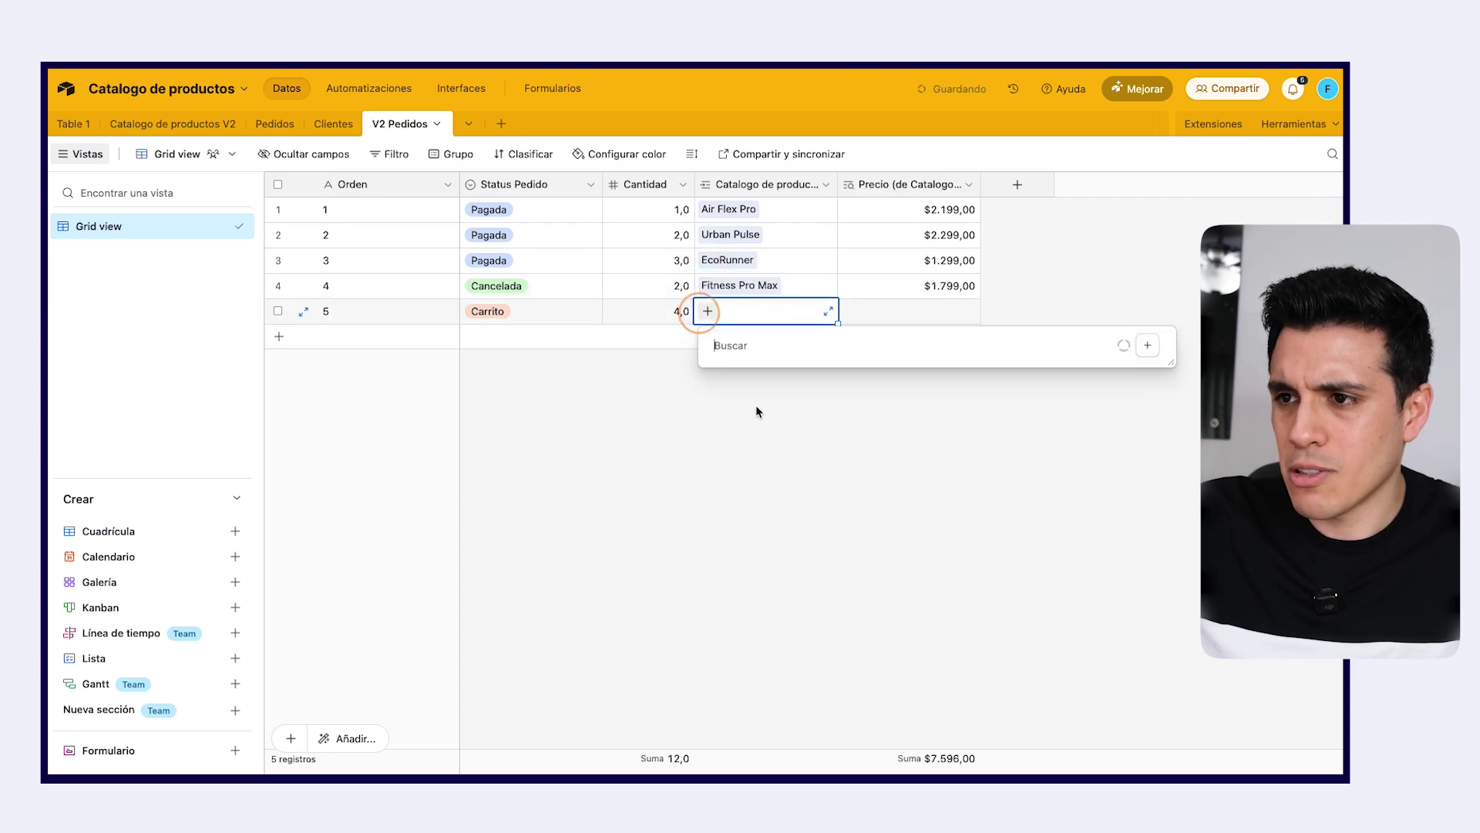
pyautogui.click(802, 599)
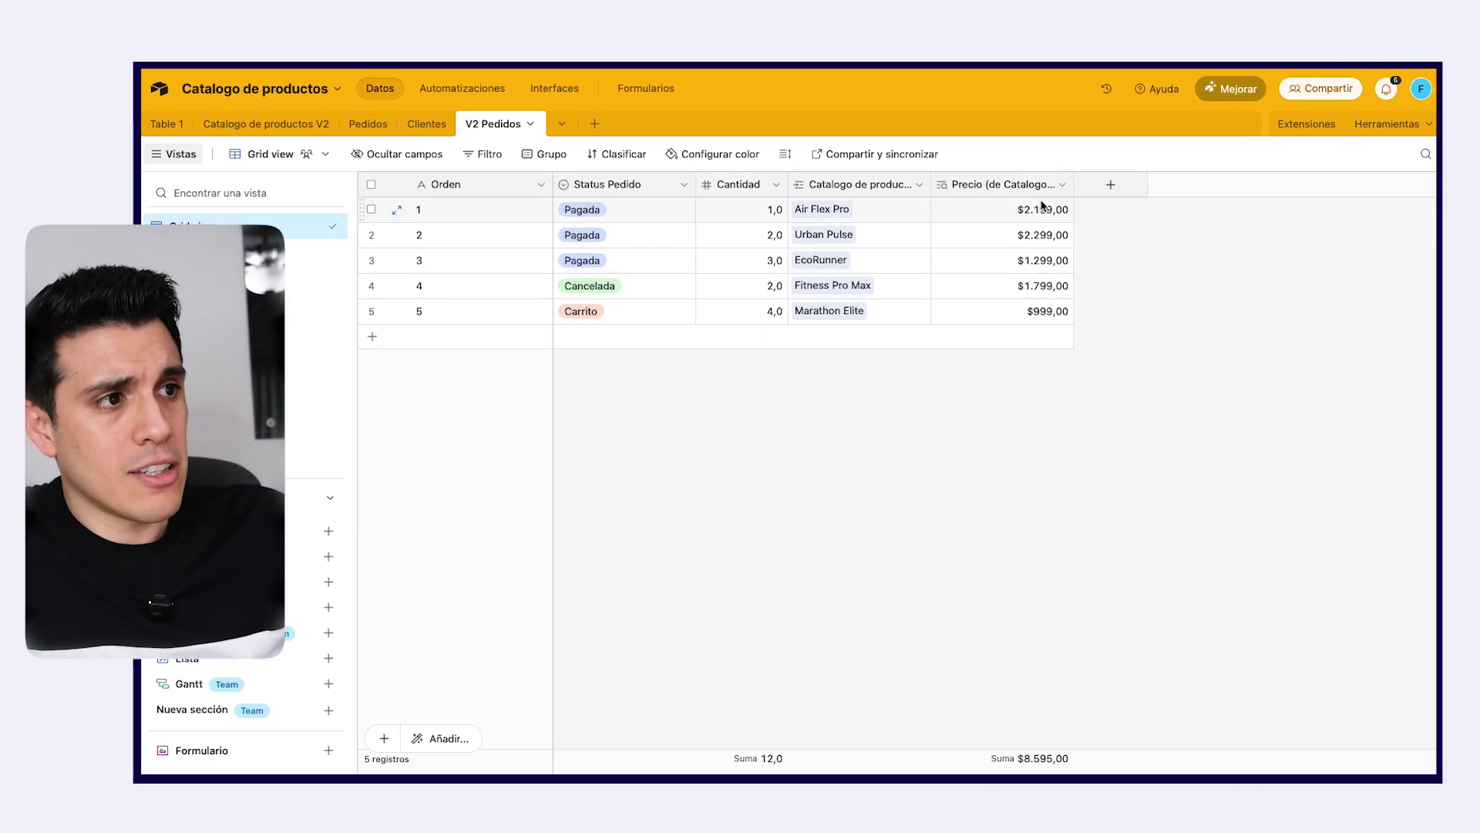
# - Start a new field after the price lookup and set its type to Fórmula
pyautogui.click(1110, 185)
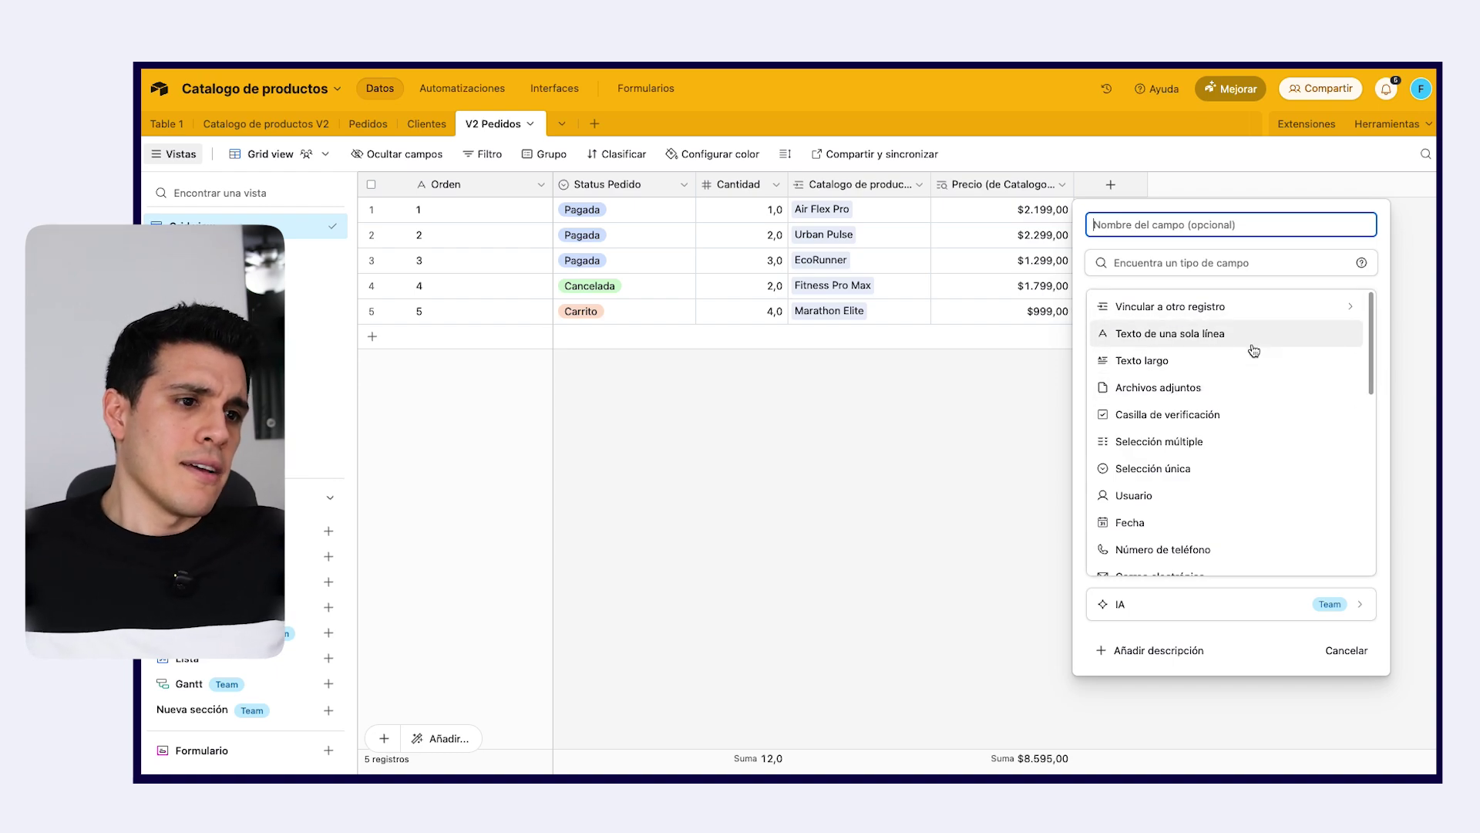
pyautogui.scroll(-1, 1208, 434)
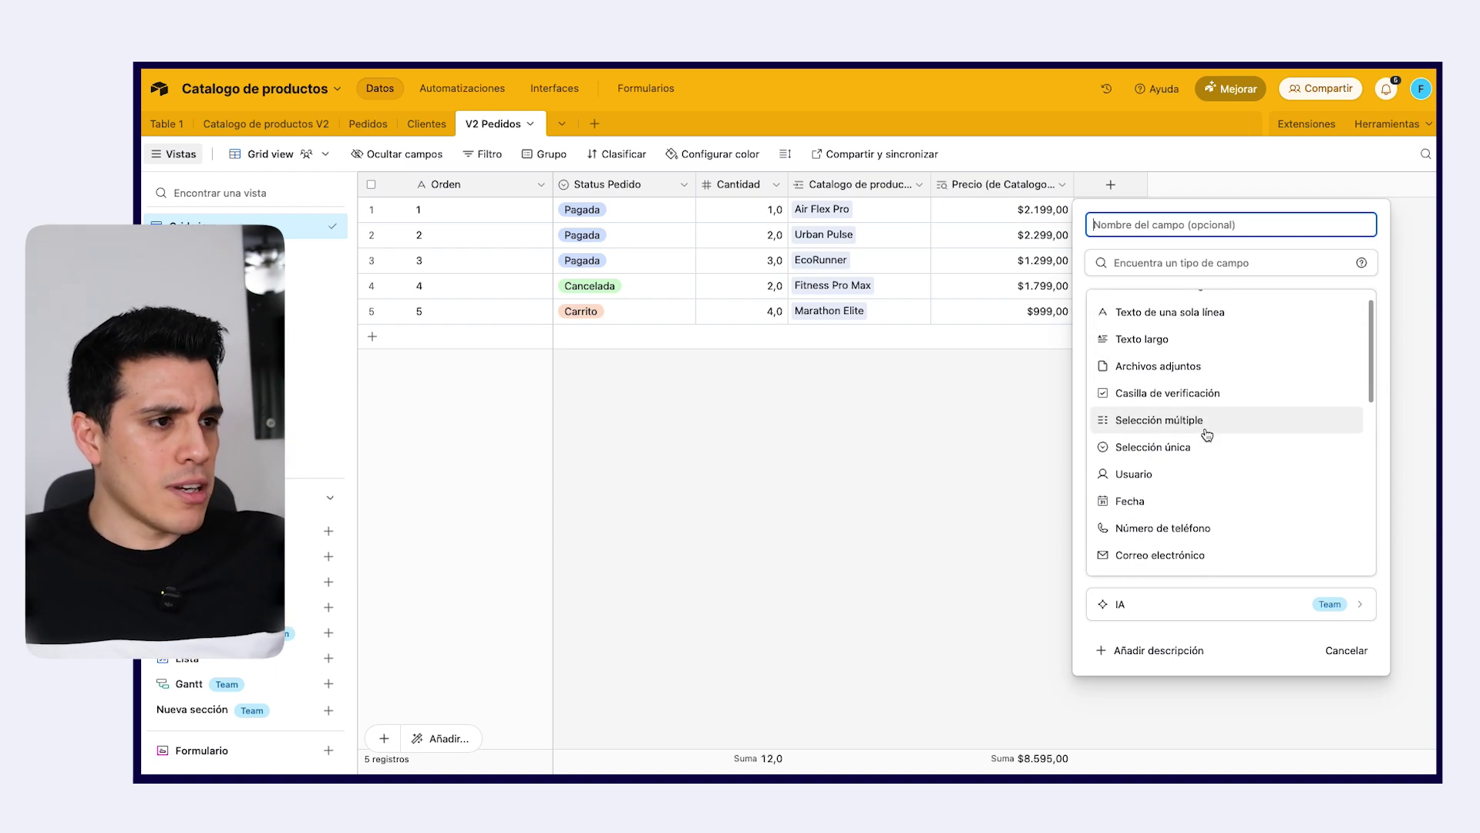
pyautogui.scroll(-3, 1208, 440)
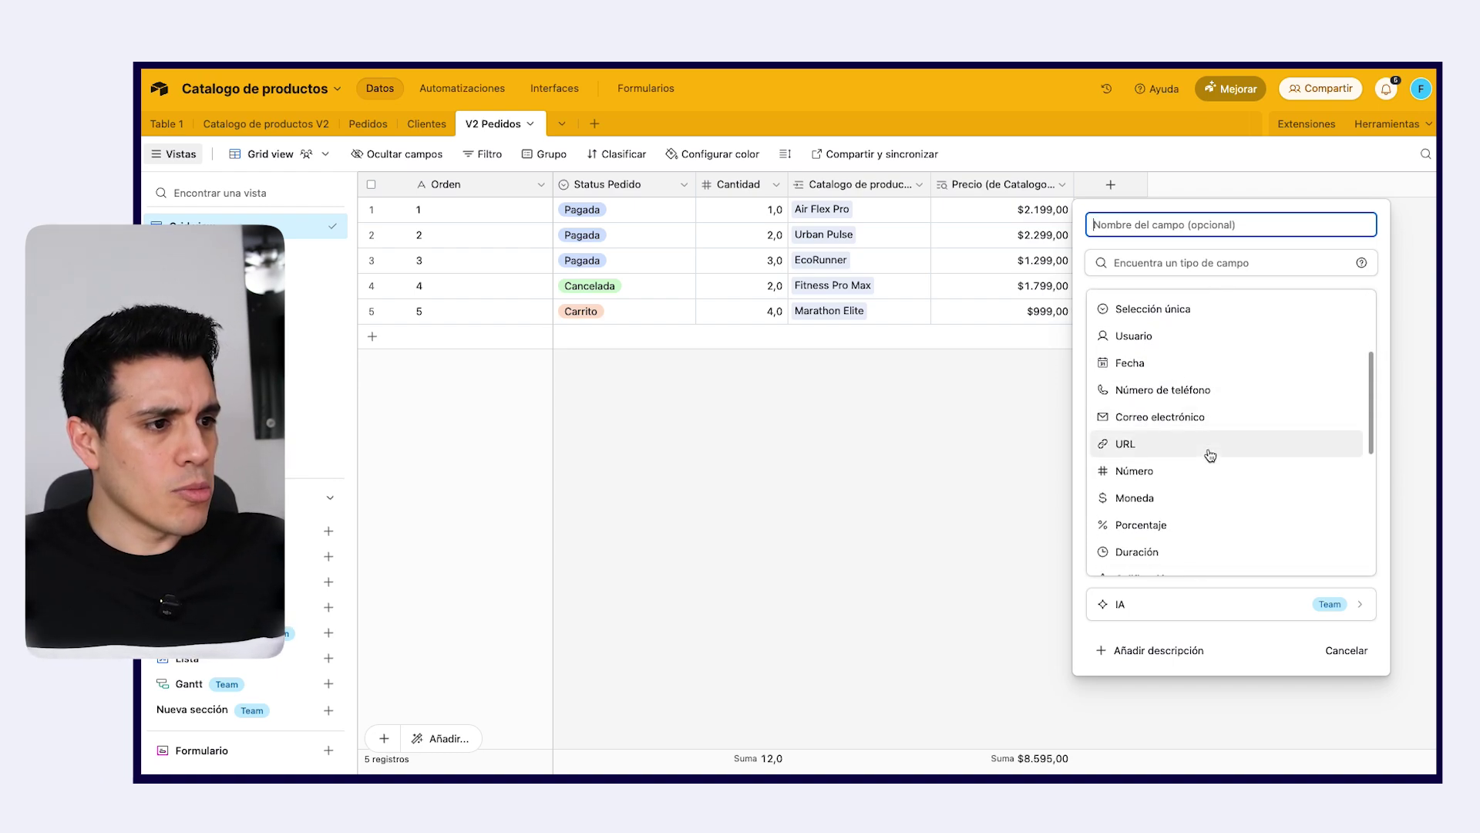
pyautogui.scroll(-1, 1212, 455)
pyautogui.scroll(5, 1179, 297)
pyautogui.click(1175, 262)
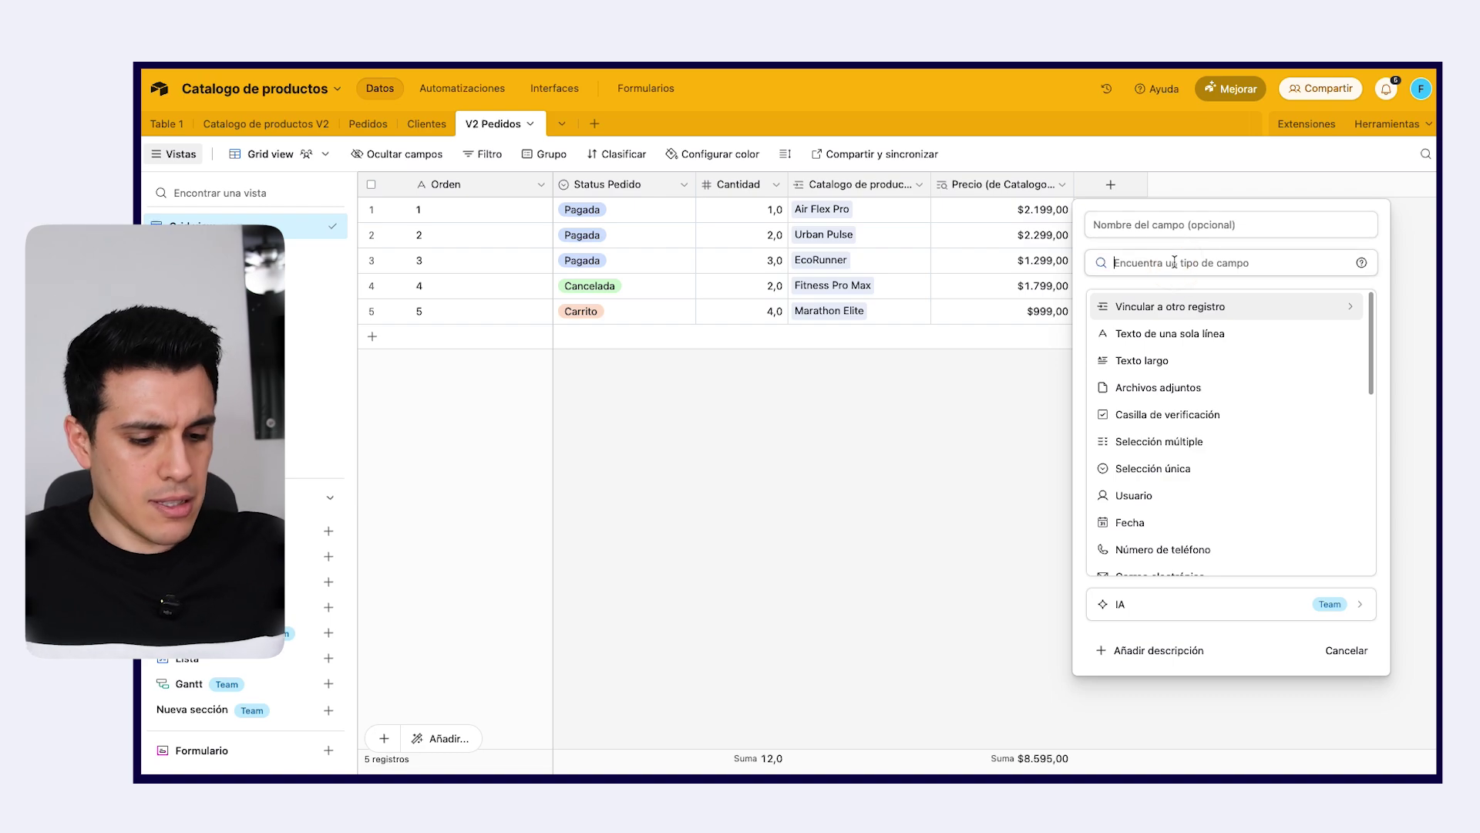
pyautogui.write('f')
pyautogui.click(1110, 360)
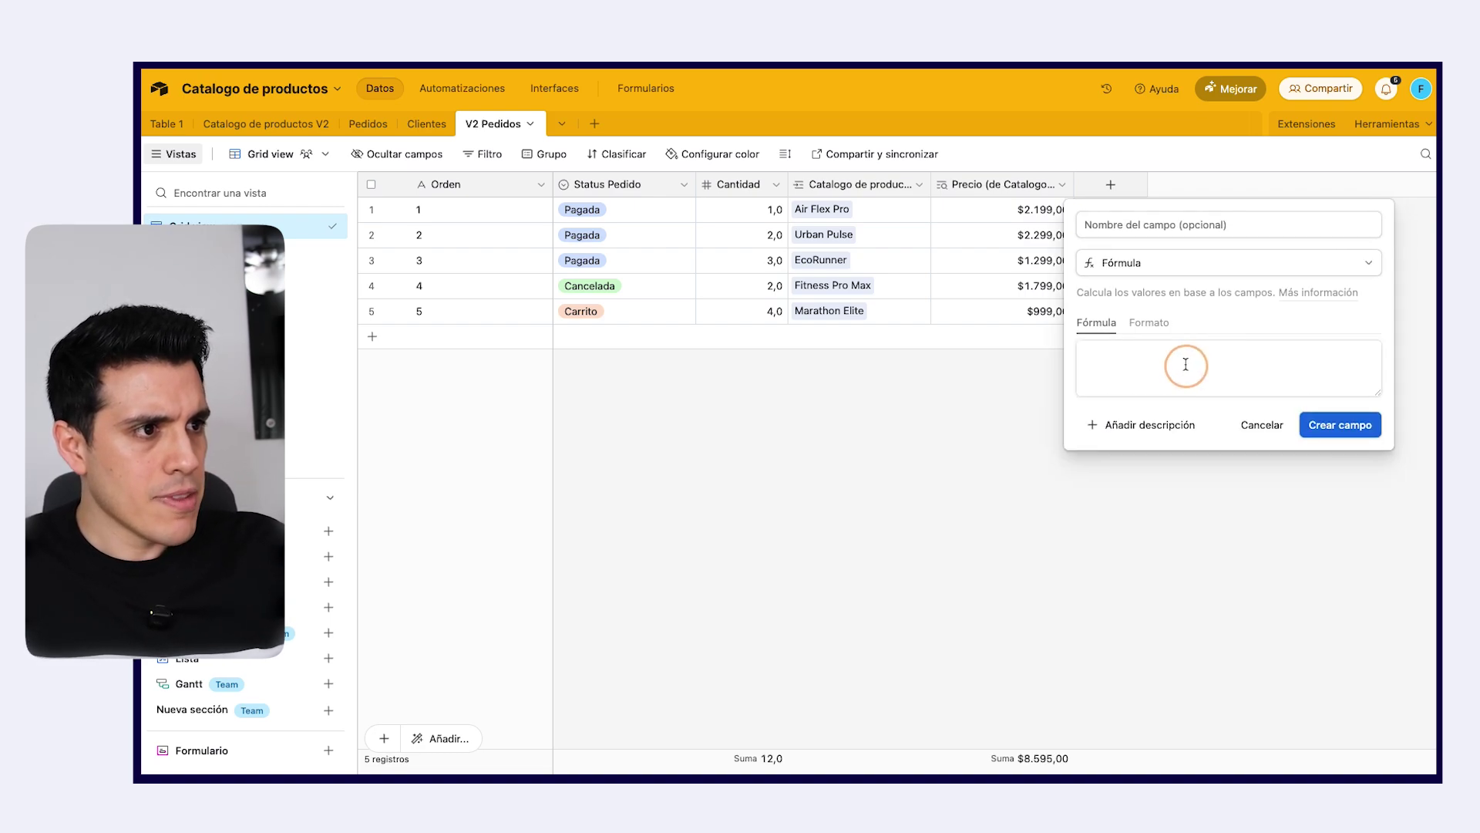
# - Enter the formula Cantidad * {Precio (de Catalogo de productos V2)} and create the field
pyautogui.click(1137, 350)
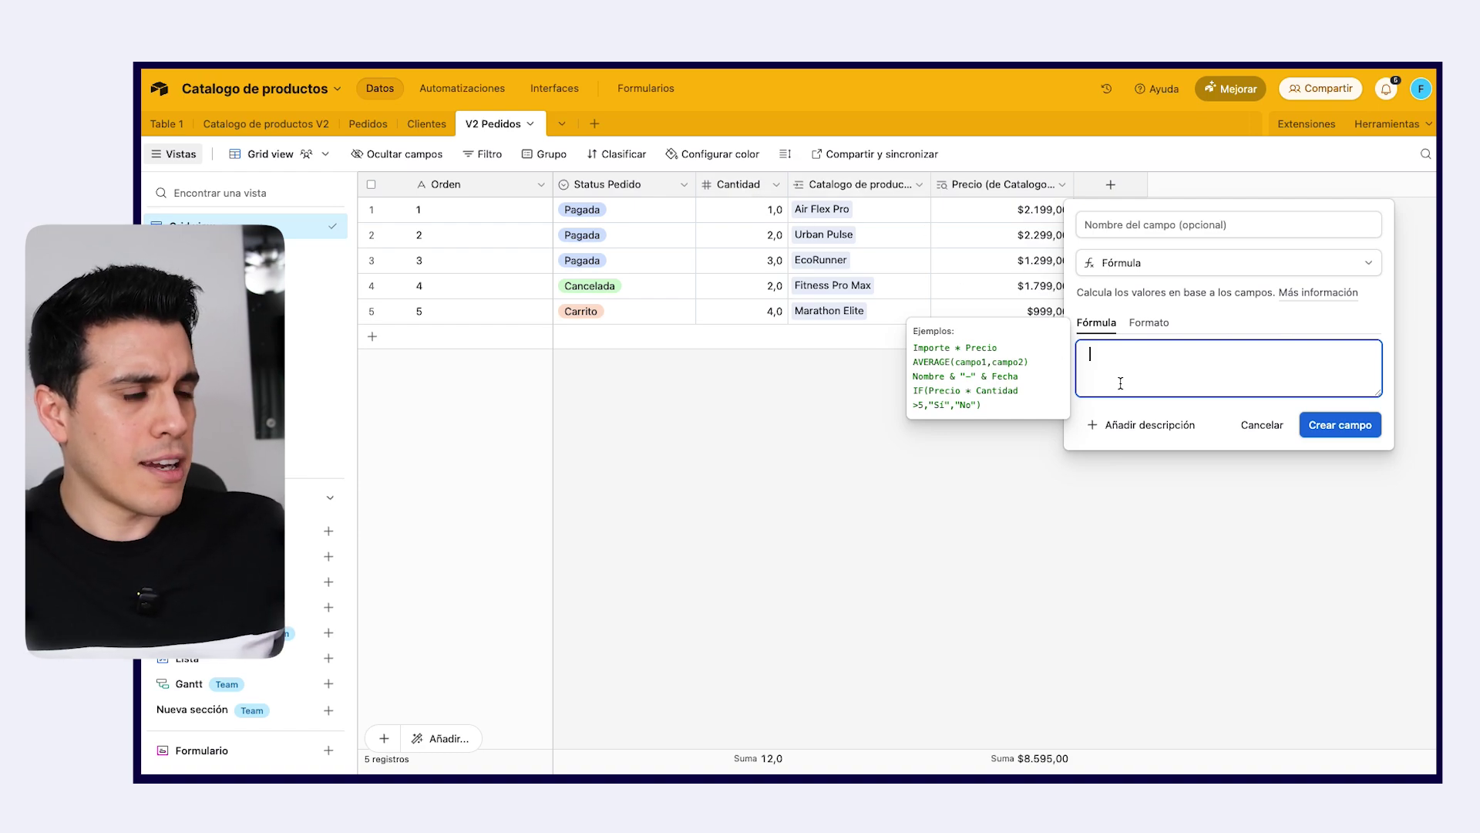
pyautogui.write('n')
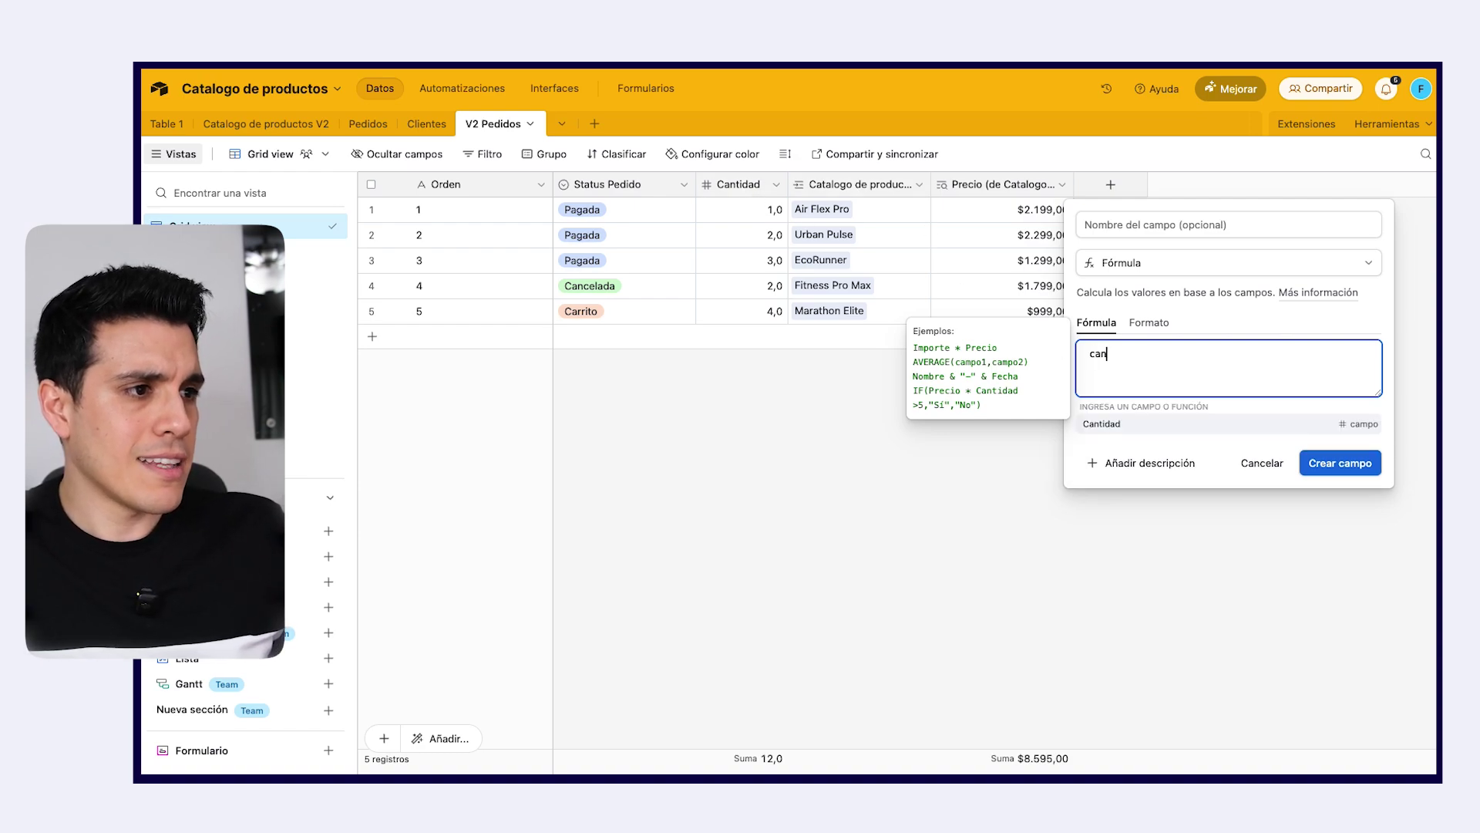
pyautogui.click(1136, 425)
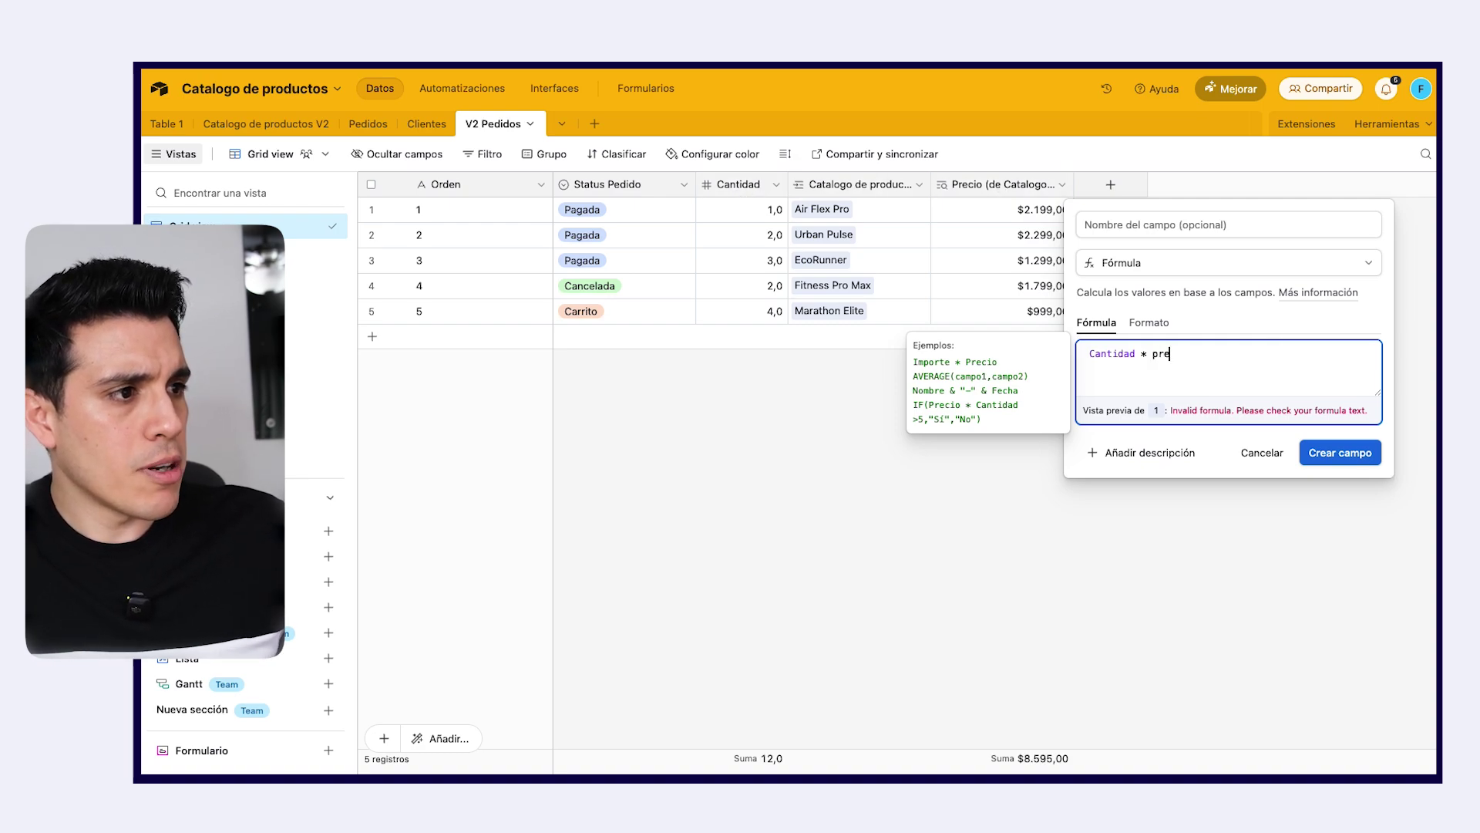
pyautogui.click(1138, 453)
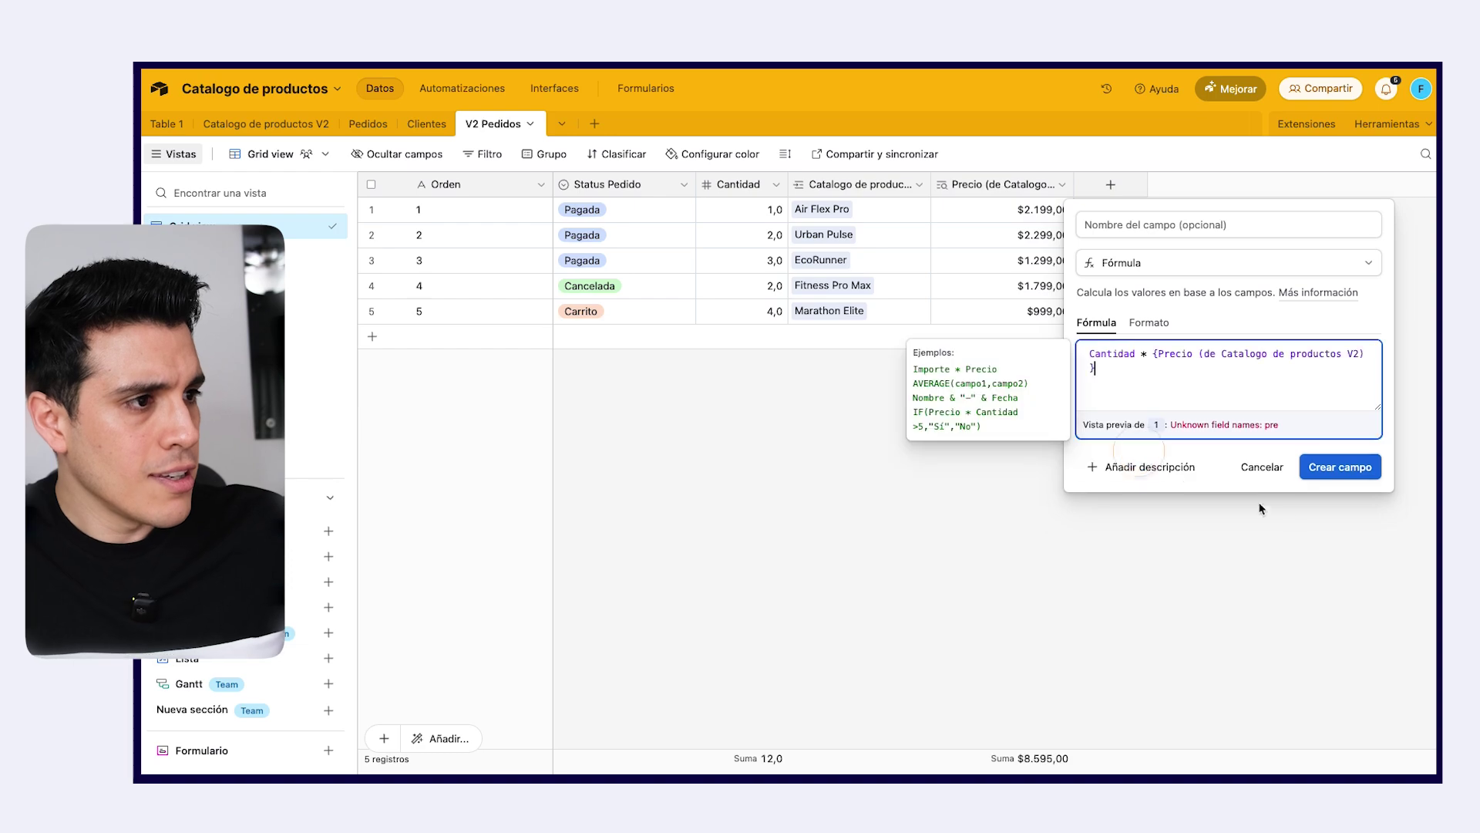
pyautogui.click(1341, 468)
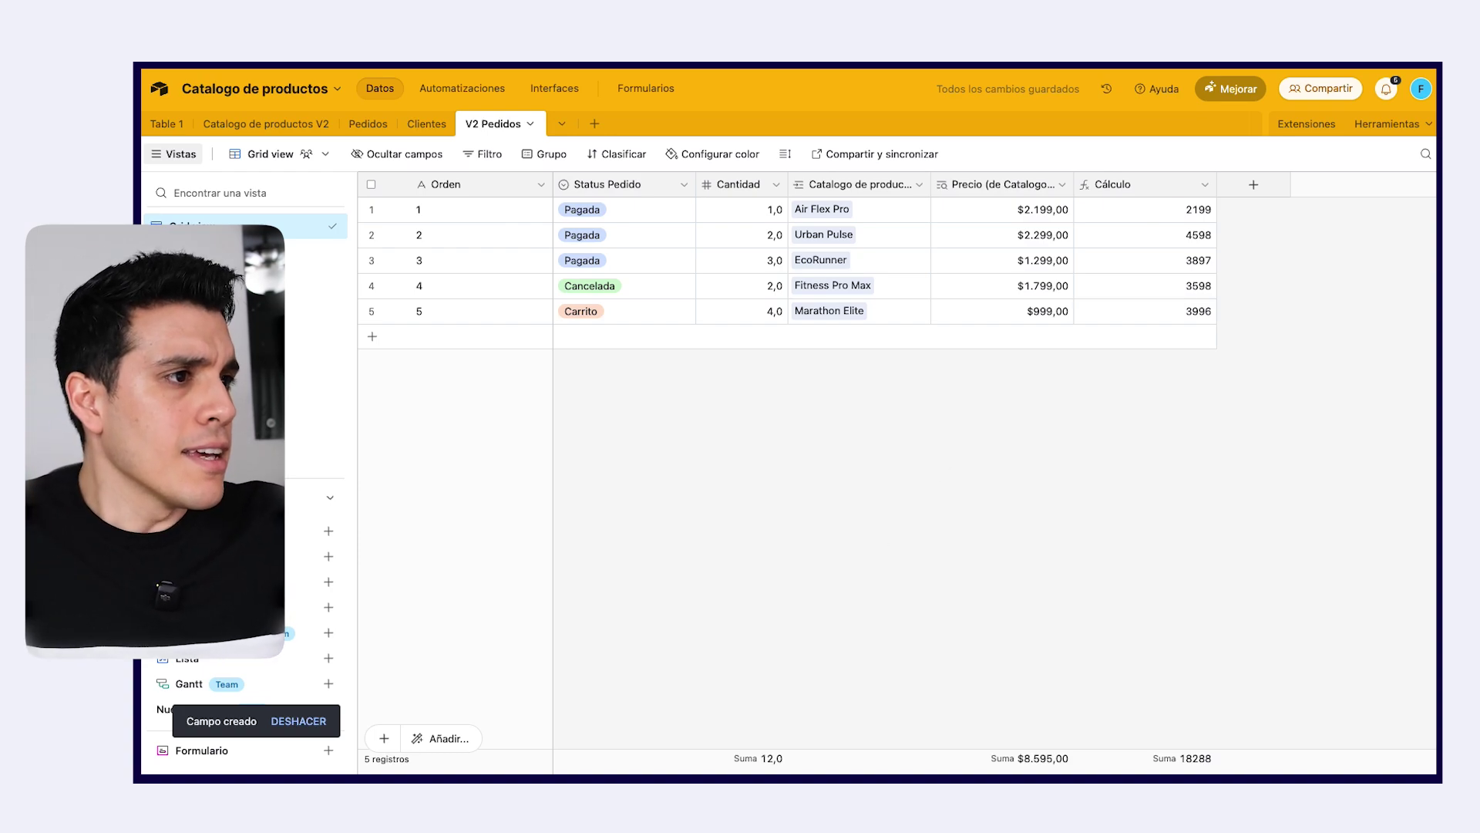
# - Format the Cálculo field's results as Moneda with the $ symbol and save the field
pyautogui.click(1192, 187)
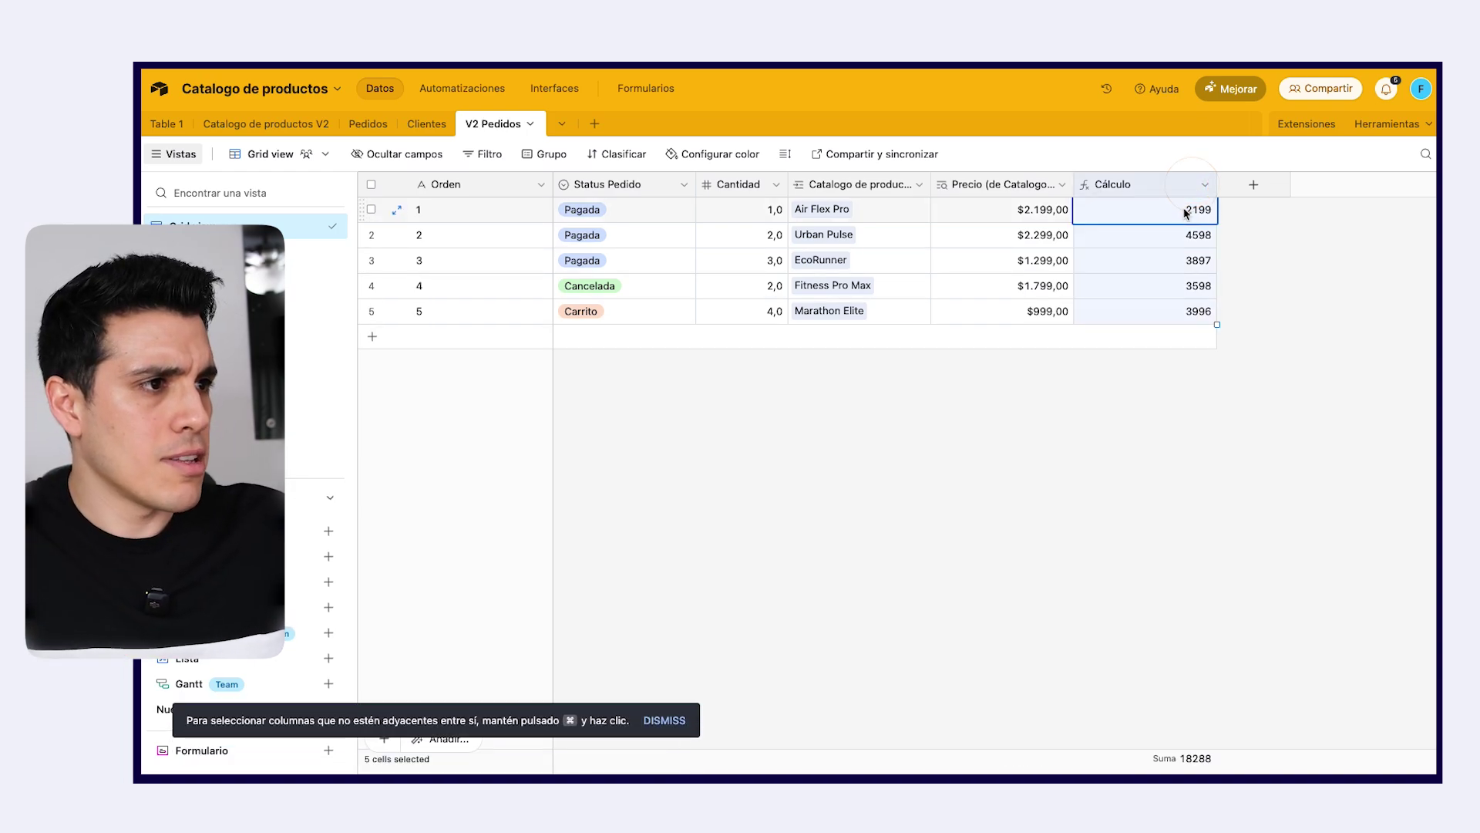
pyautogui.click(1200, 186)
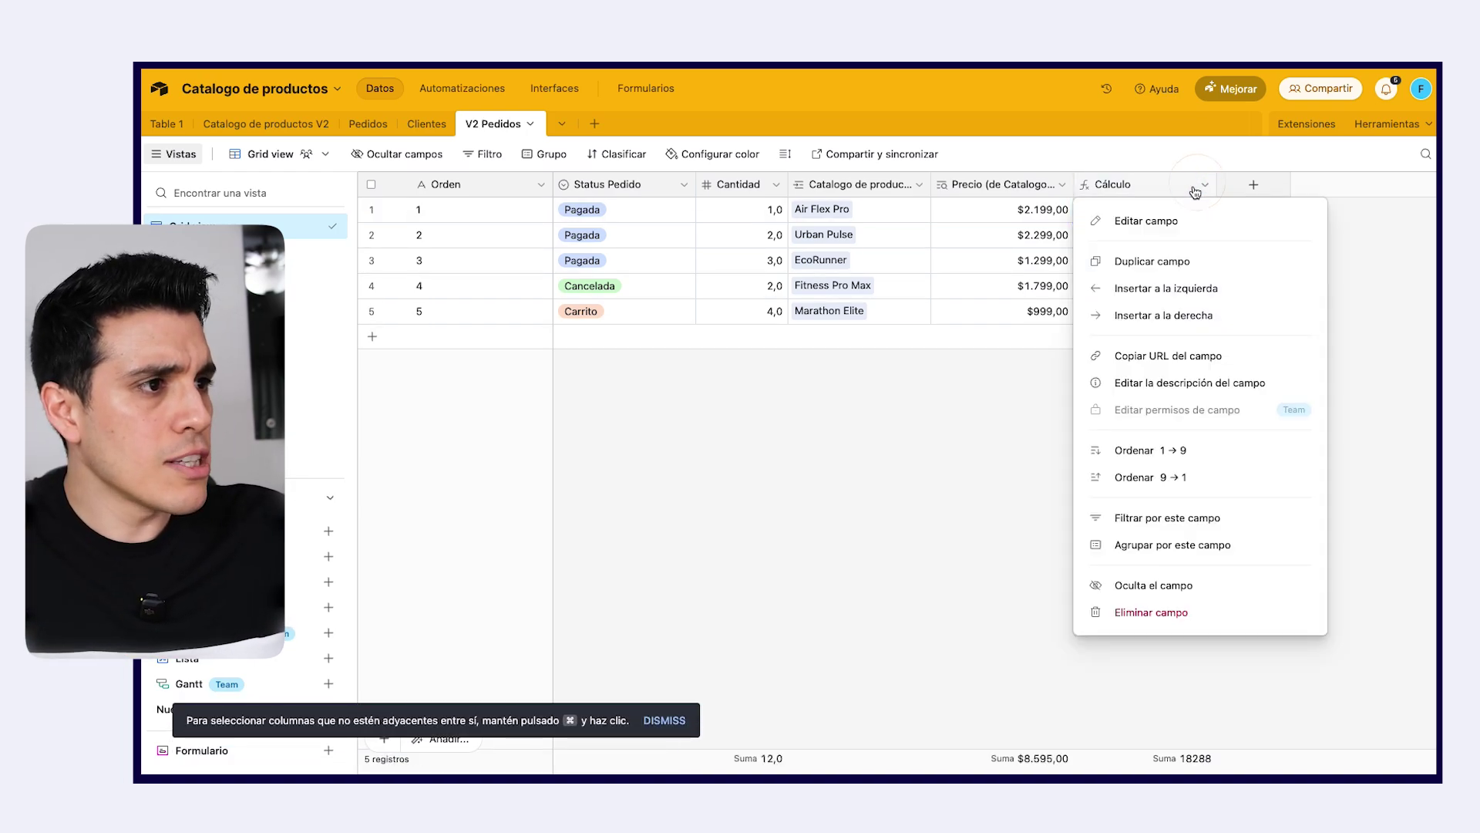
pyautogui.click(1140, 219)
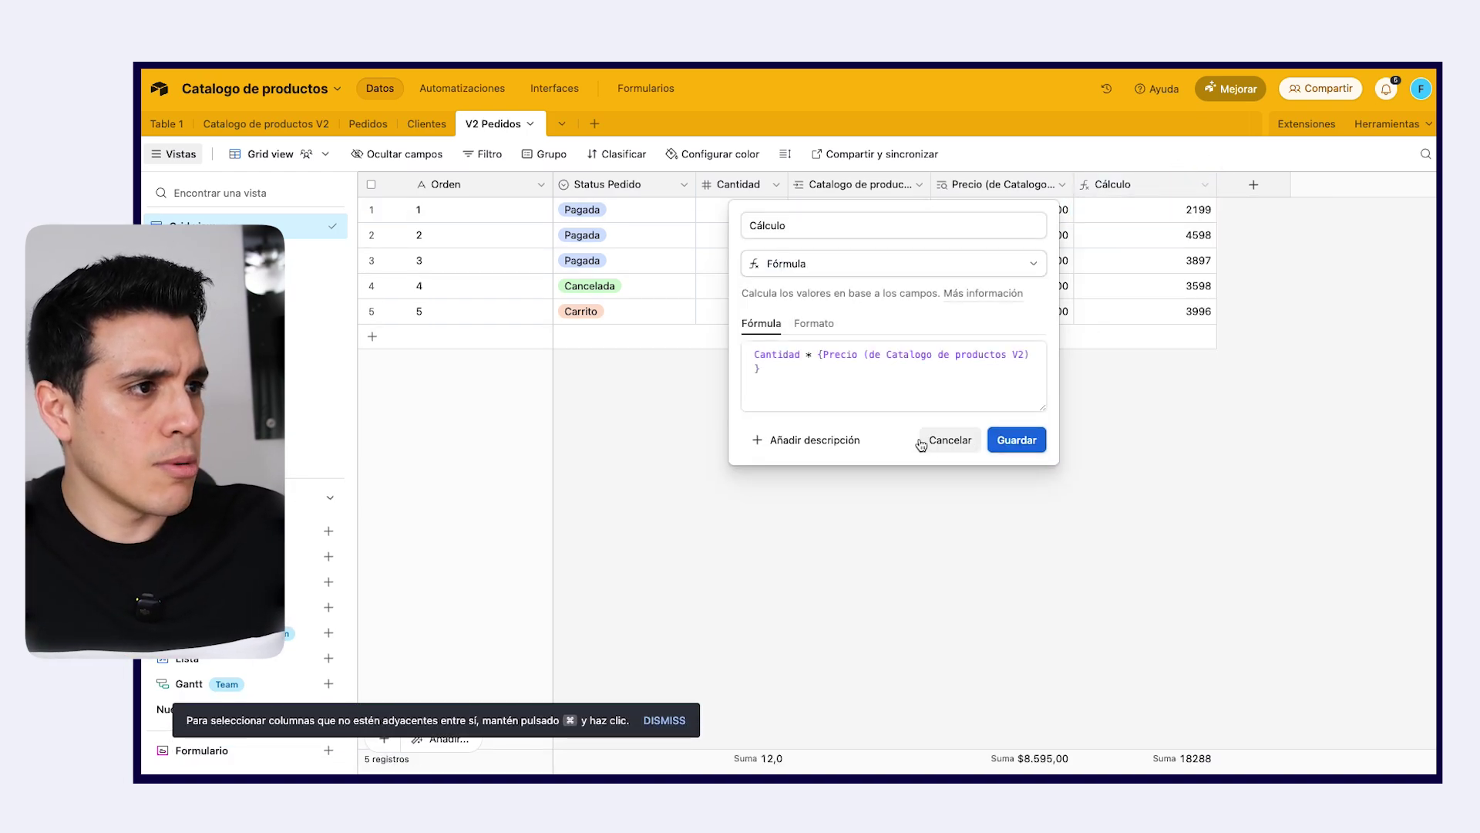
pyautogui.click(826, 333)
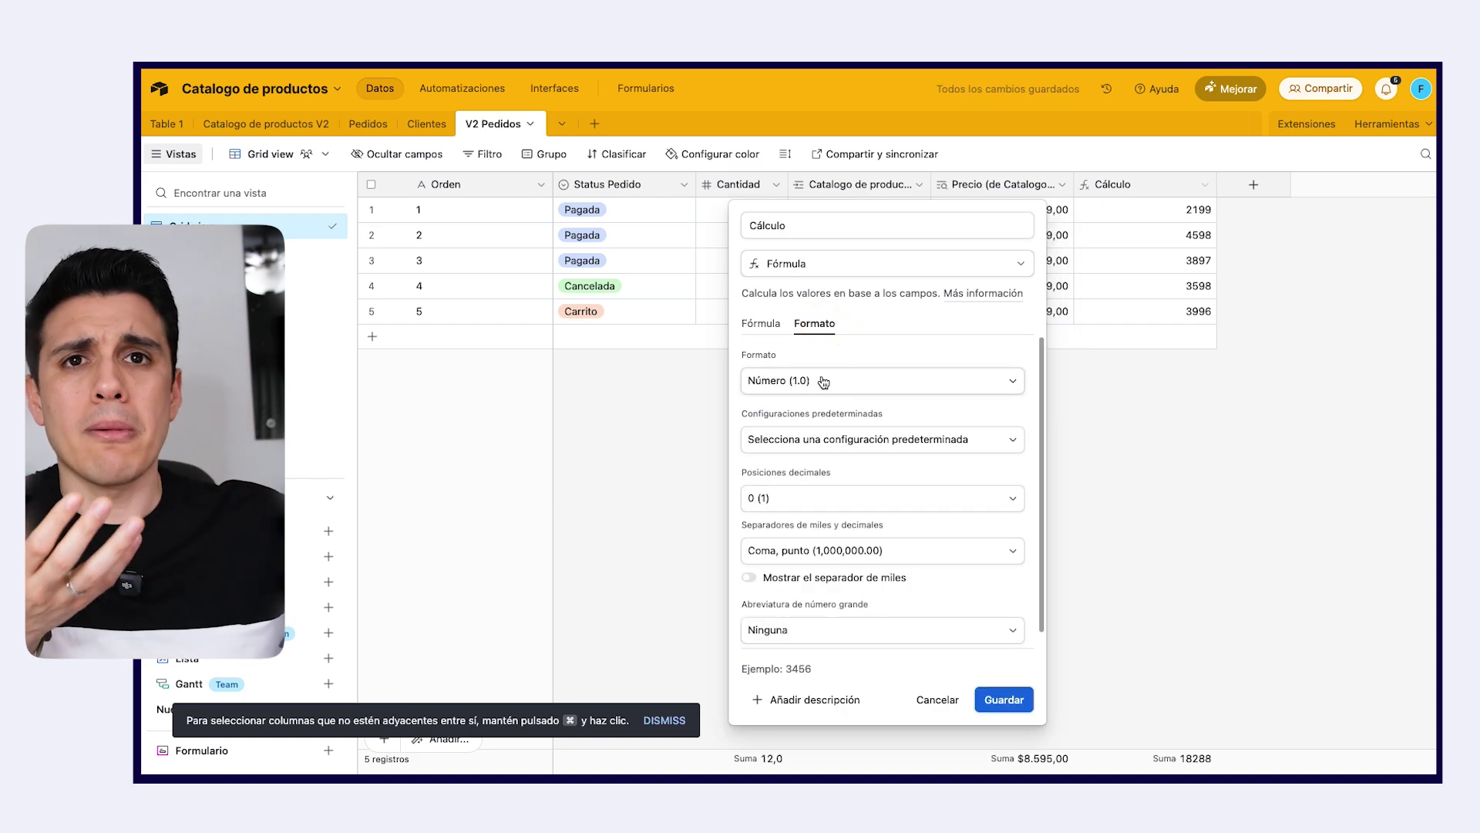
pyautogui.click(864, 385)
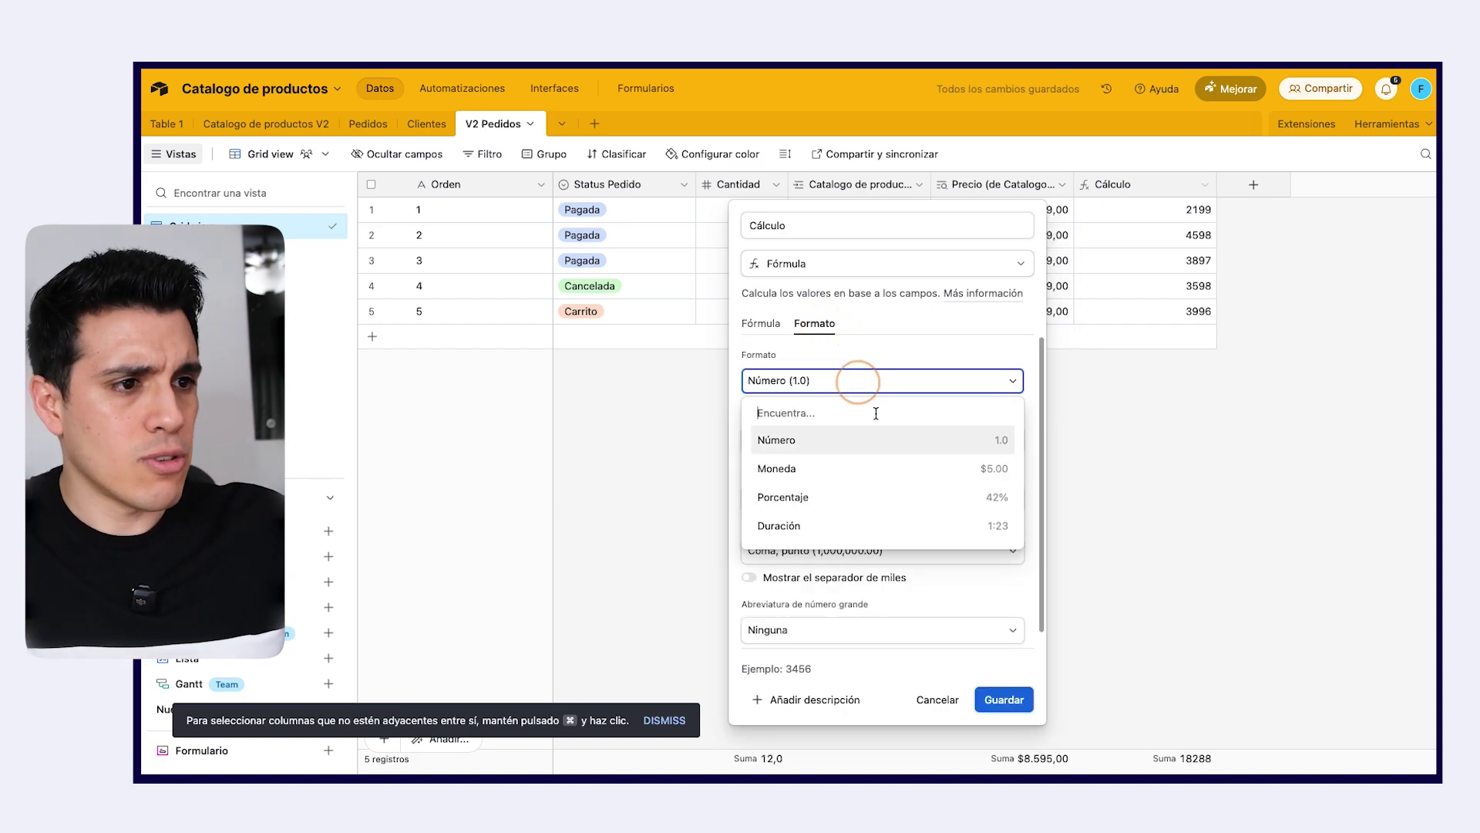
pyautogui.click(849, 475)
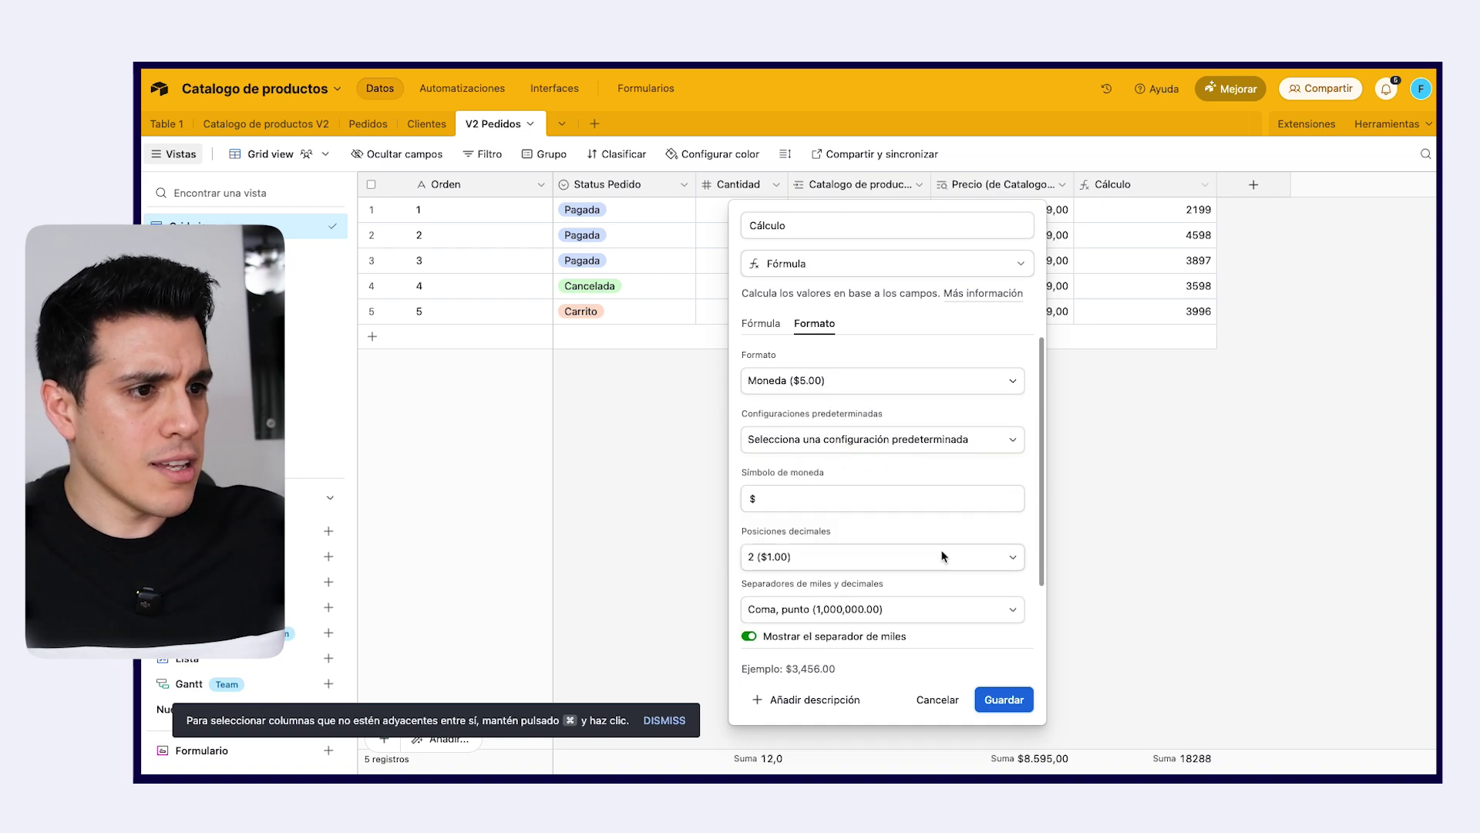
pyautogui.click(1006, 699)
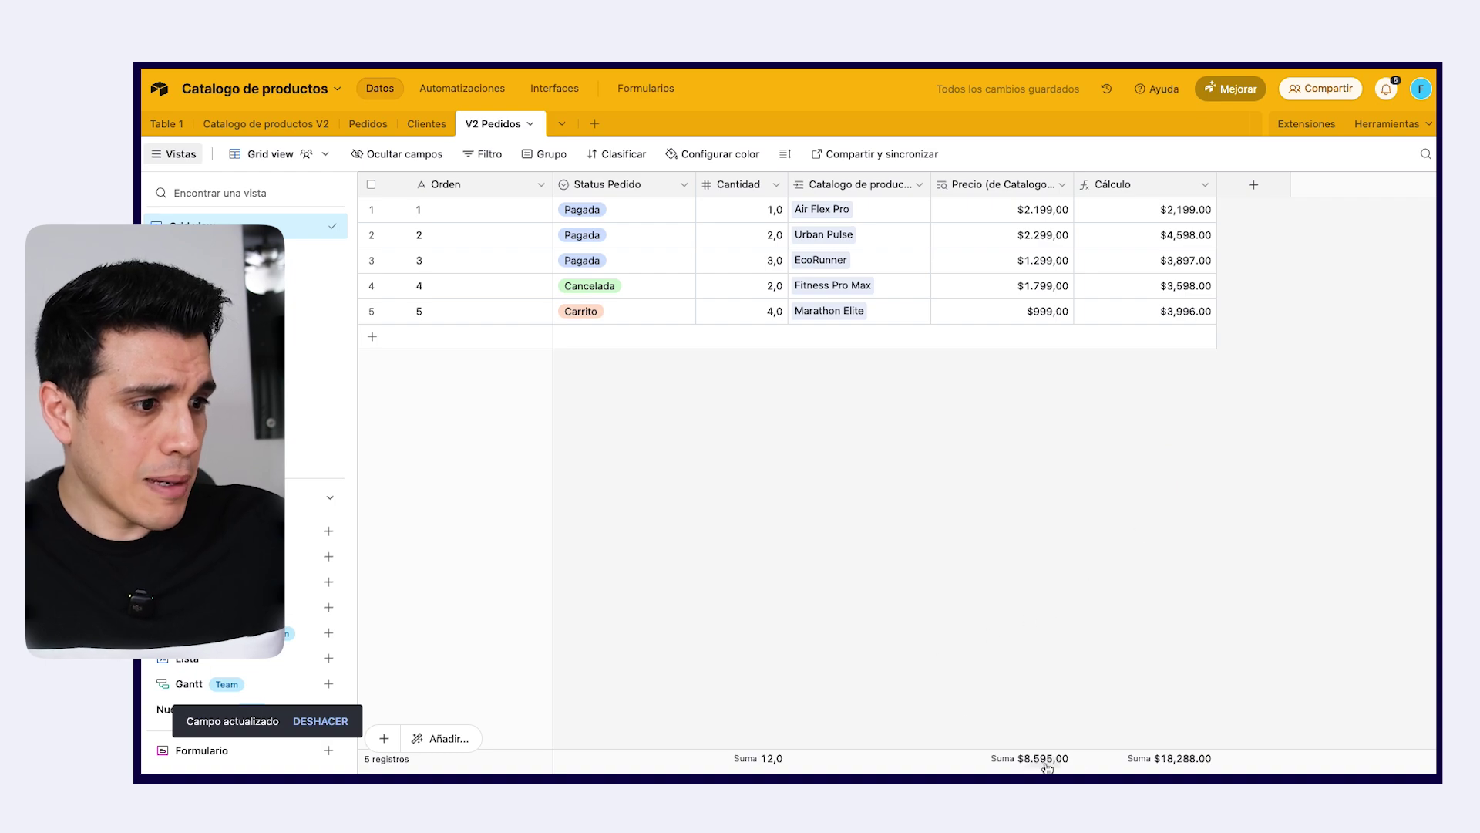
# - Switch the Cálculo column's summary to Promedio and return it to Suma
pyautogui.click(1148, 763)
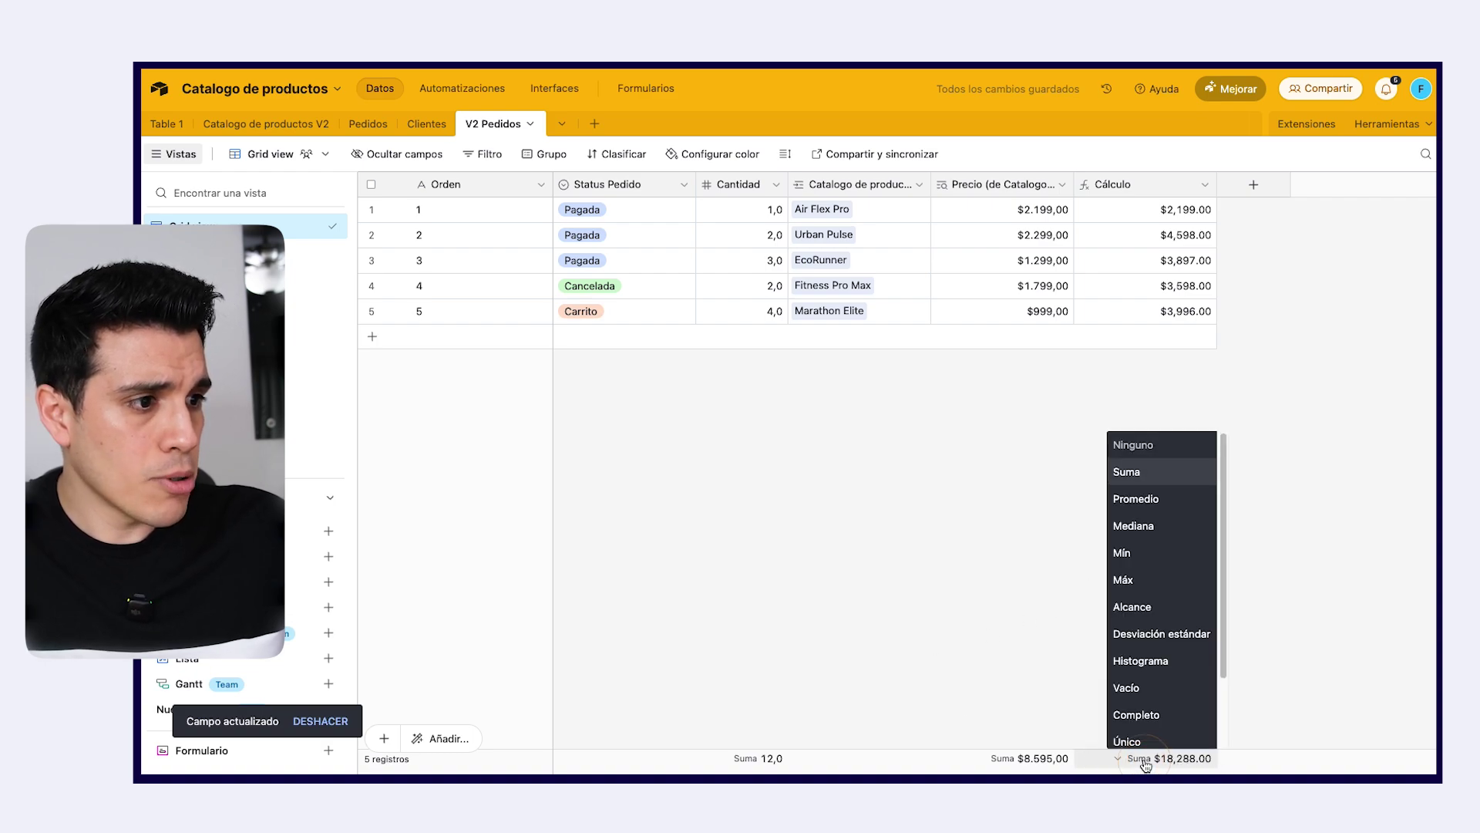
pyautogui.scroll(-3, 1157, 539)
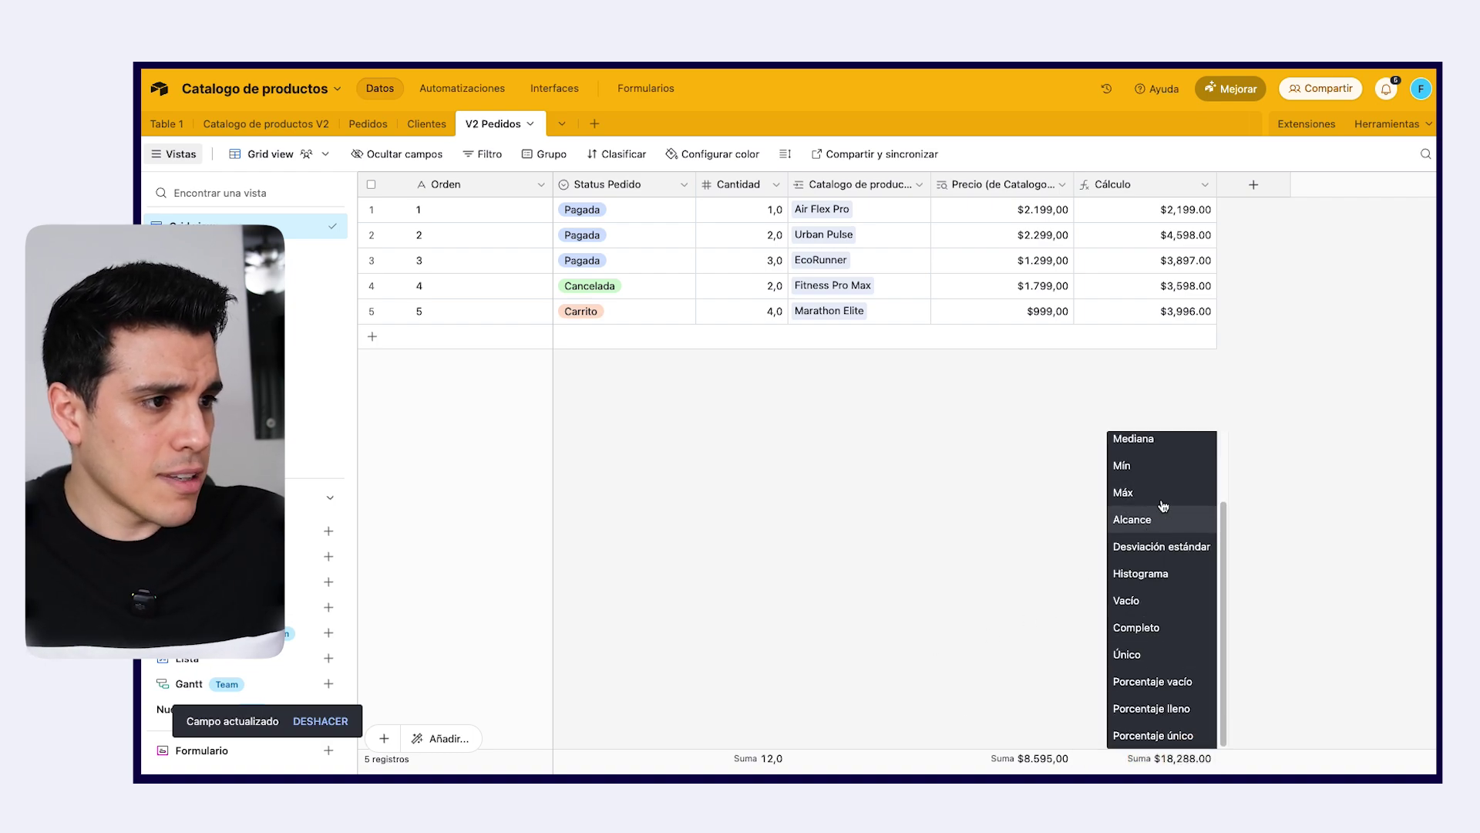
pyautogui.scroll(3, 1164, 505)
pyautogui.click(1135, 499)
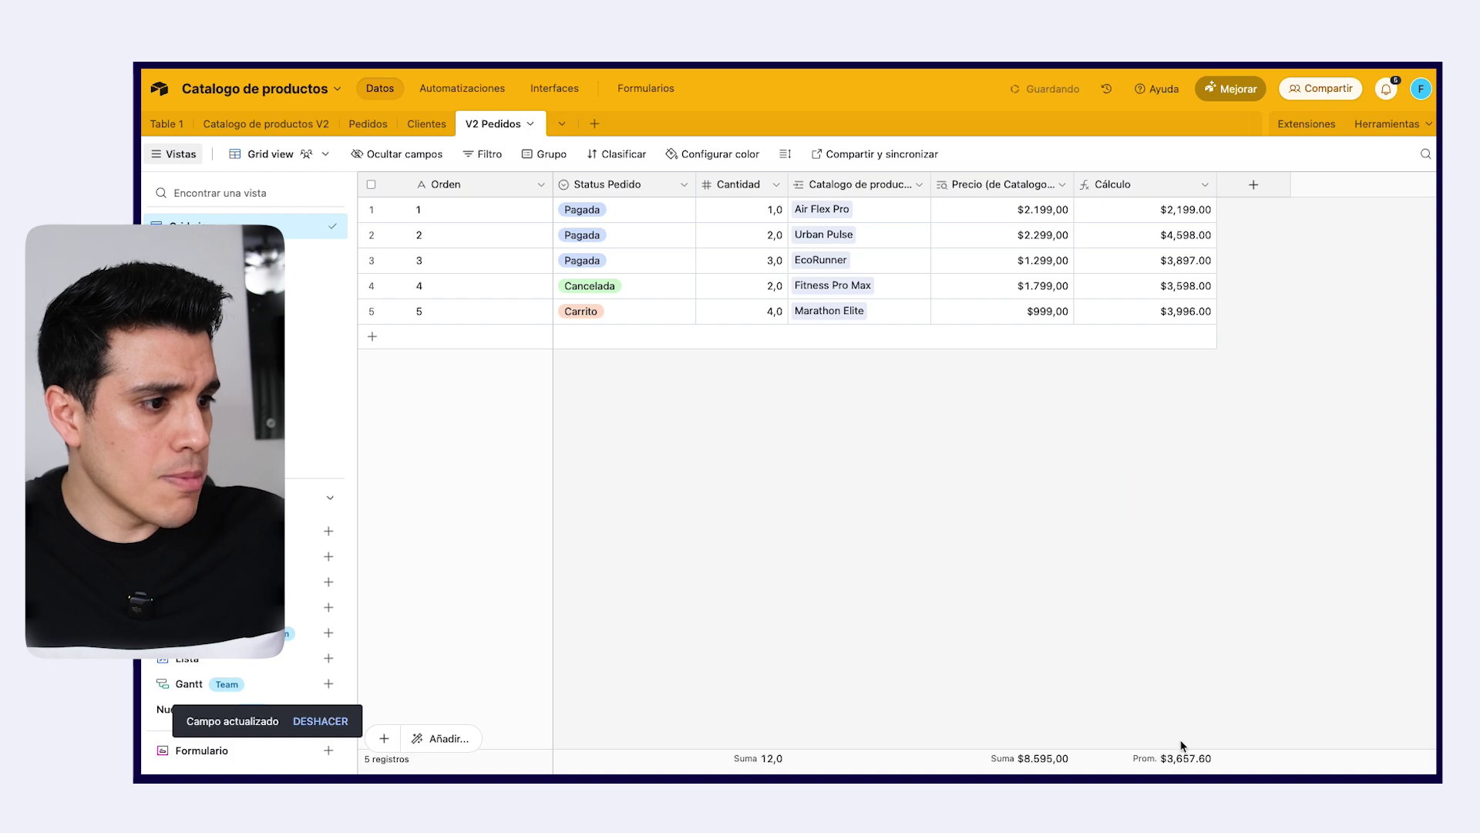
pyautogui.click(1148, 763)
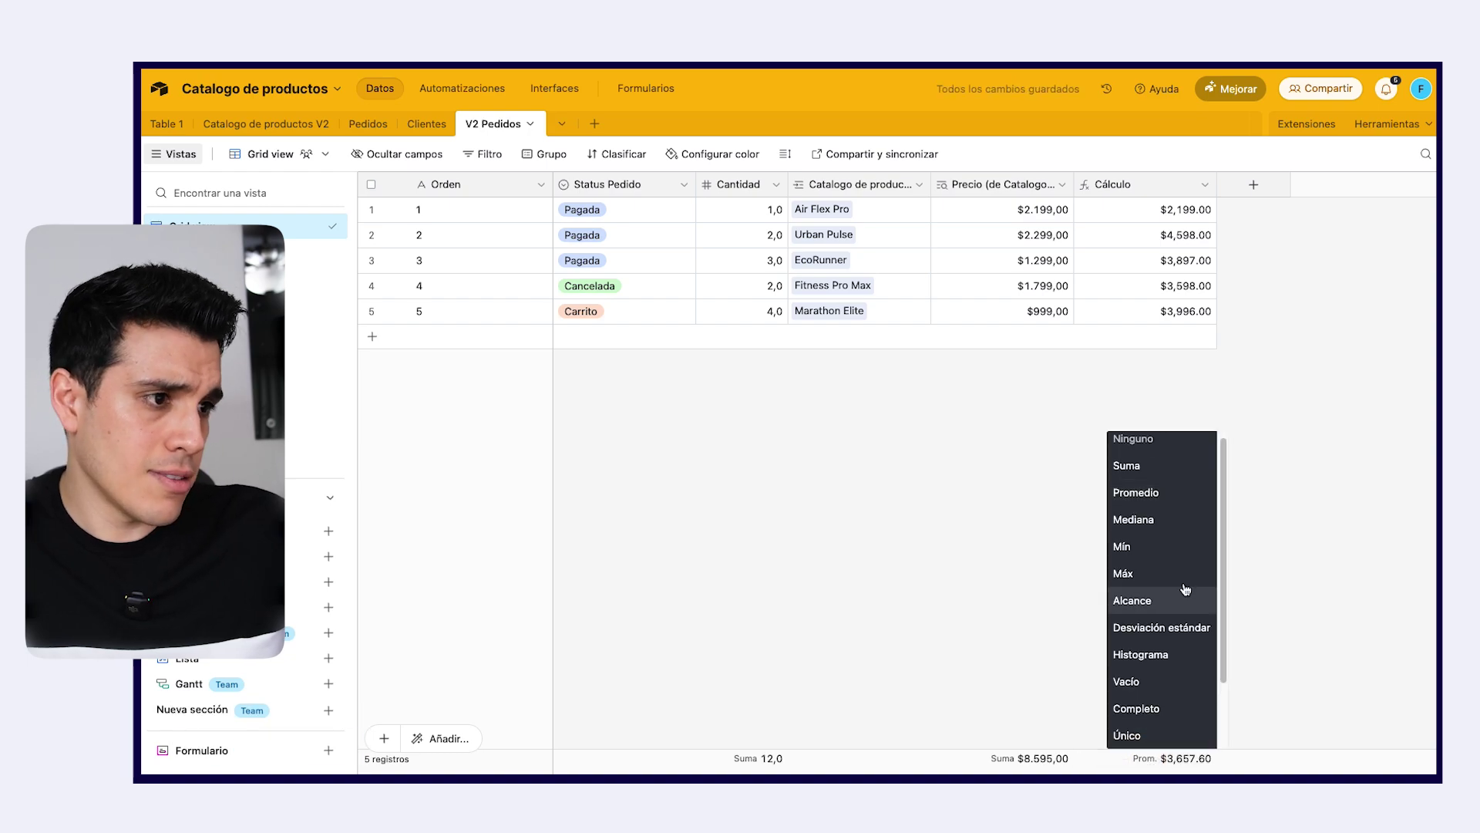
pyautogui.click(1138, 470)
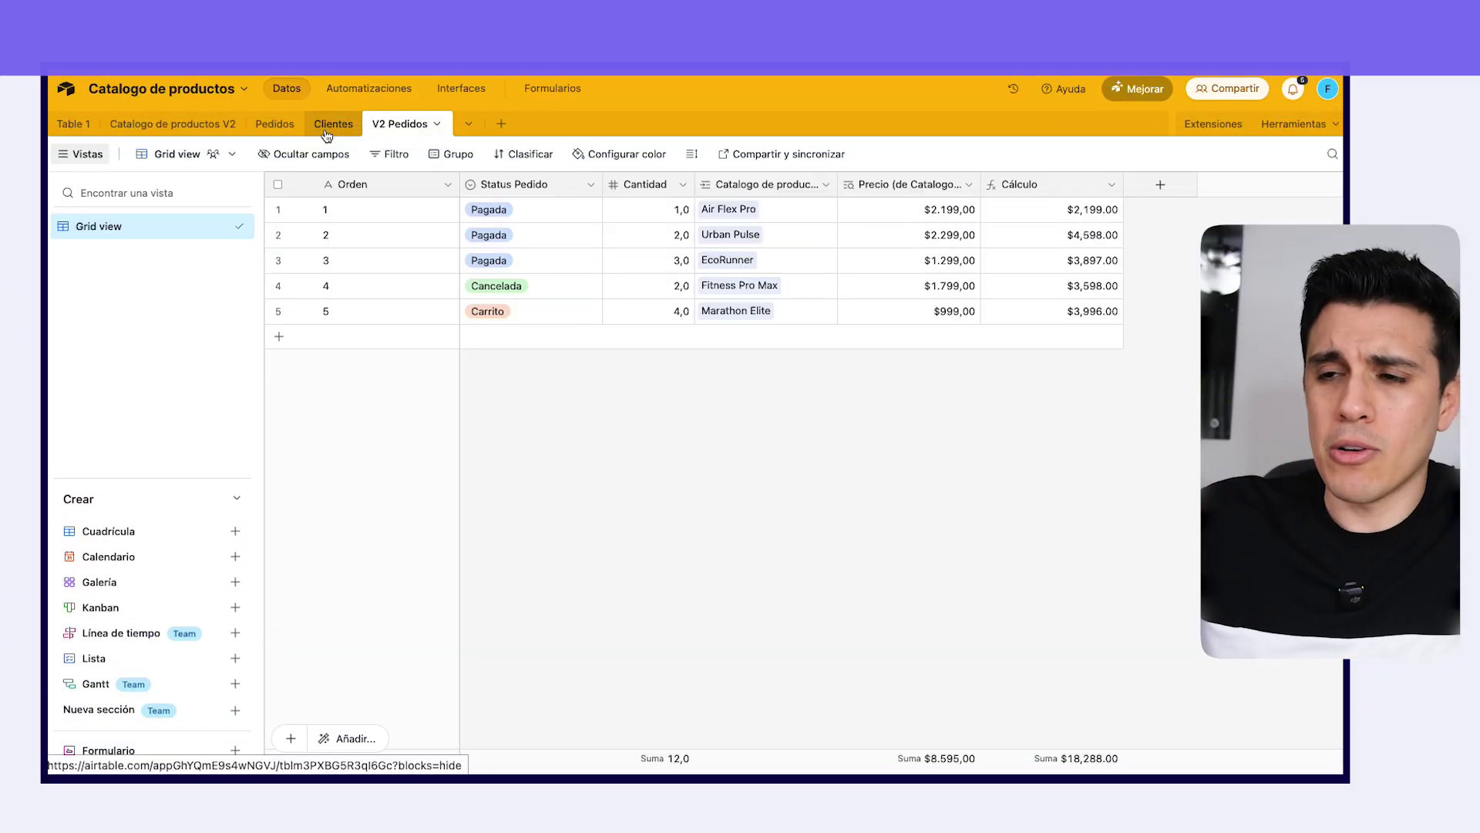
# - In the Clientes table, change the Nombre Completo field's type to Fórmula
pyautogui.click(333, 125)
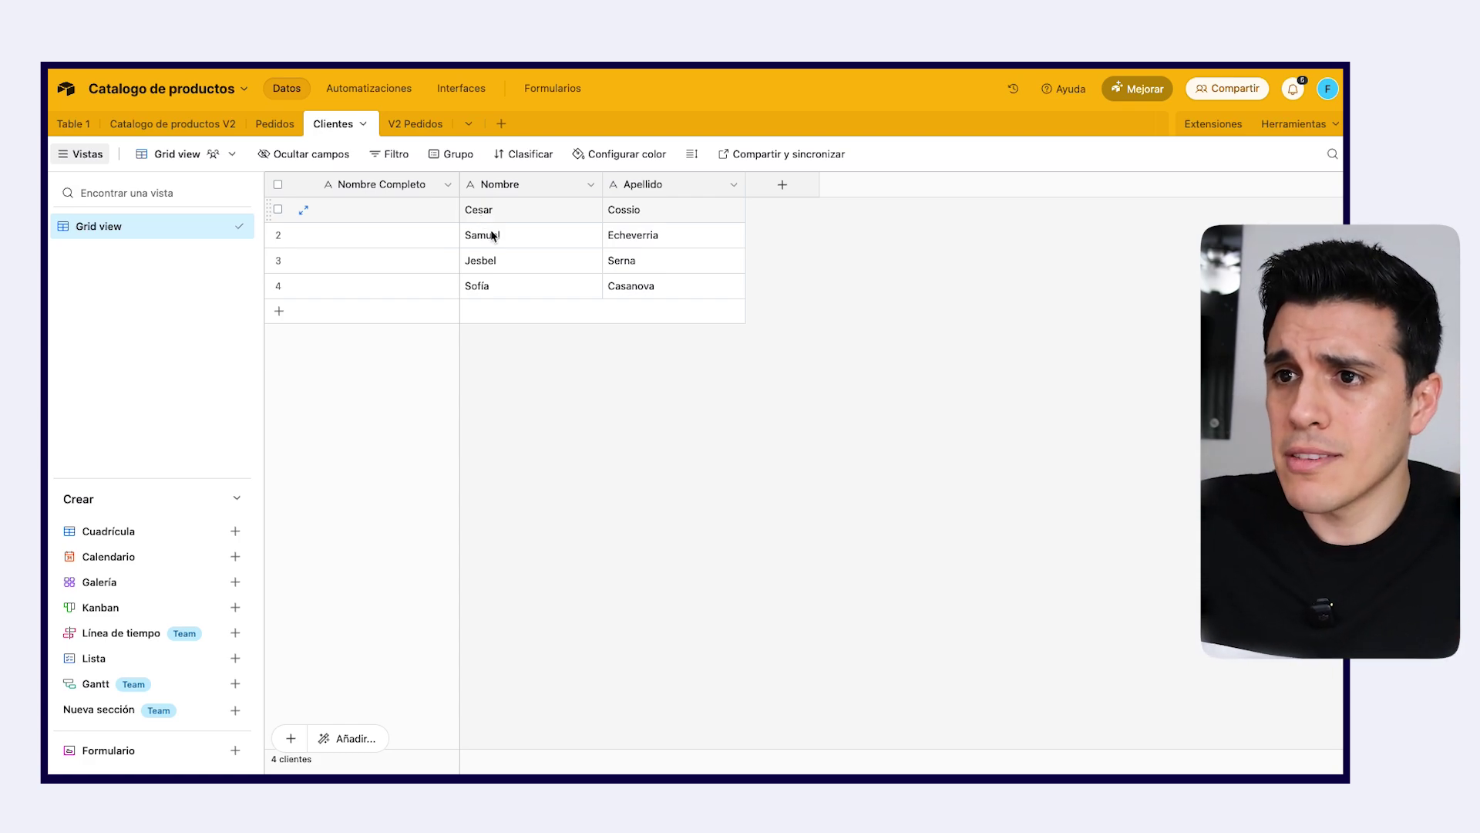
pyautogui.click(404, 191)
pyautogui.doubleClick(413, 187)
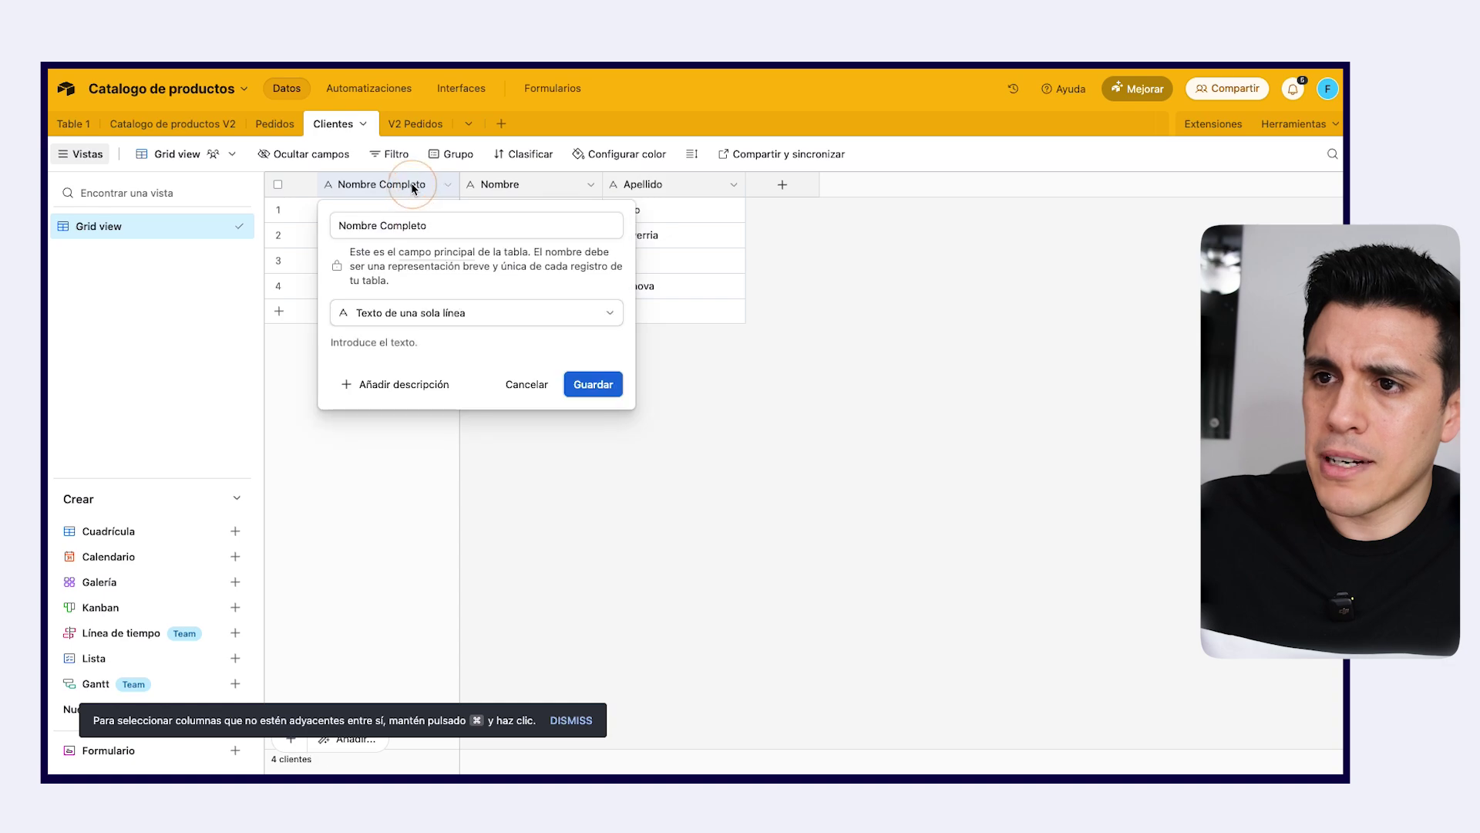
pyautogui.click(424, 315)
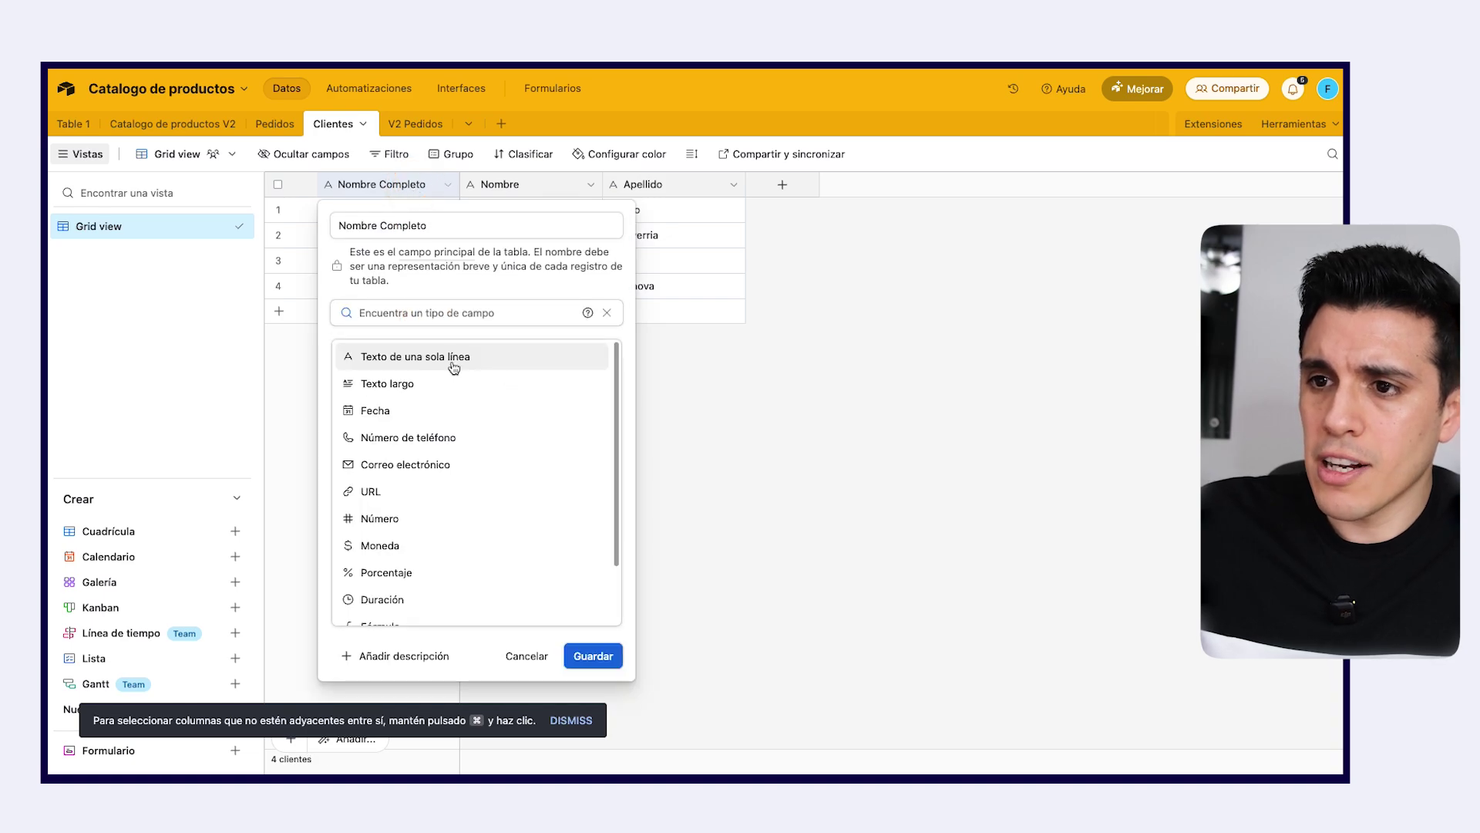
pyautogui.write('f')
pyautogui.click(412, 379)
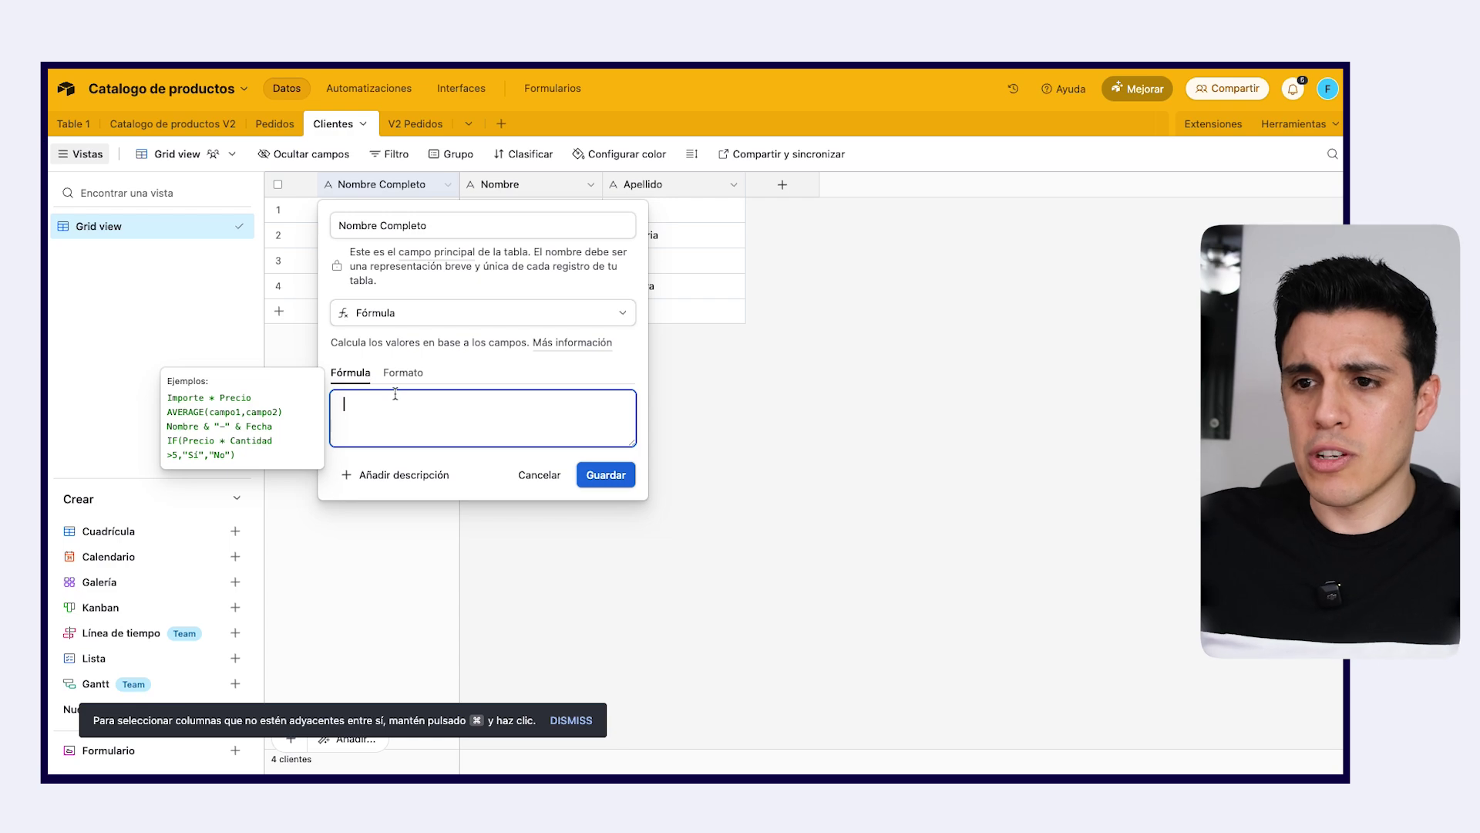
# - Enter the formula CONCATENATE(Nombre, " ", Apellido) for Nombre Completo and save the field
pyautogui.write('con')
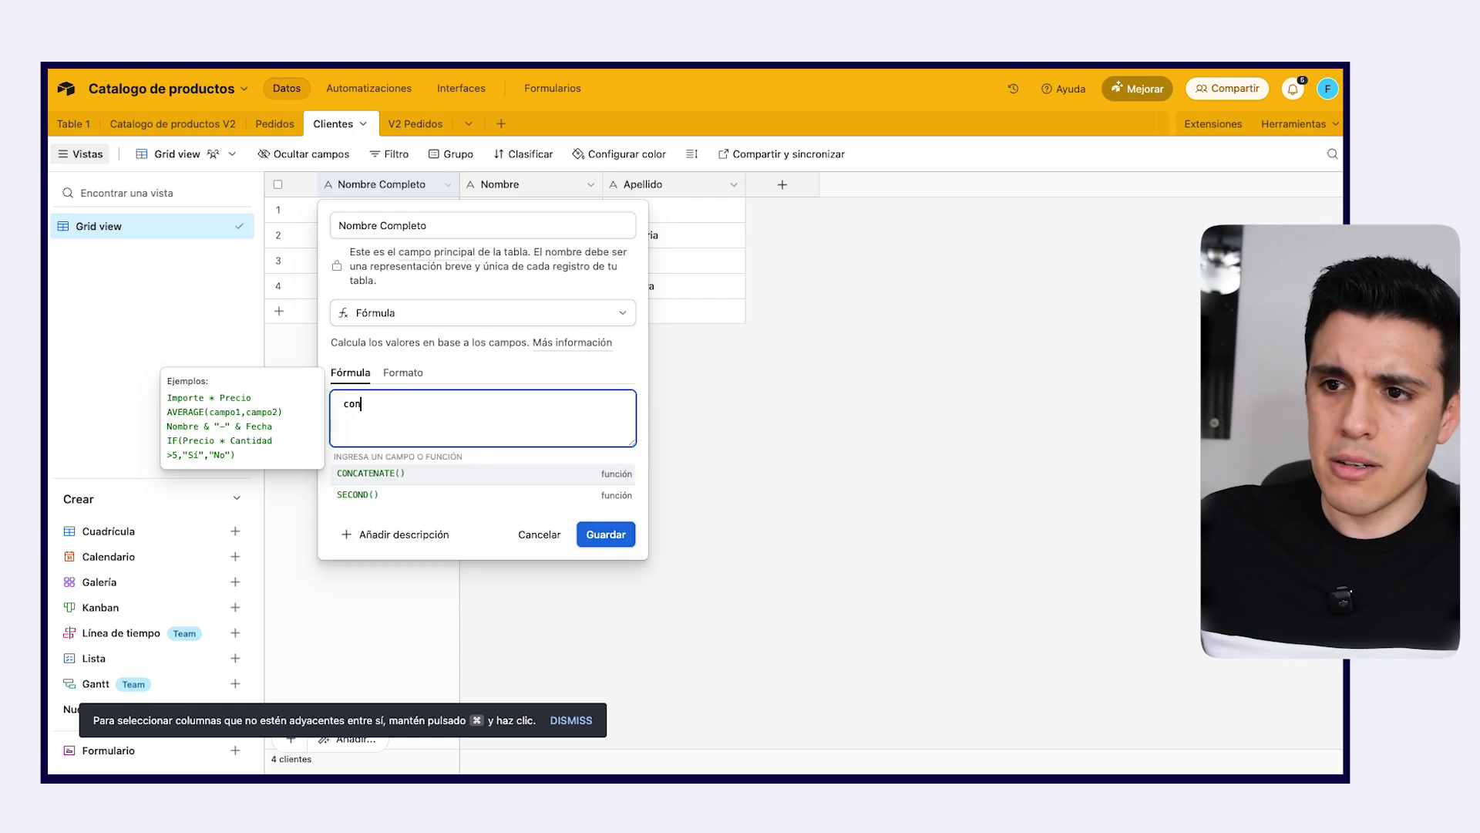
pyautogui.click(405, 475)
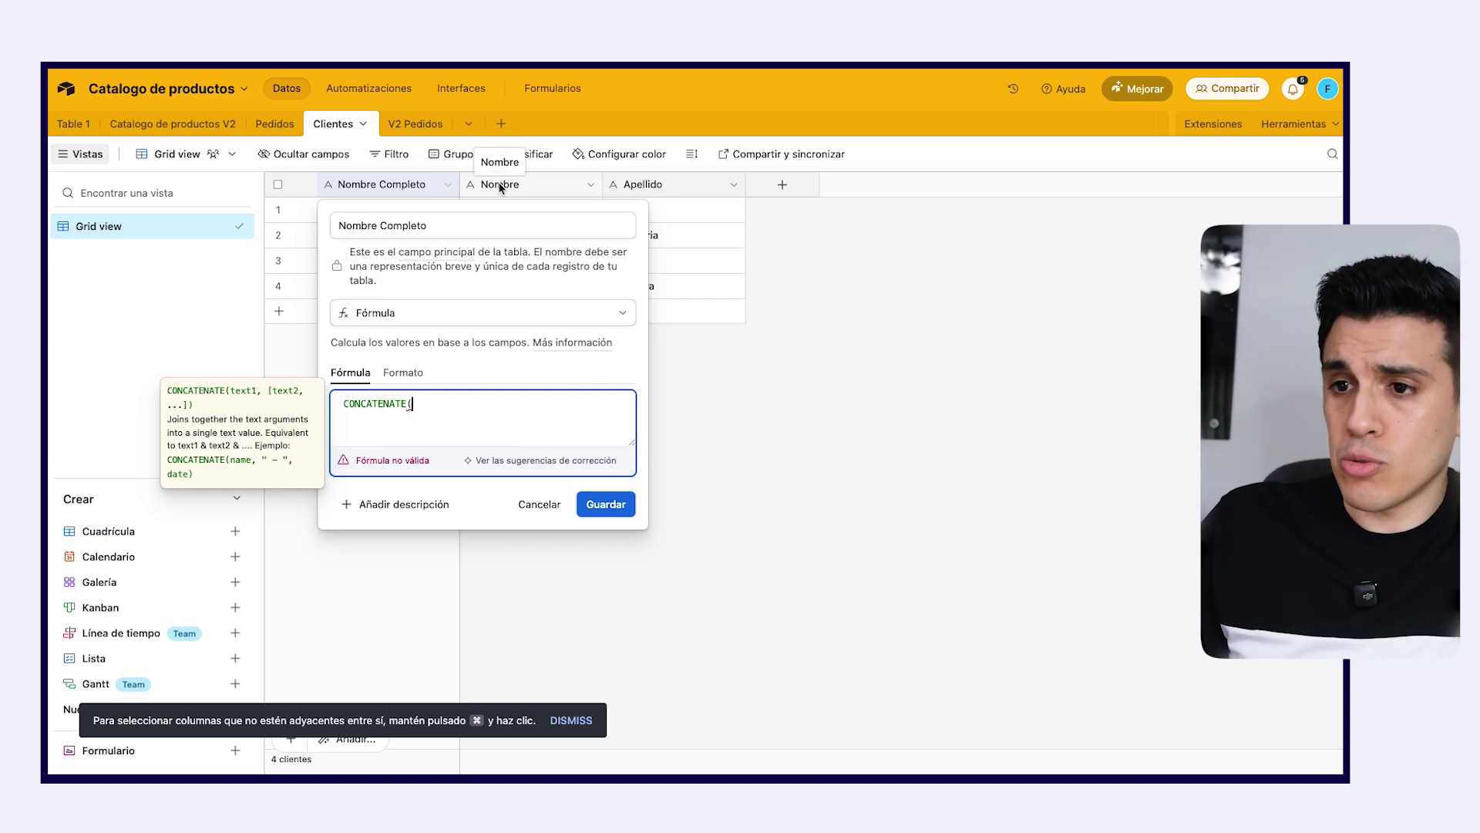
pyautogui.write('no')
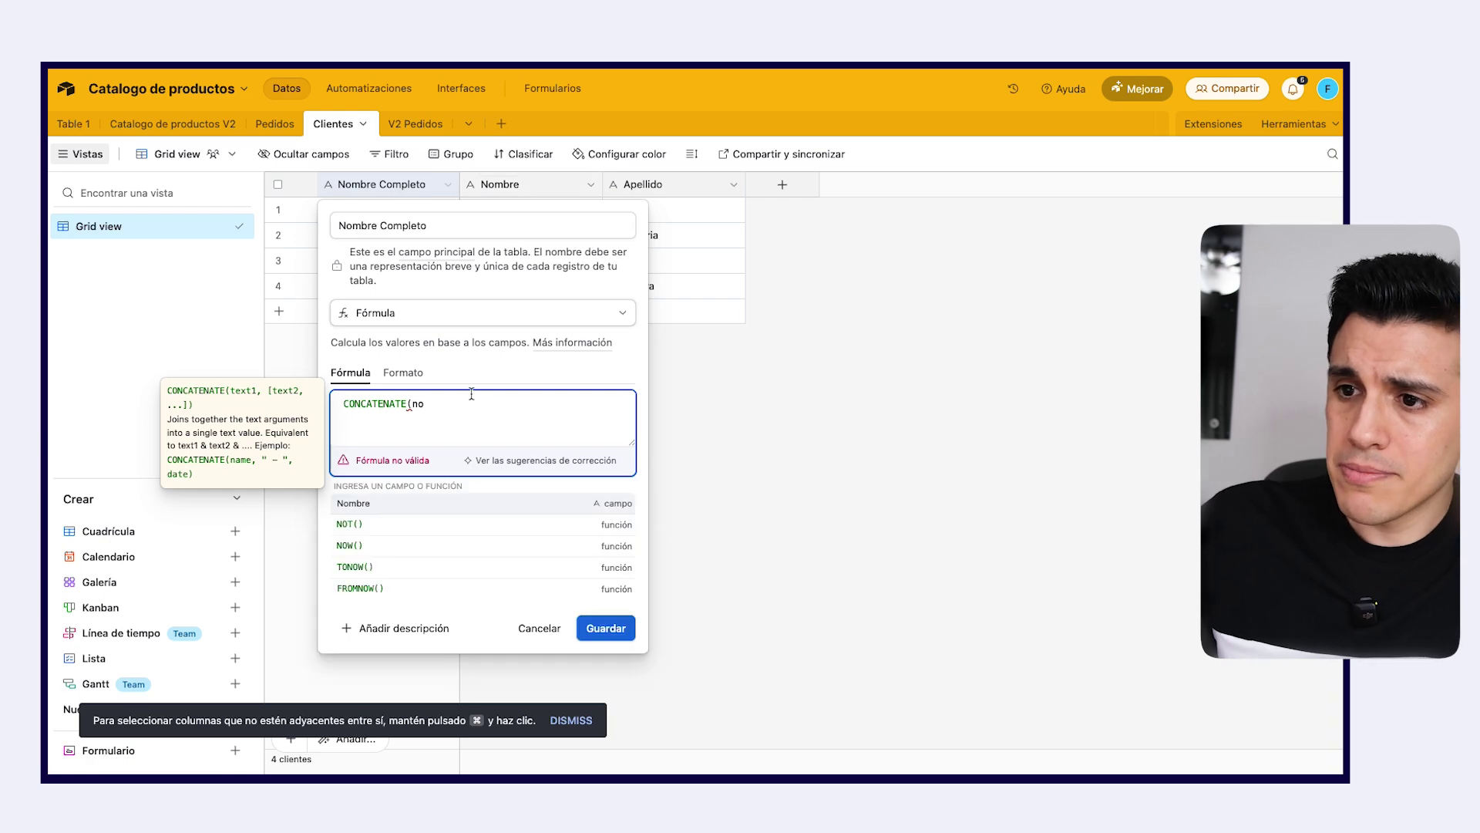
pyautogui.click(441, 503)
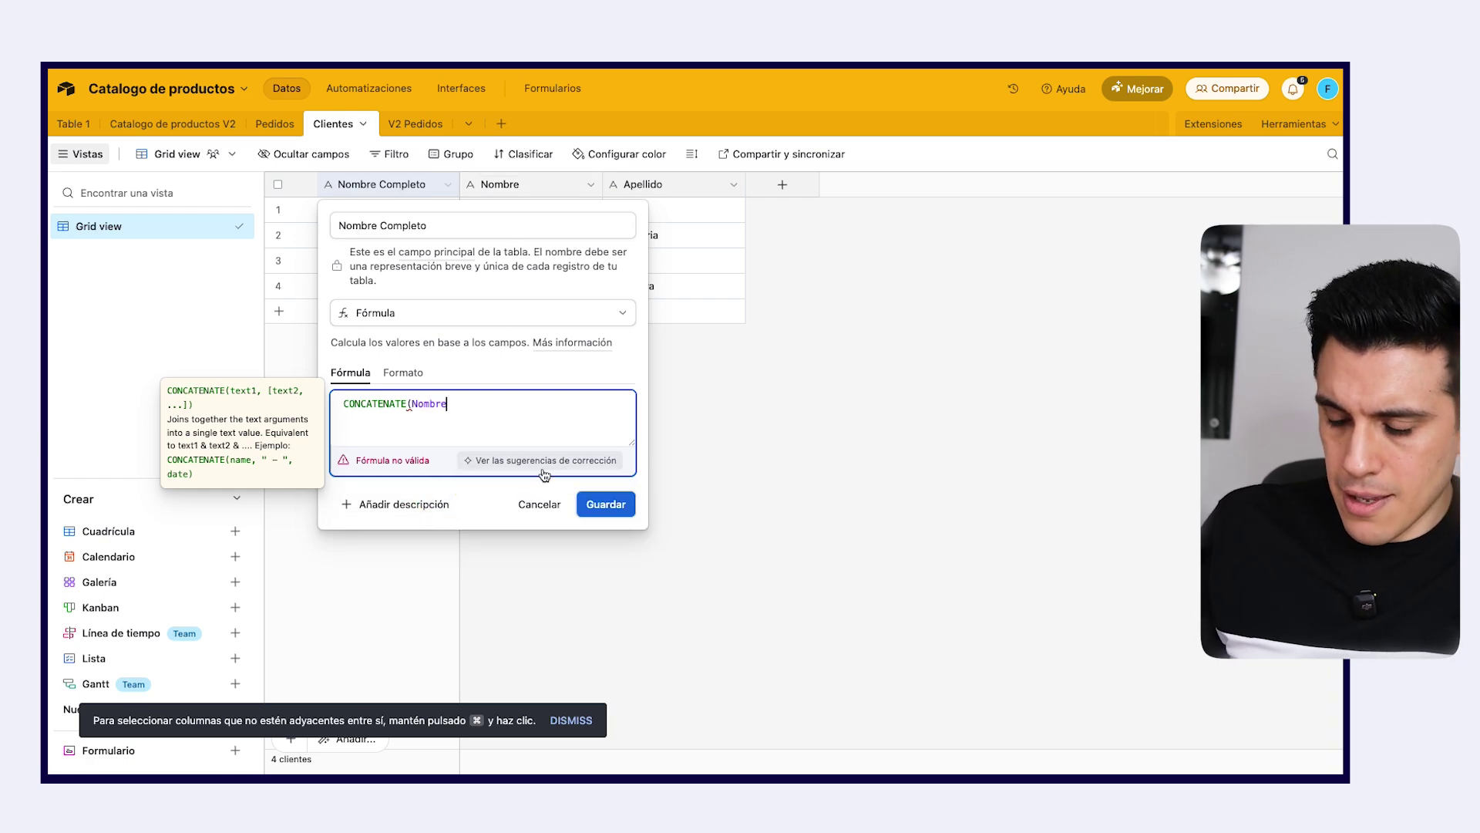
pyautogui.write(',')
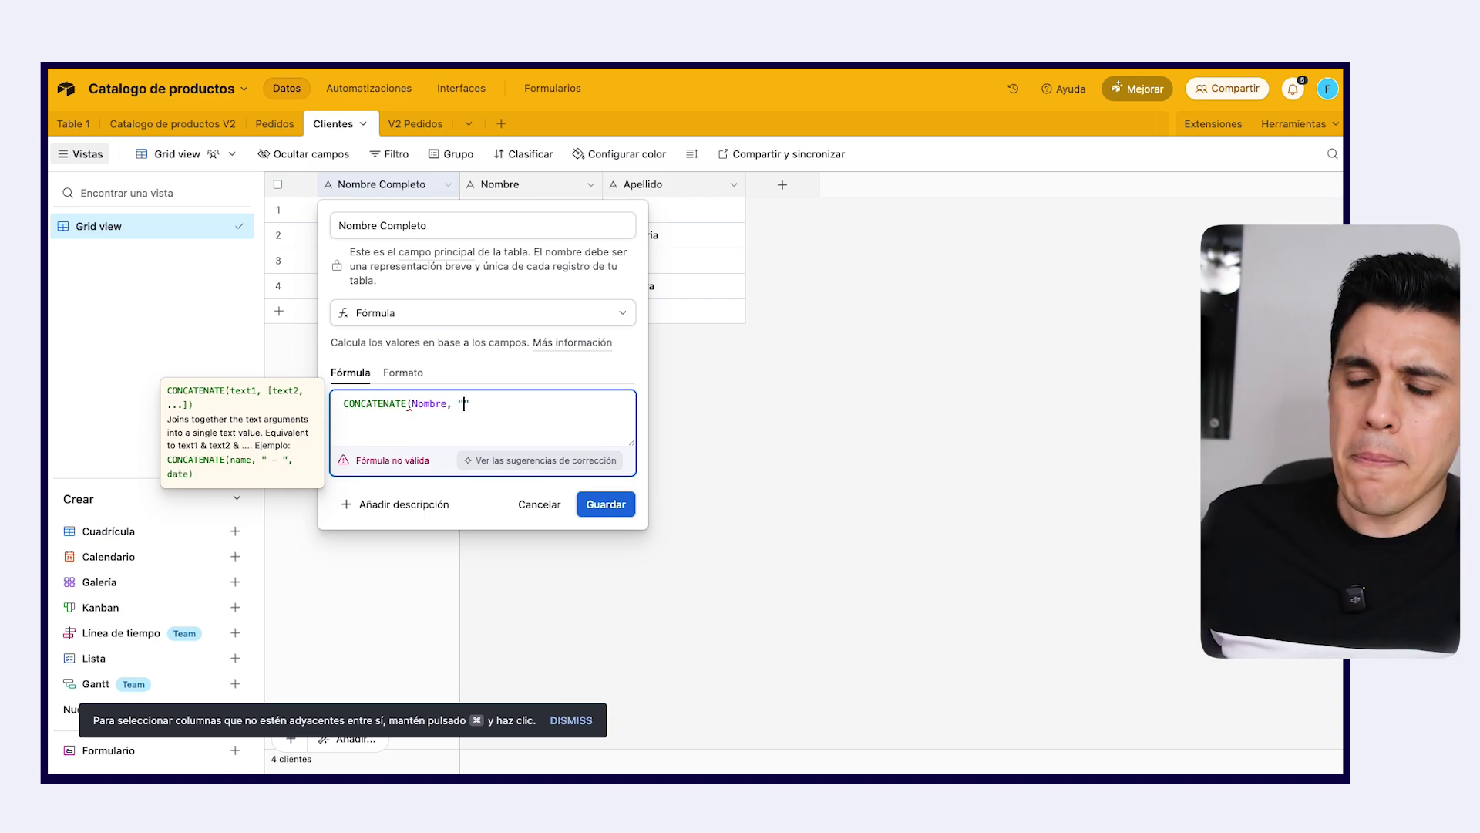
pyautogui.write('"')
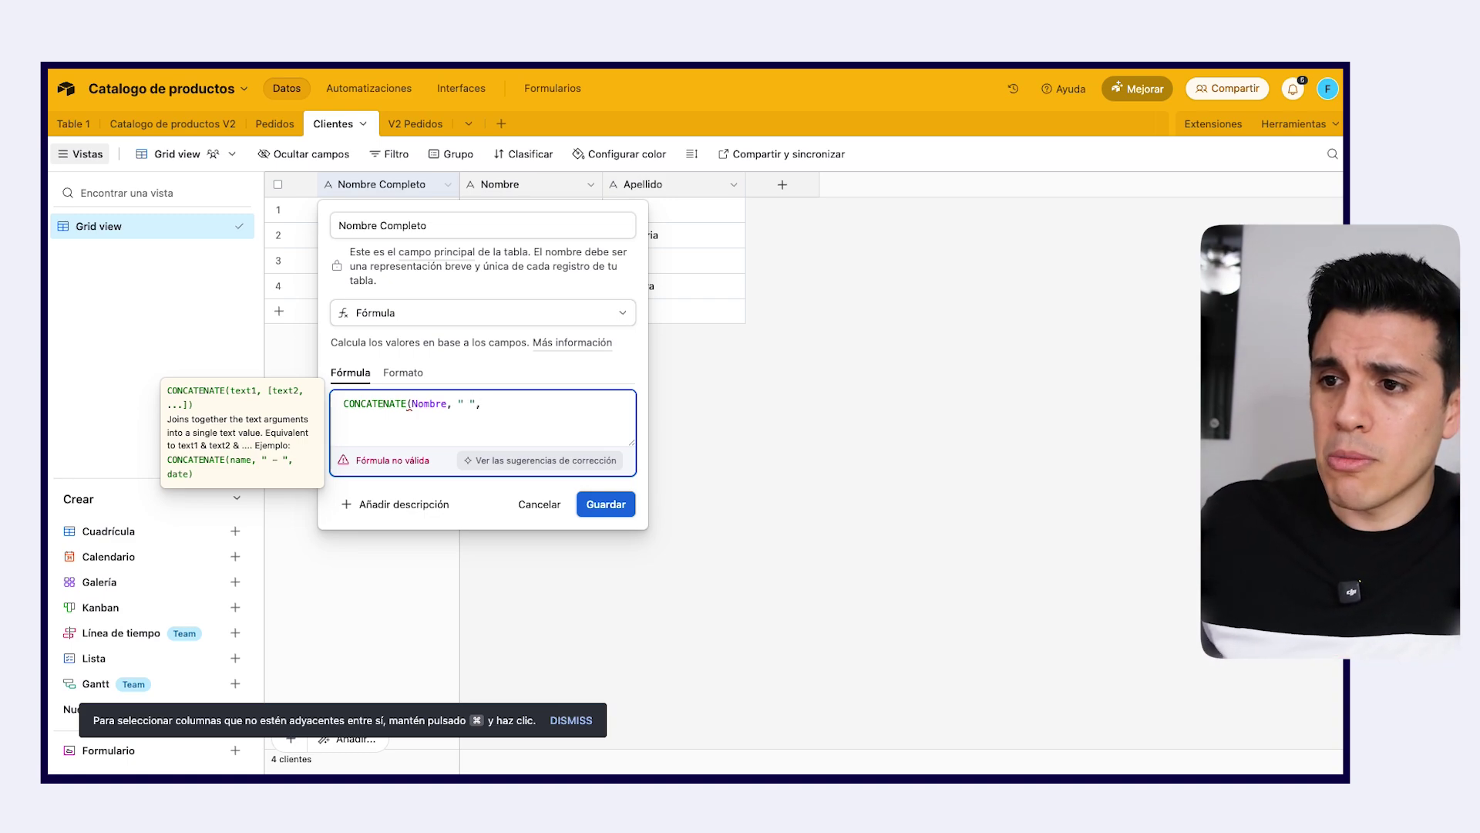
pyautogui.write('p')
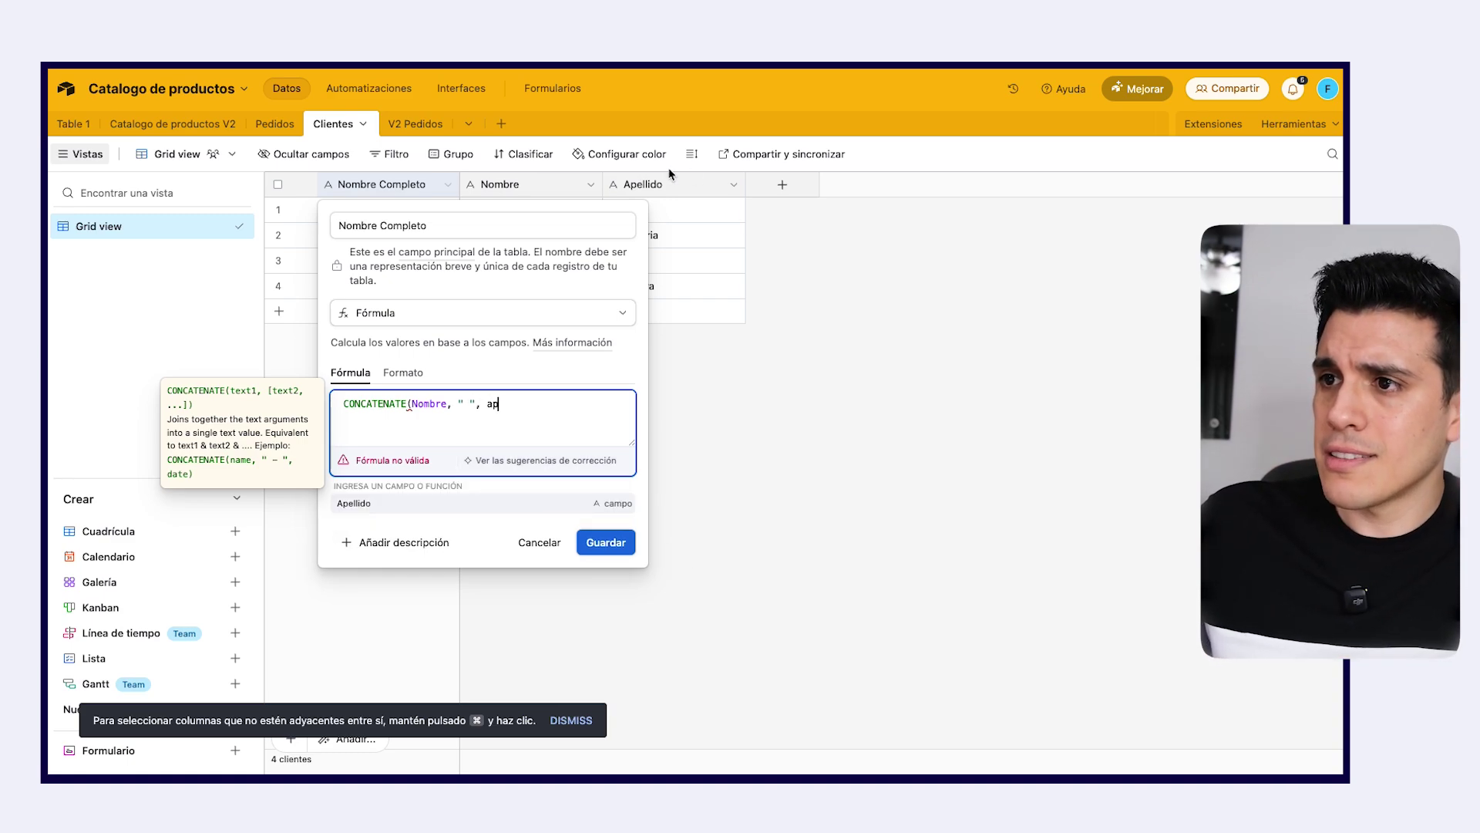
pyautogui.click(463, 505)
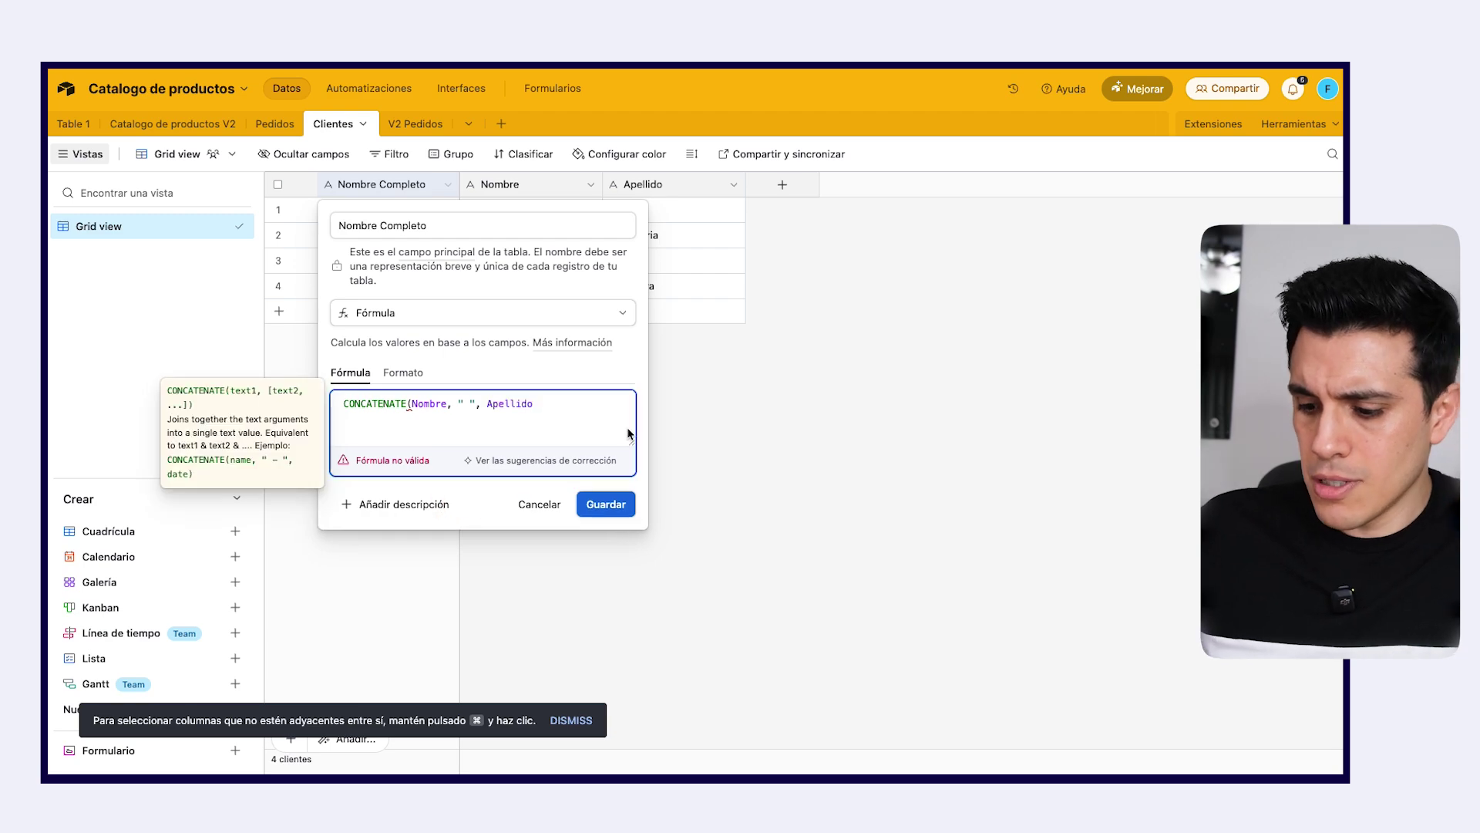
pyautogui.write(')')
pyautogui.click(619, 477)
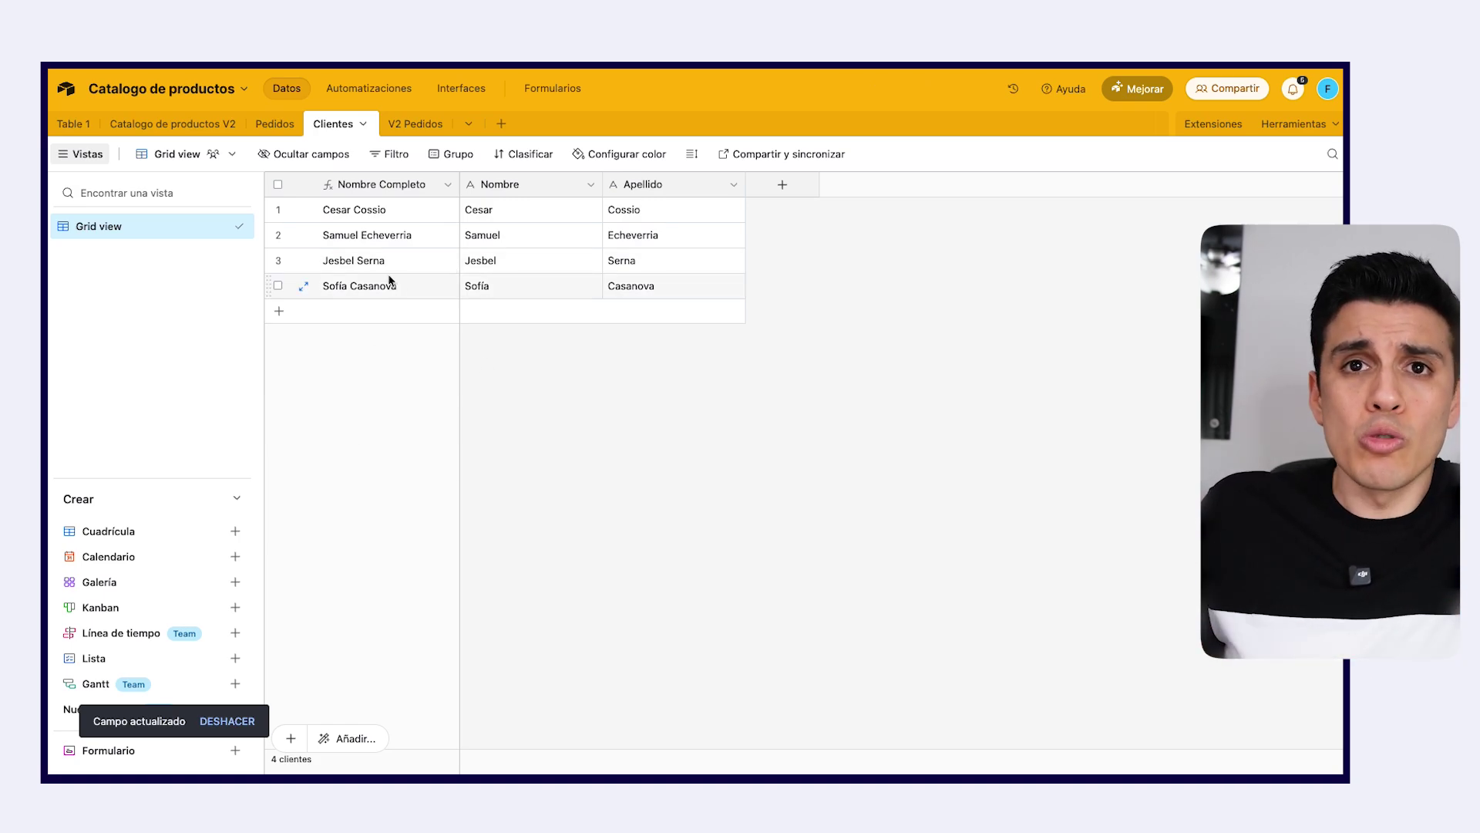
# - Remove the space argument from the Nombre Completo formula, leaving CONCATENATE(Nombre, Apellido), and save the field
pyautogui.doubleClick(428, 187)
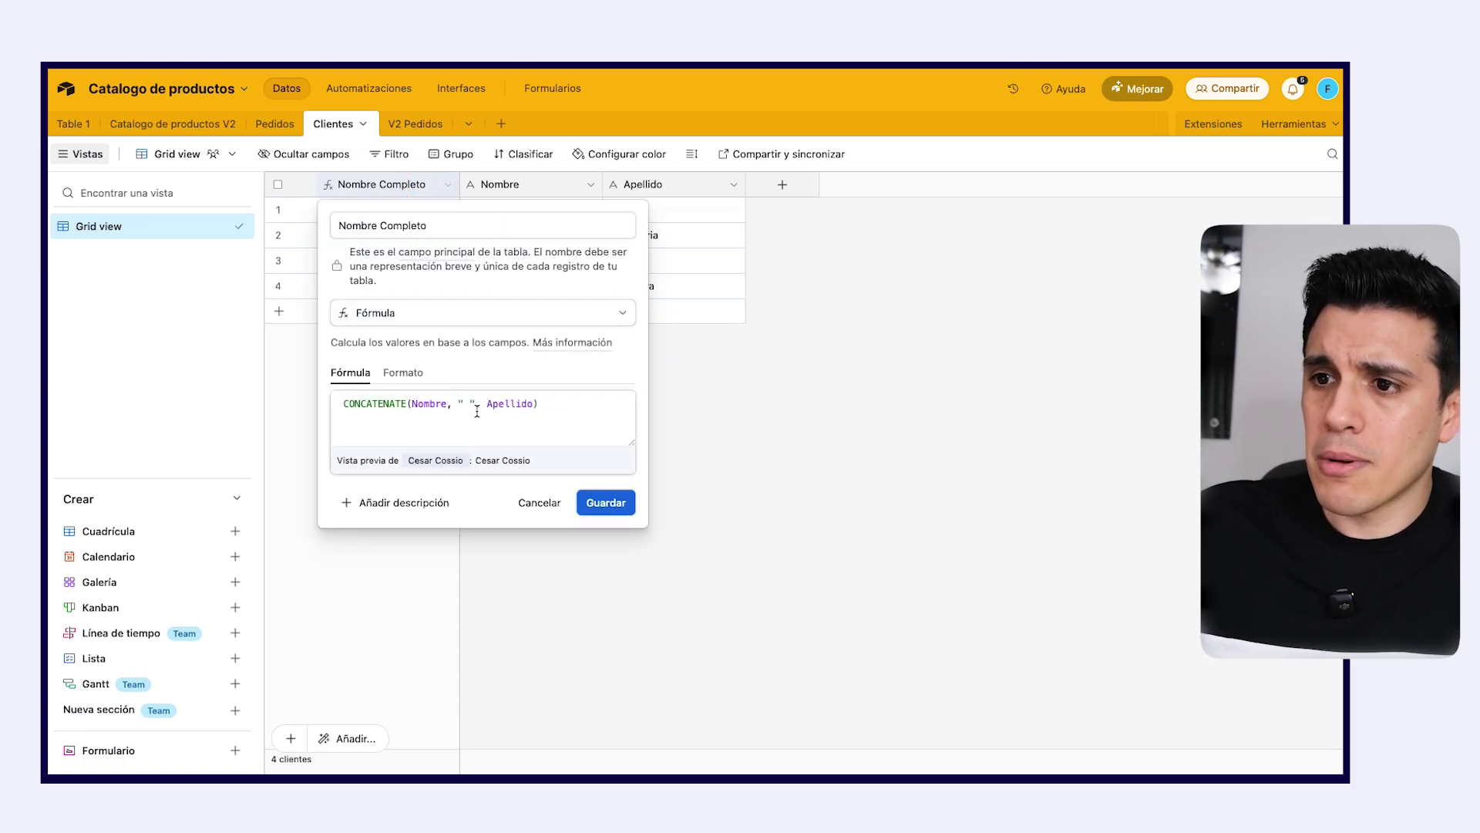
pyautogui.click(477, 411)
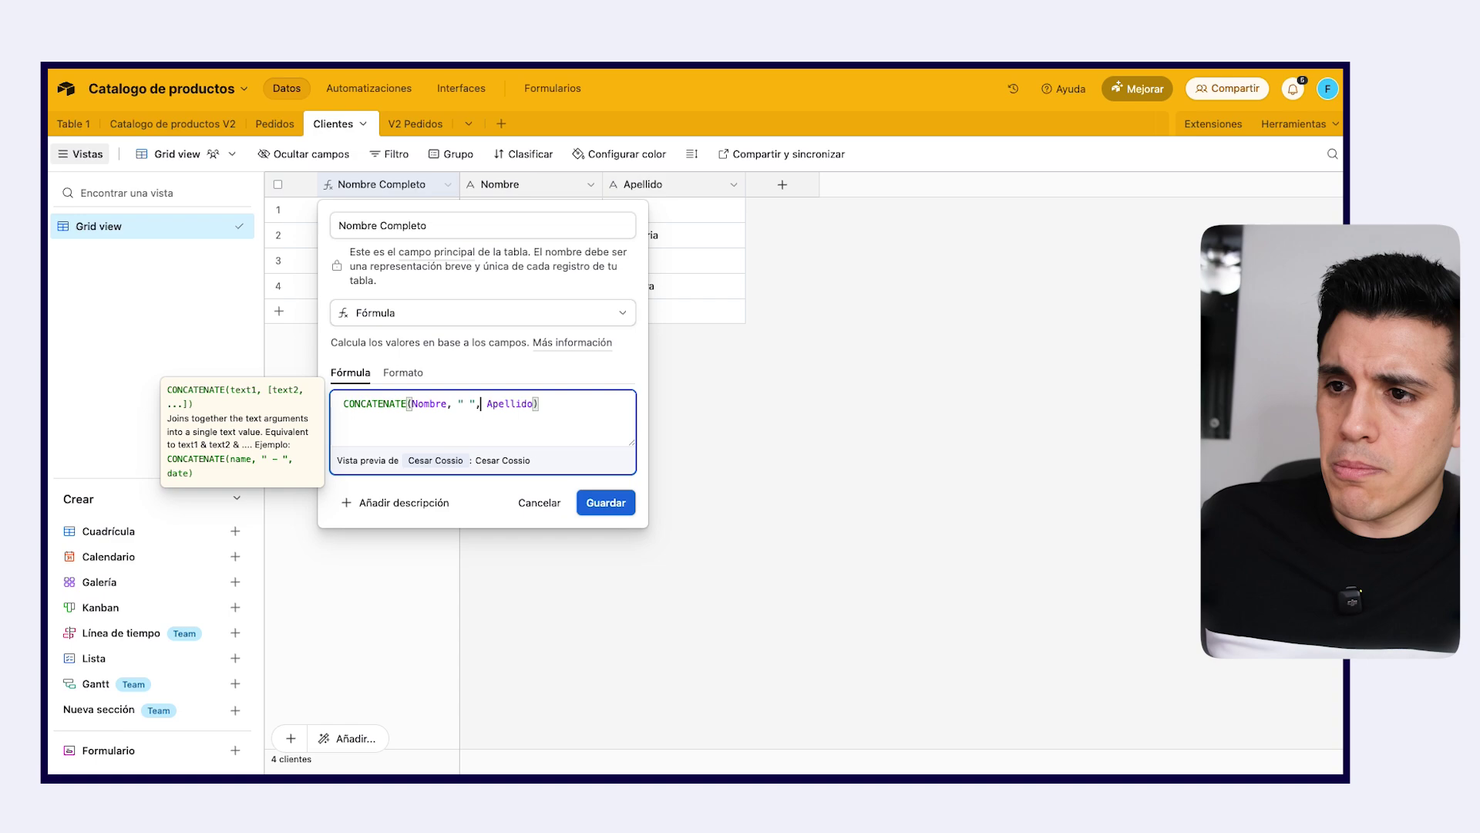
pyautogui.press('BackSpace')
pyautogui.press('BackSpace')
pyautogui.press('BackSpace')
pyautogui.press('BackSpace')
pyautogui.press('BackSpace')
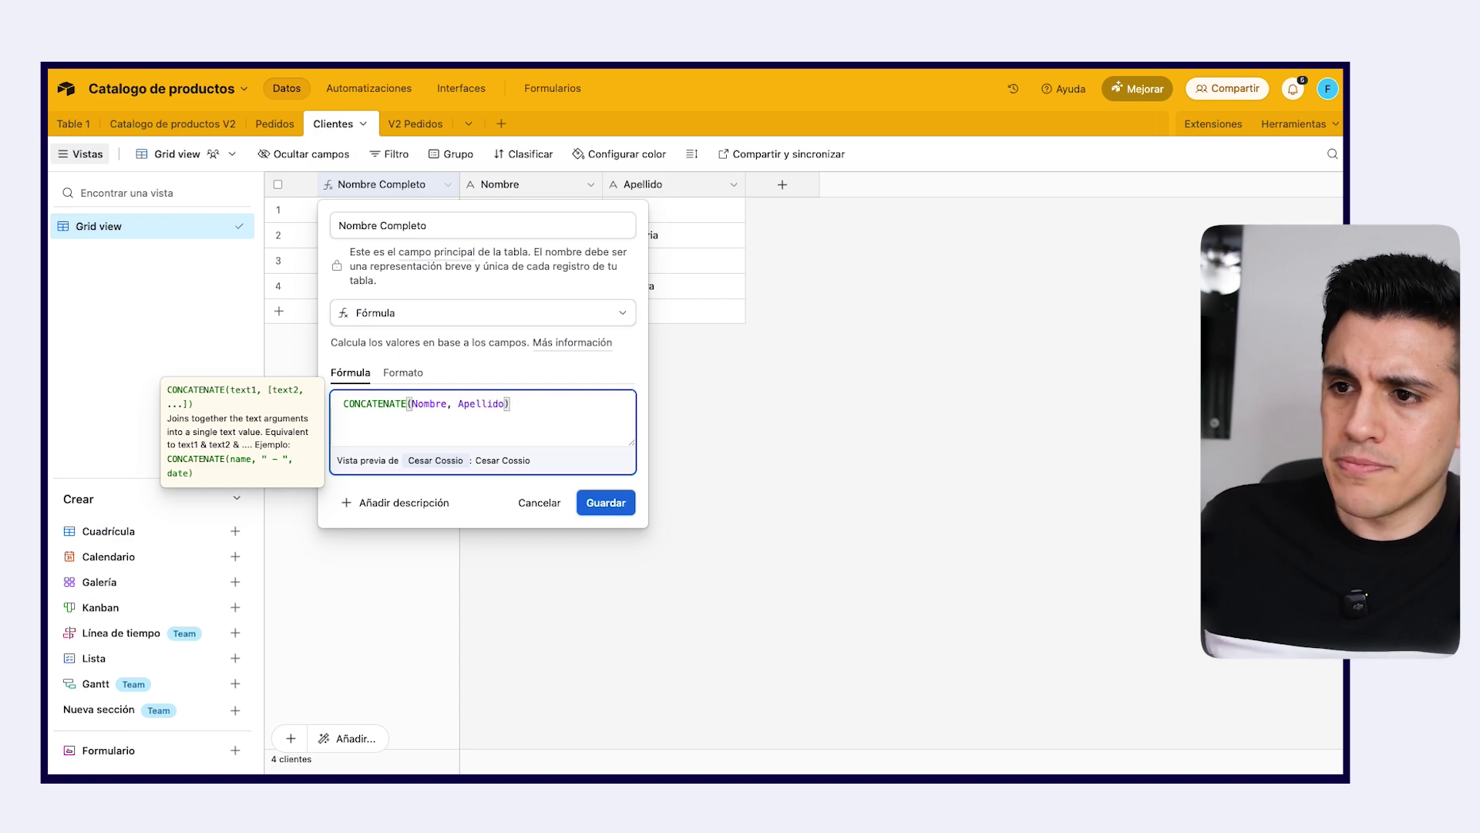
pyautogui.click(613, 512)
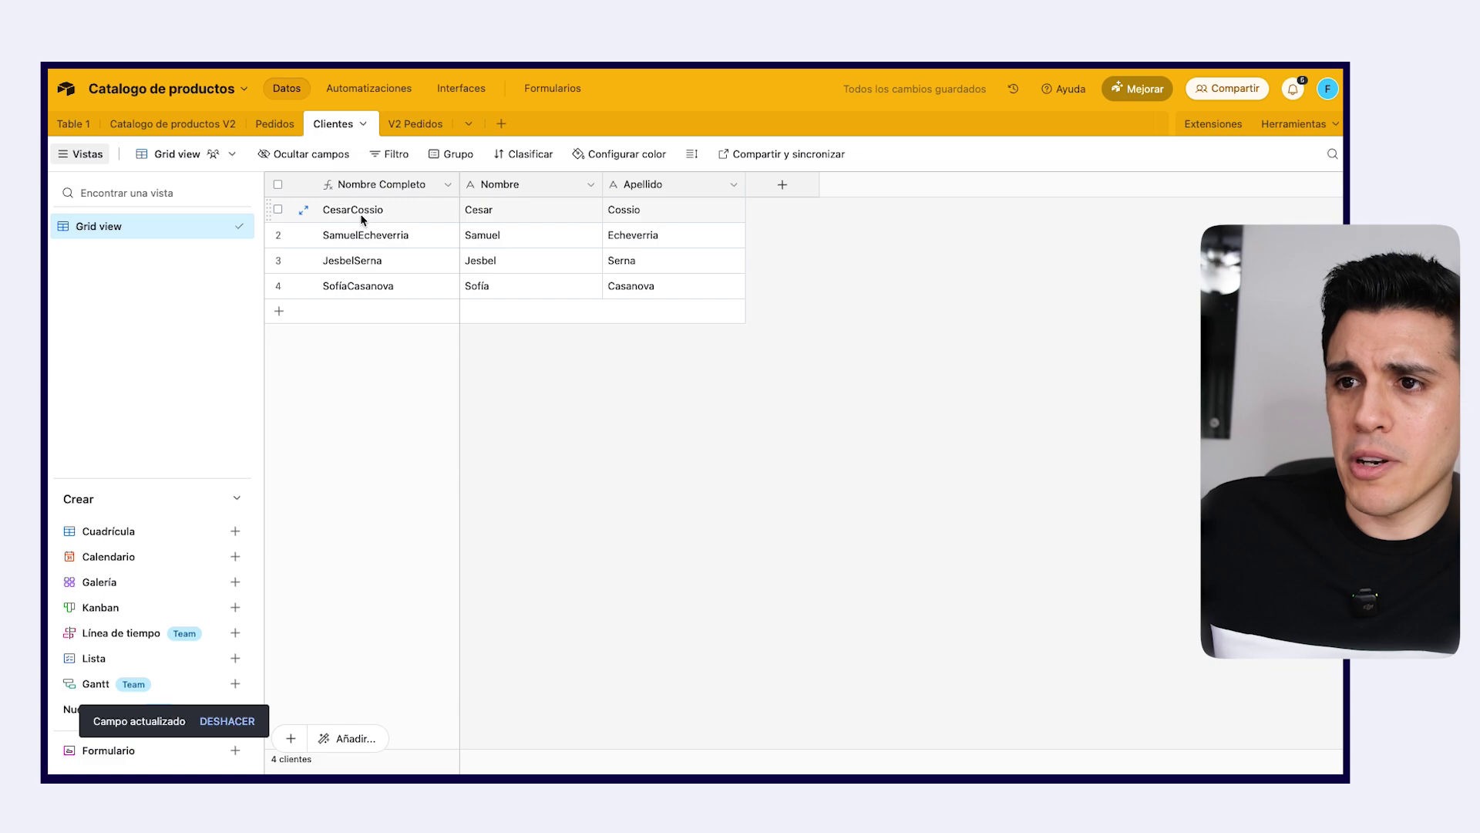
# - Reinsert the " " argument between Nombre and Apellido in the Nombre Completo formula and save the field
pyautogui.doubleClick(375, 186)
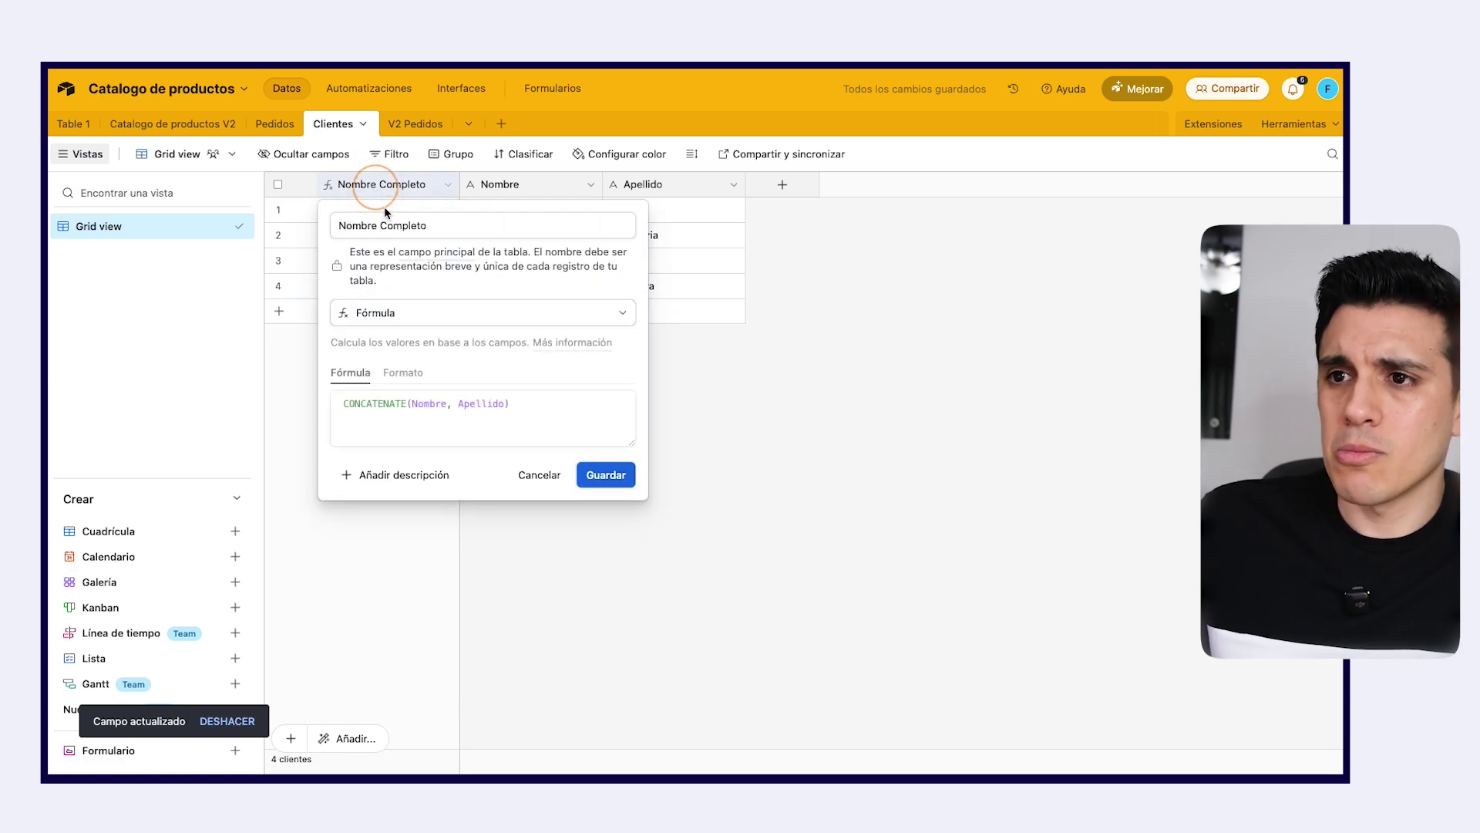
pyautogui.click(459, 404)
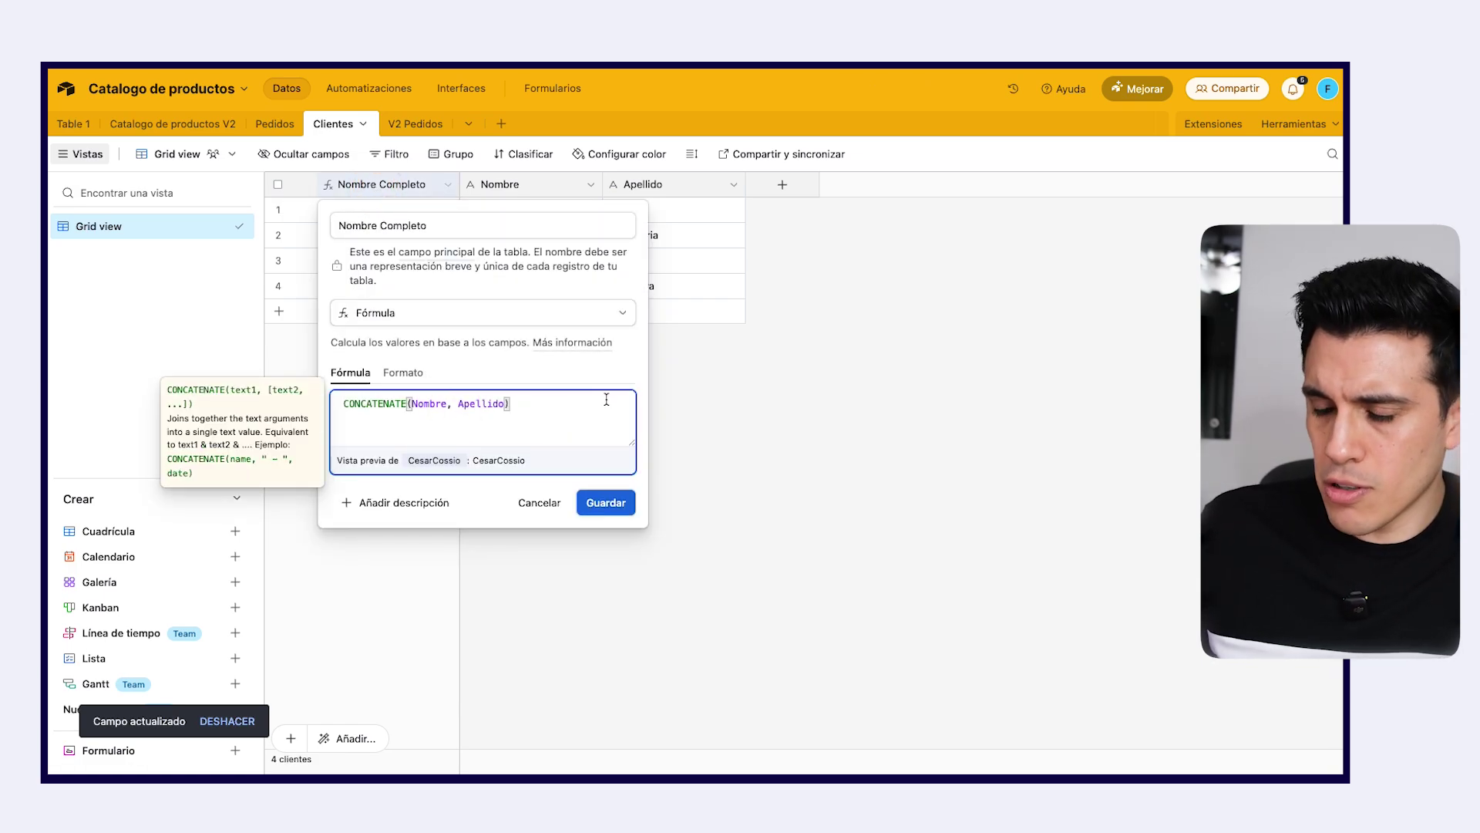
pyautogui.write('" "')
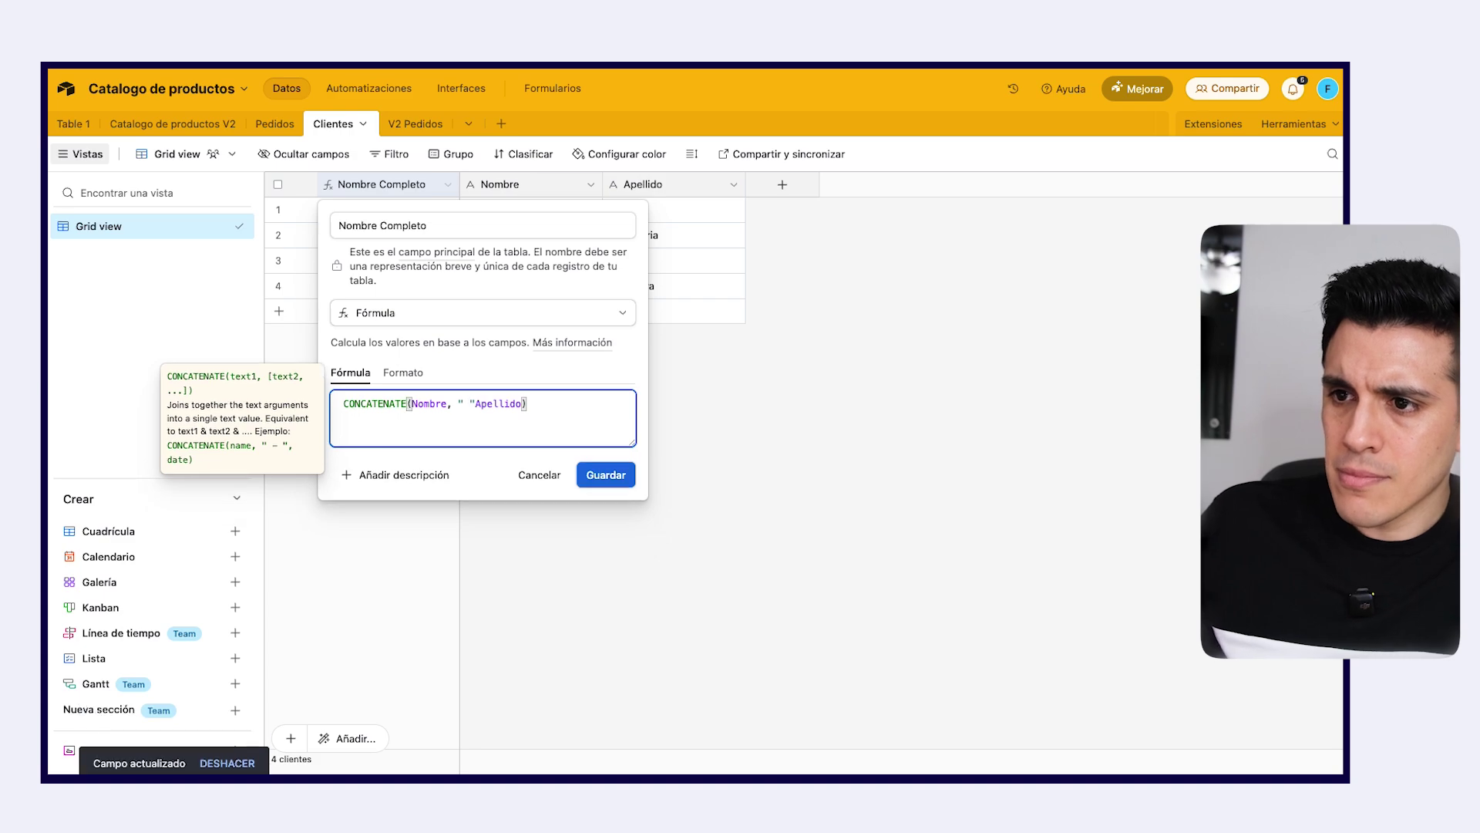
pyautogui.write(',')
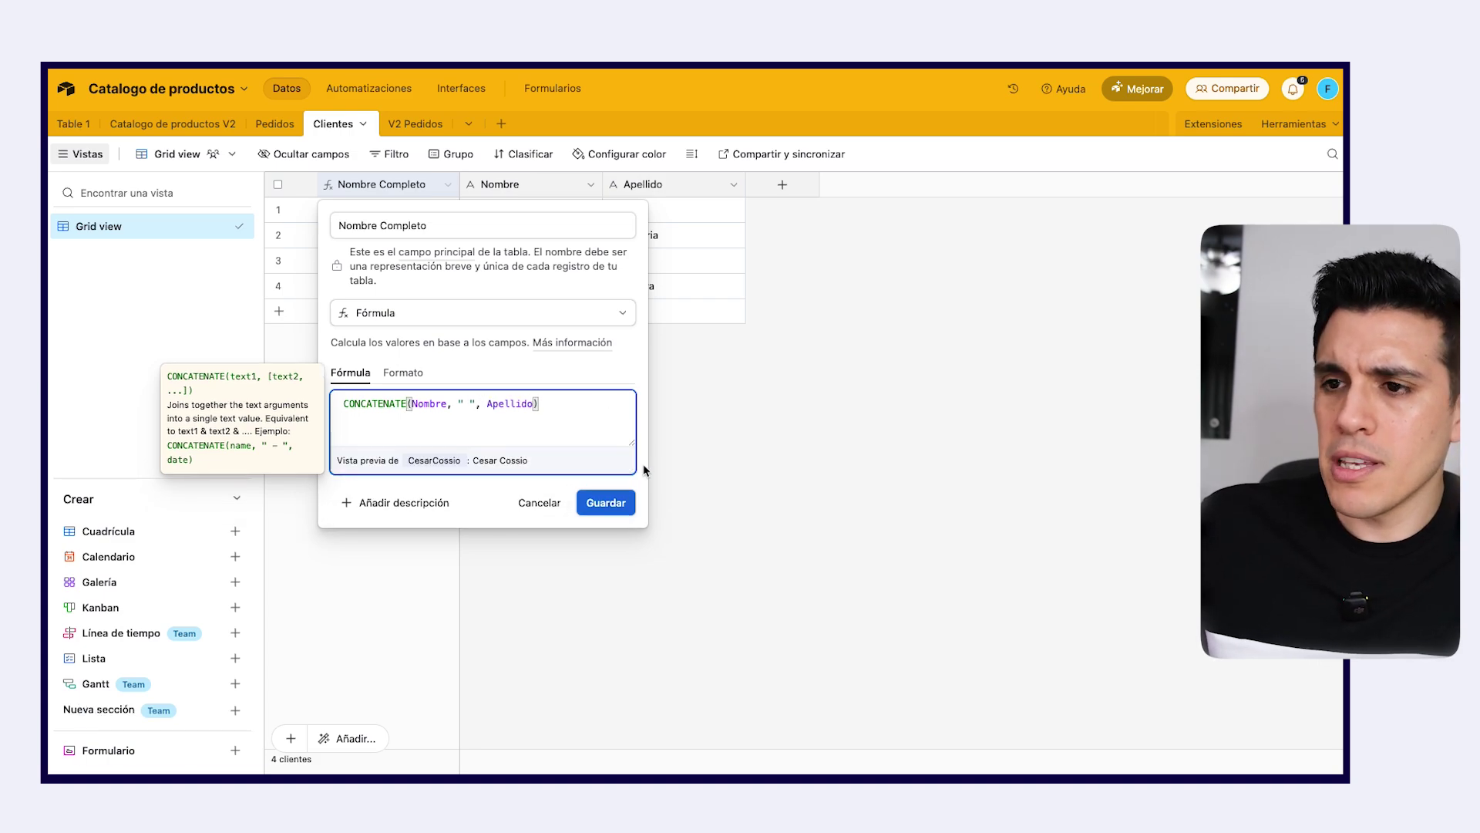
pyautogui.click(606, 503)
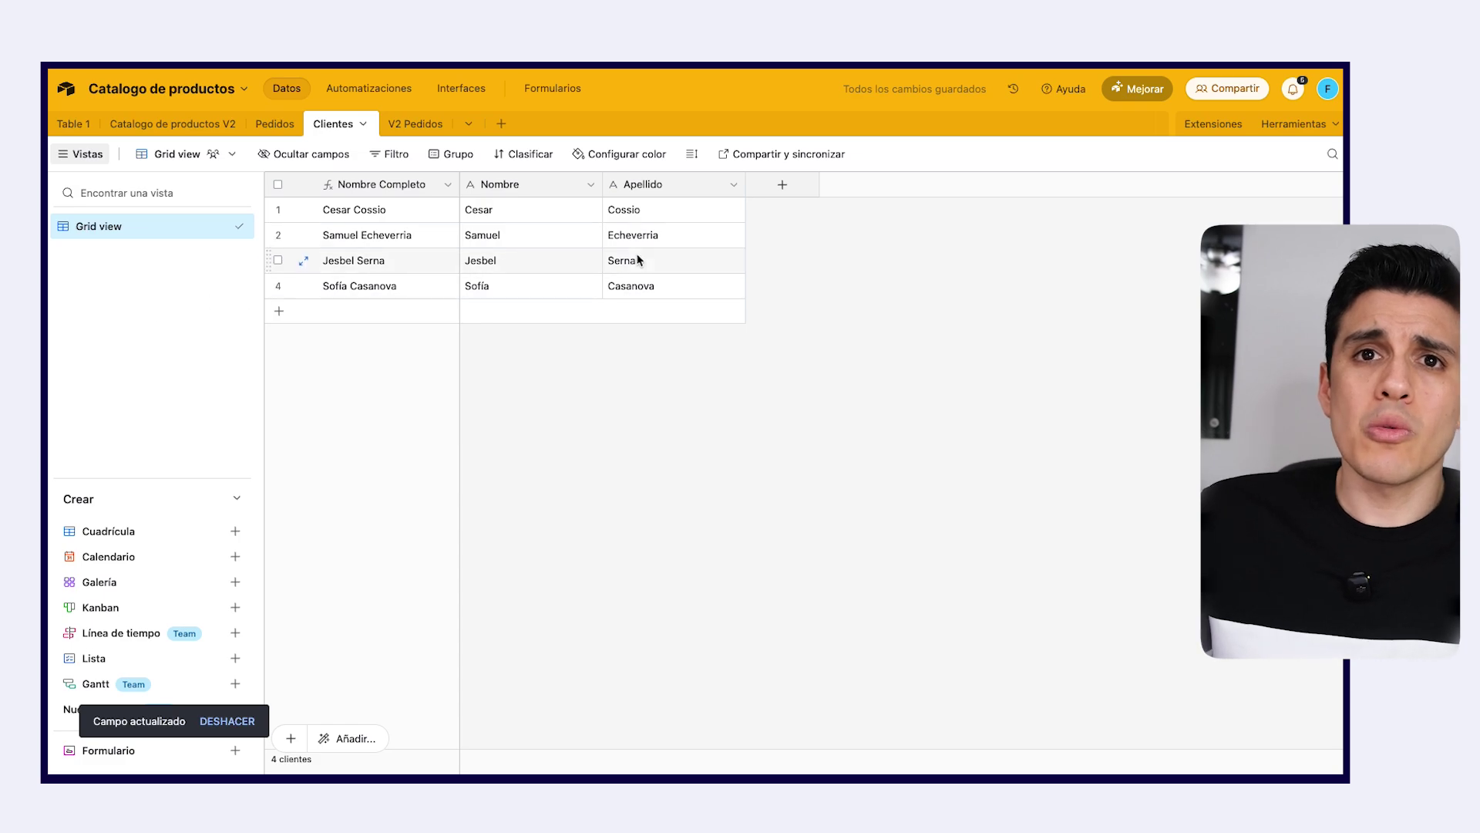
# - Switch to the V2 Pedidos table
pyautogui.click(415, 124)
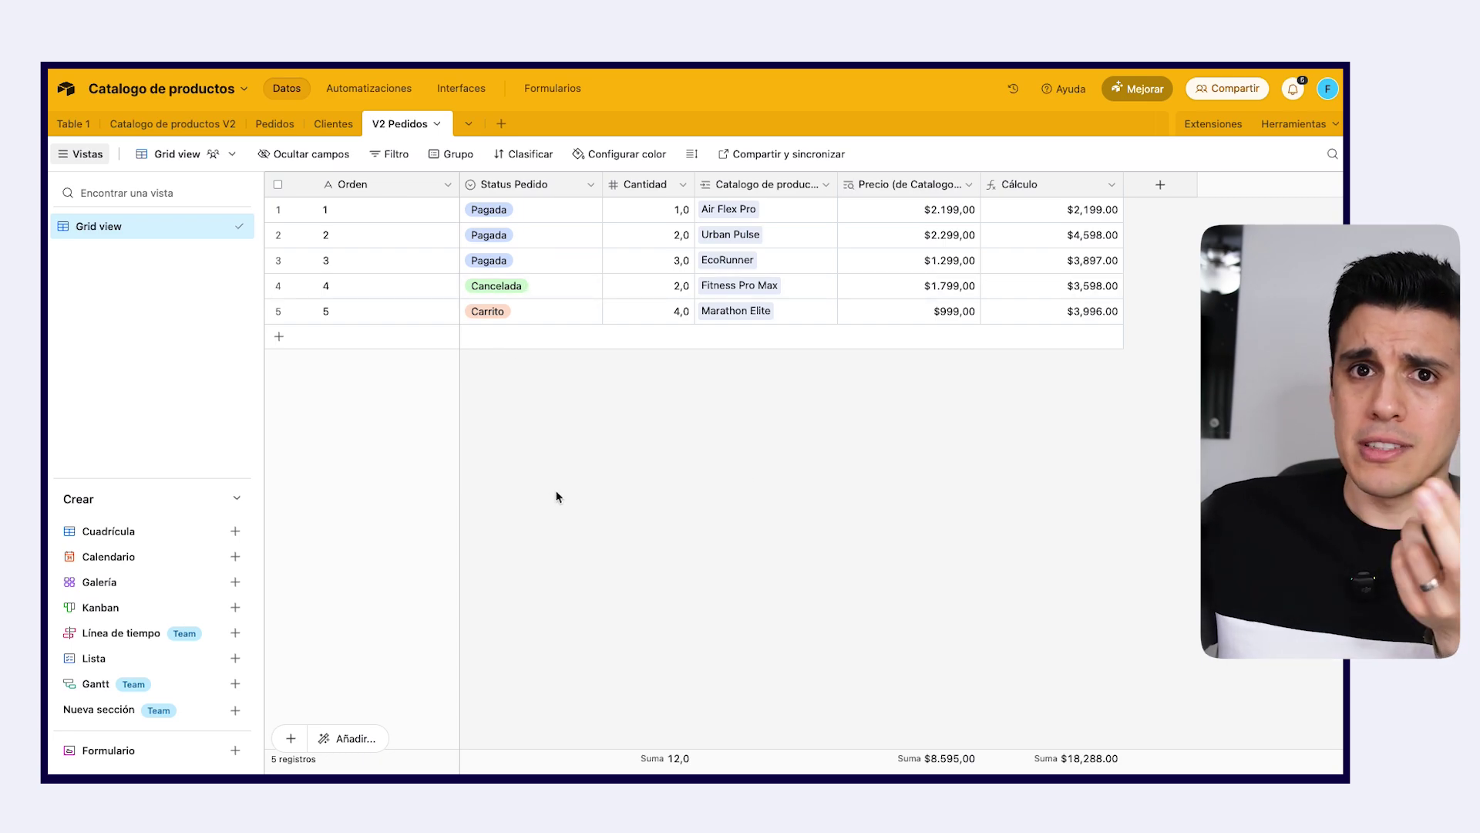
pyautogui.click(1160, 185)
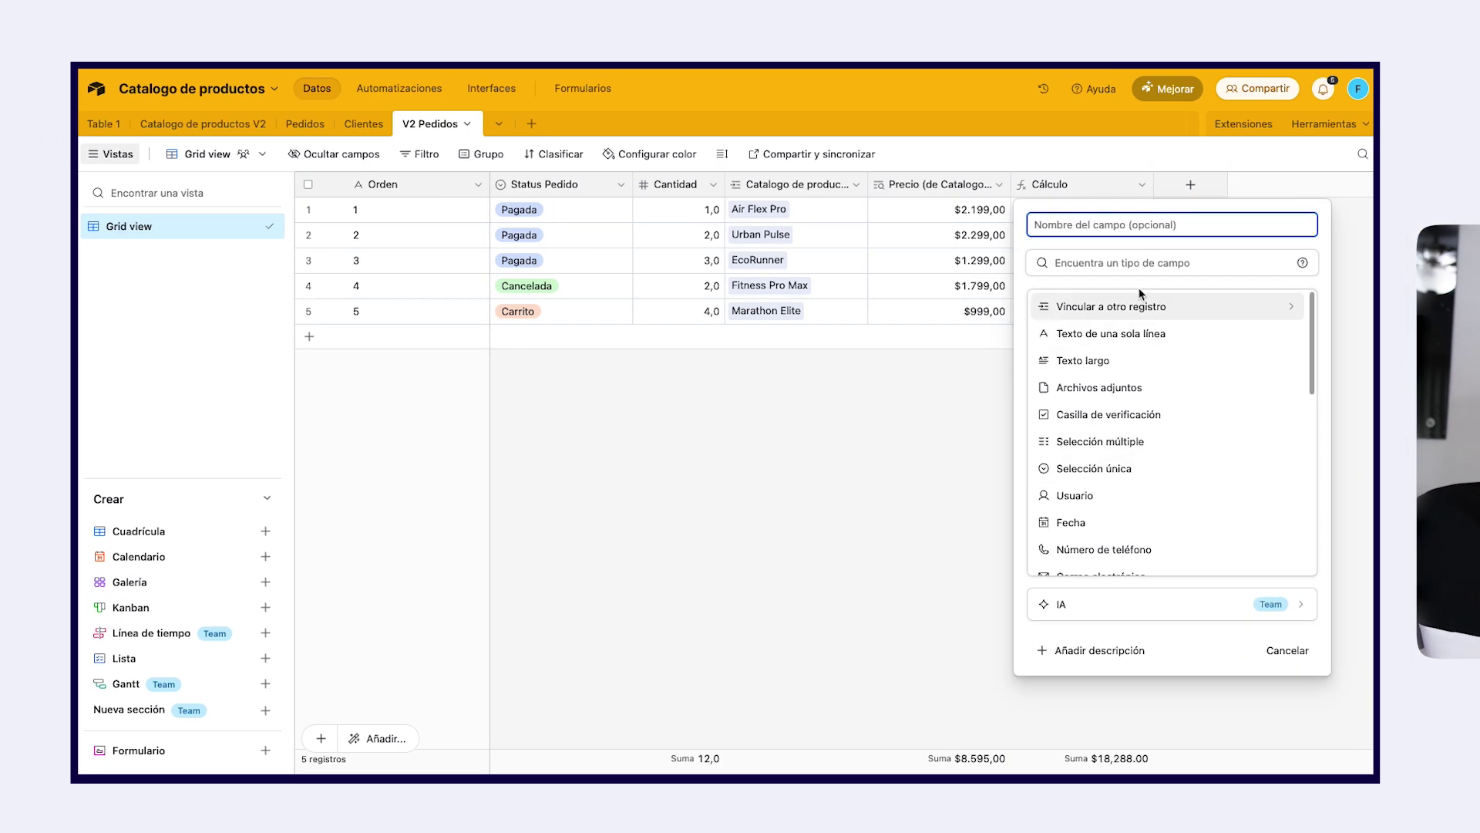
pyautogui.click(1105, 263)
pyautogui.write('fo')
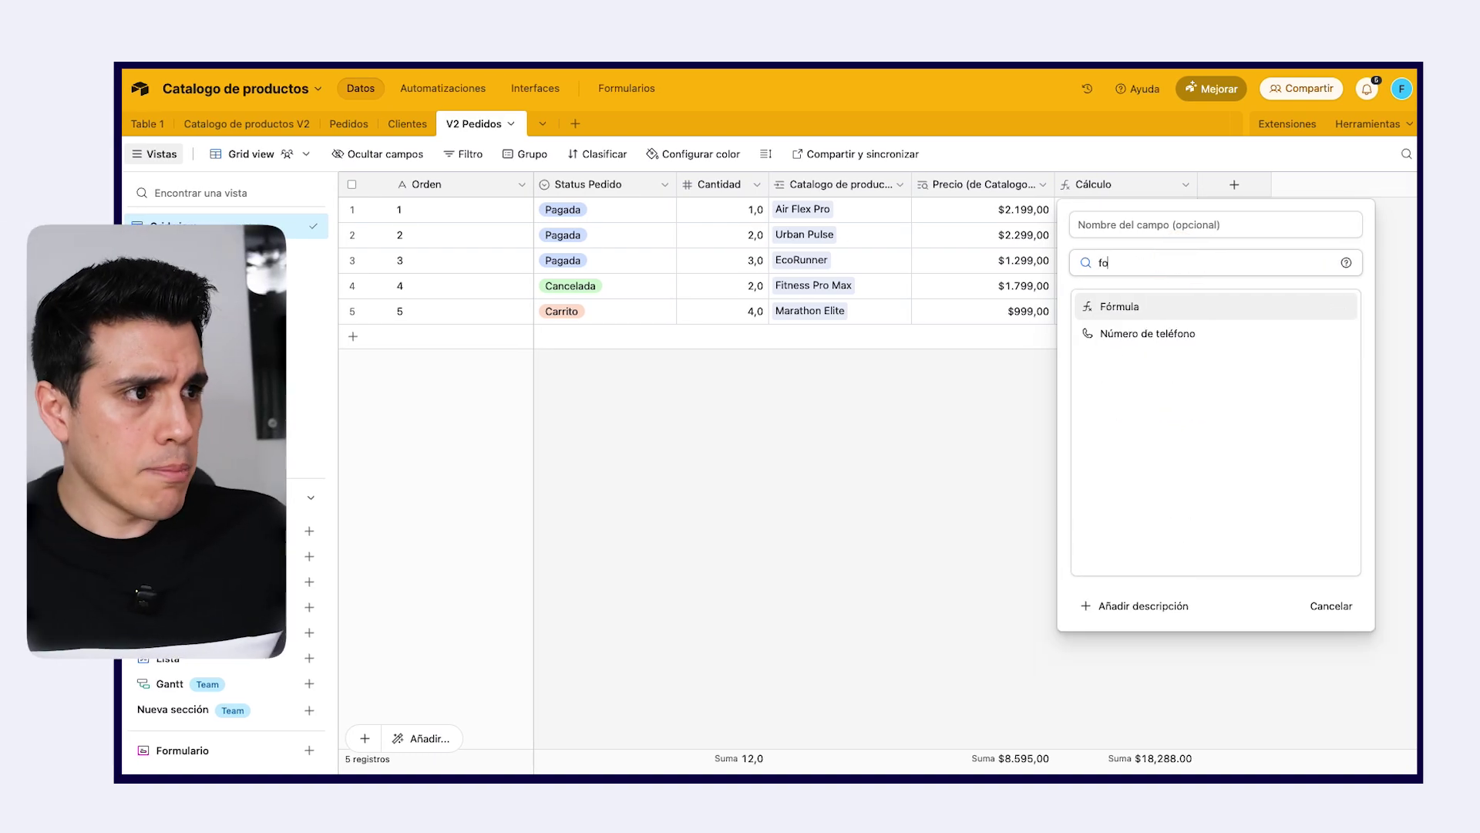
pyautogui.click(1166, 307)
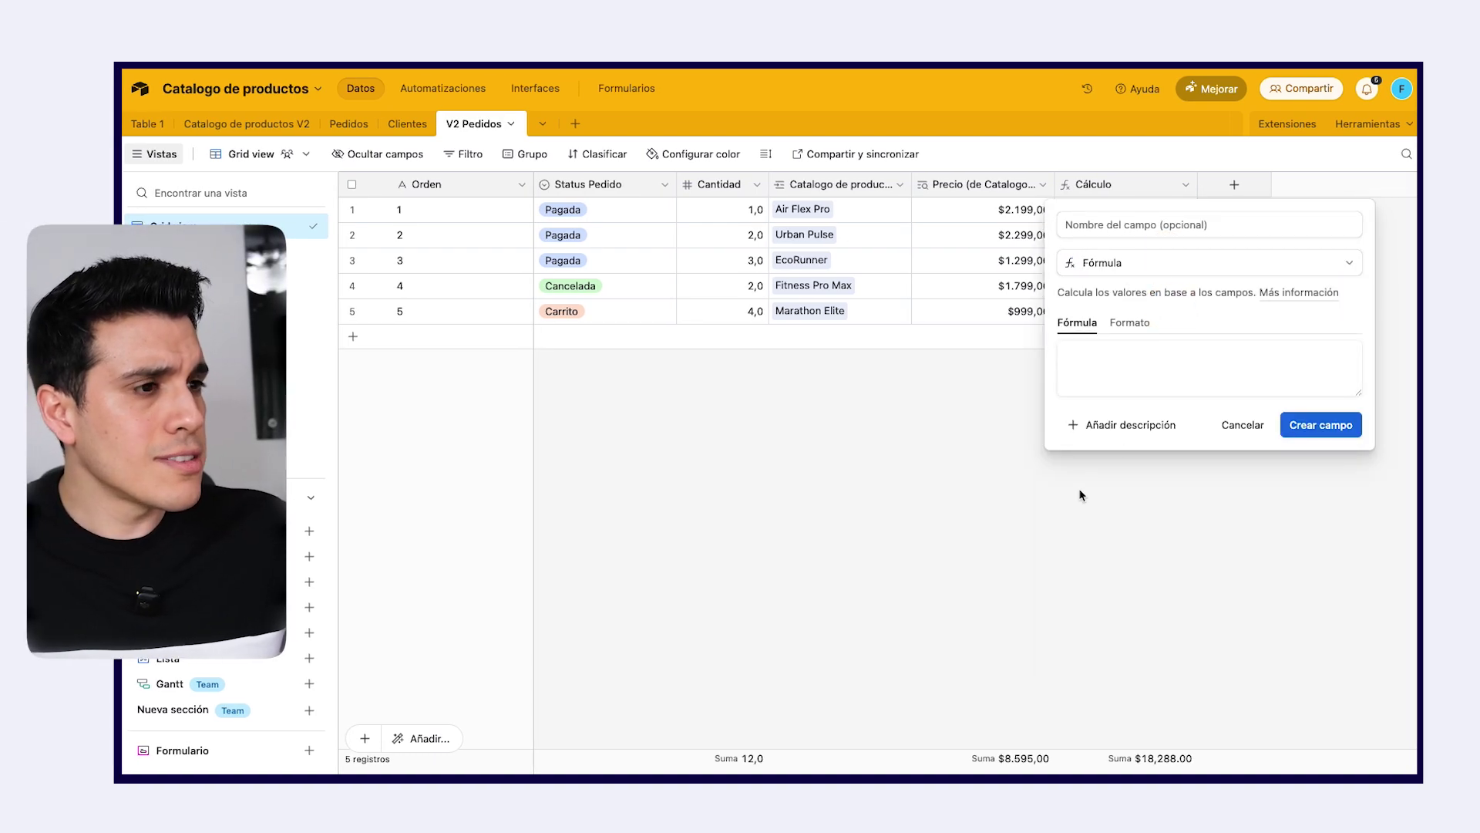
pyautogui.click(1113, 367)
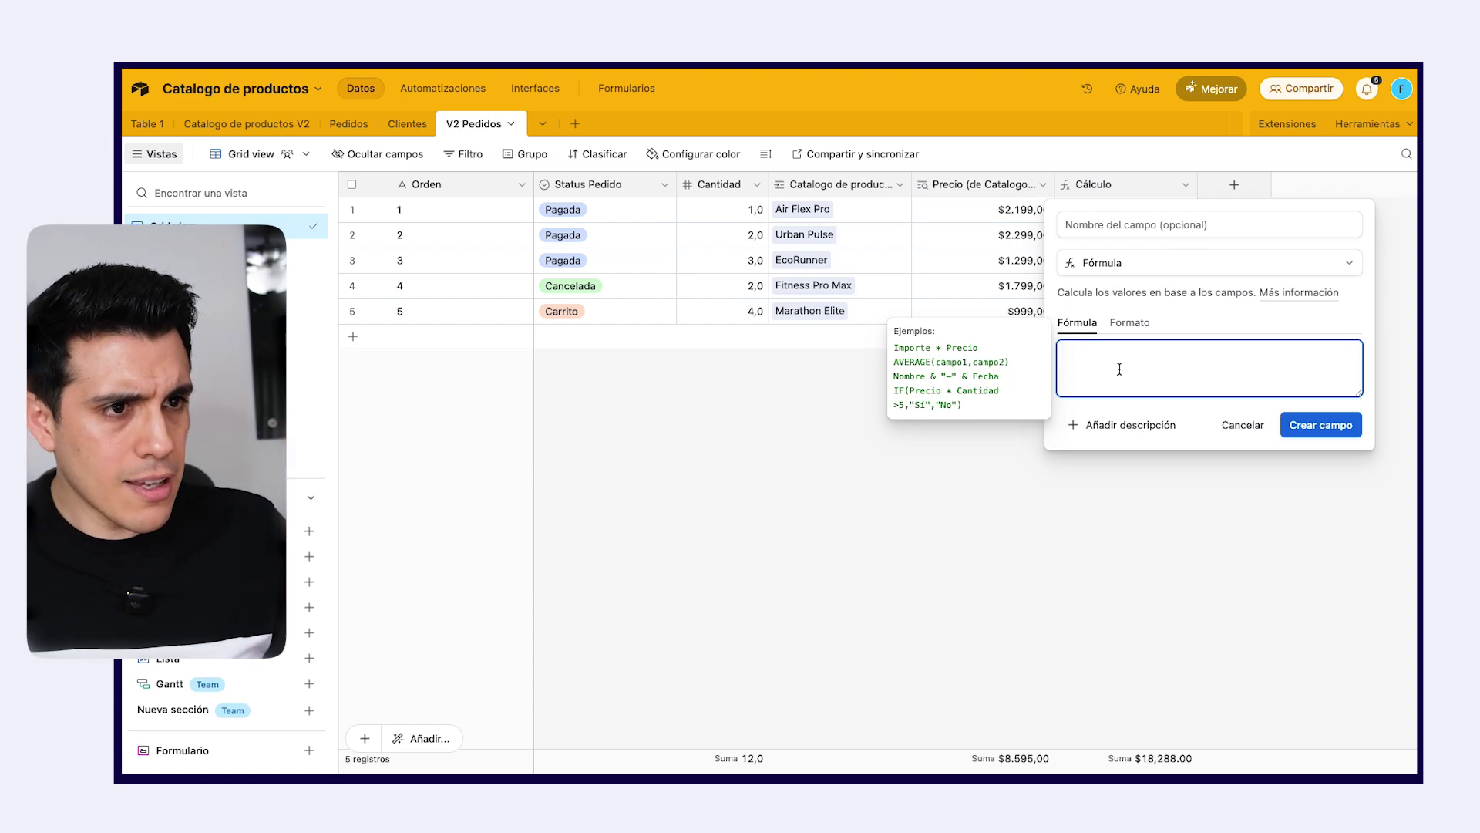
pyautogui.write('if')
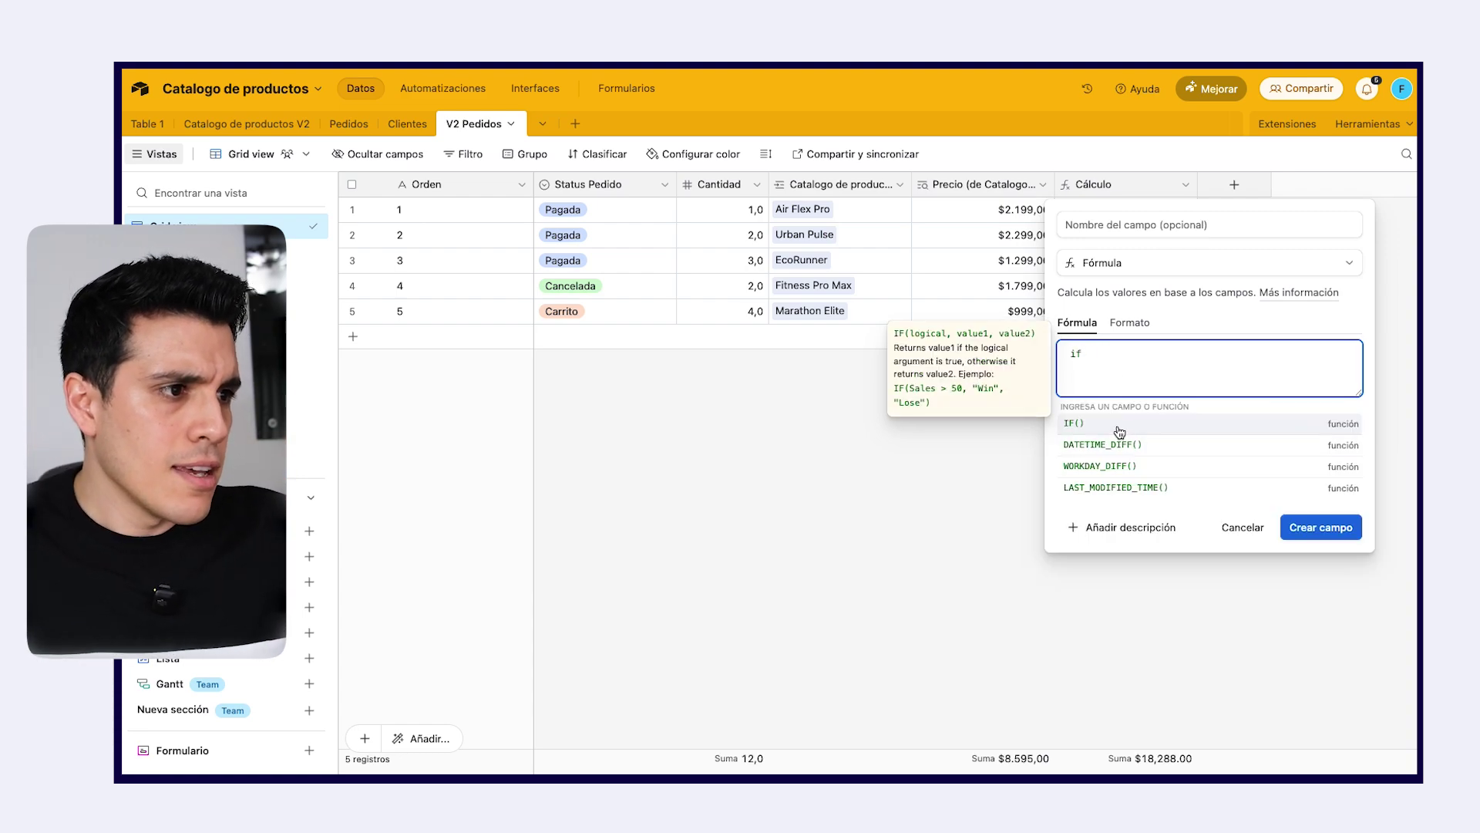
pyautogui.click(1120, 426)
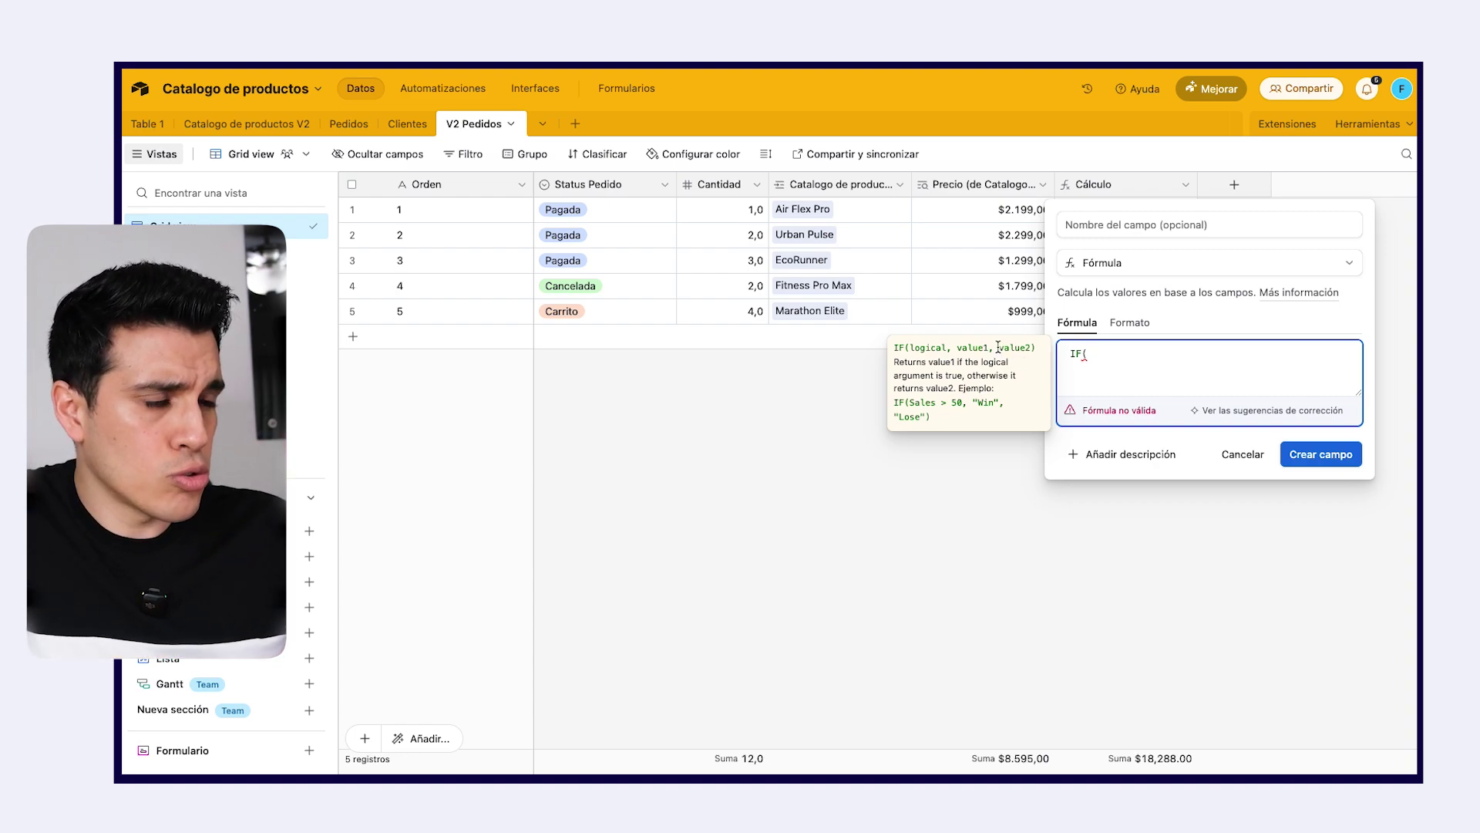
pyautogui.click(1243, 455)
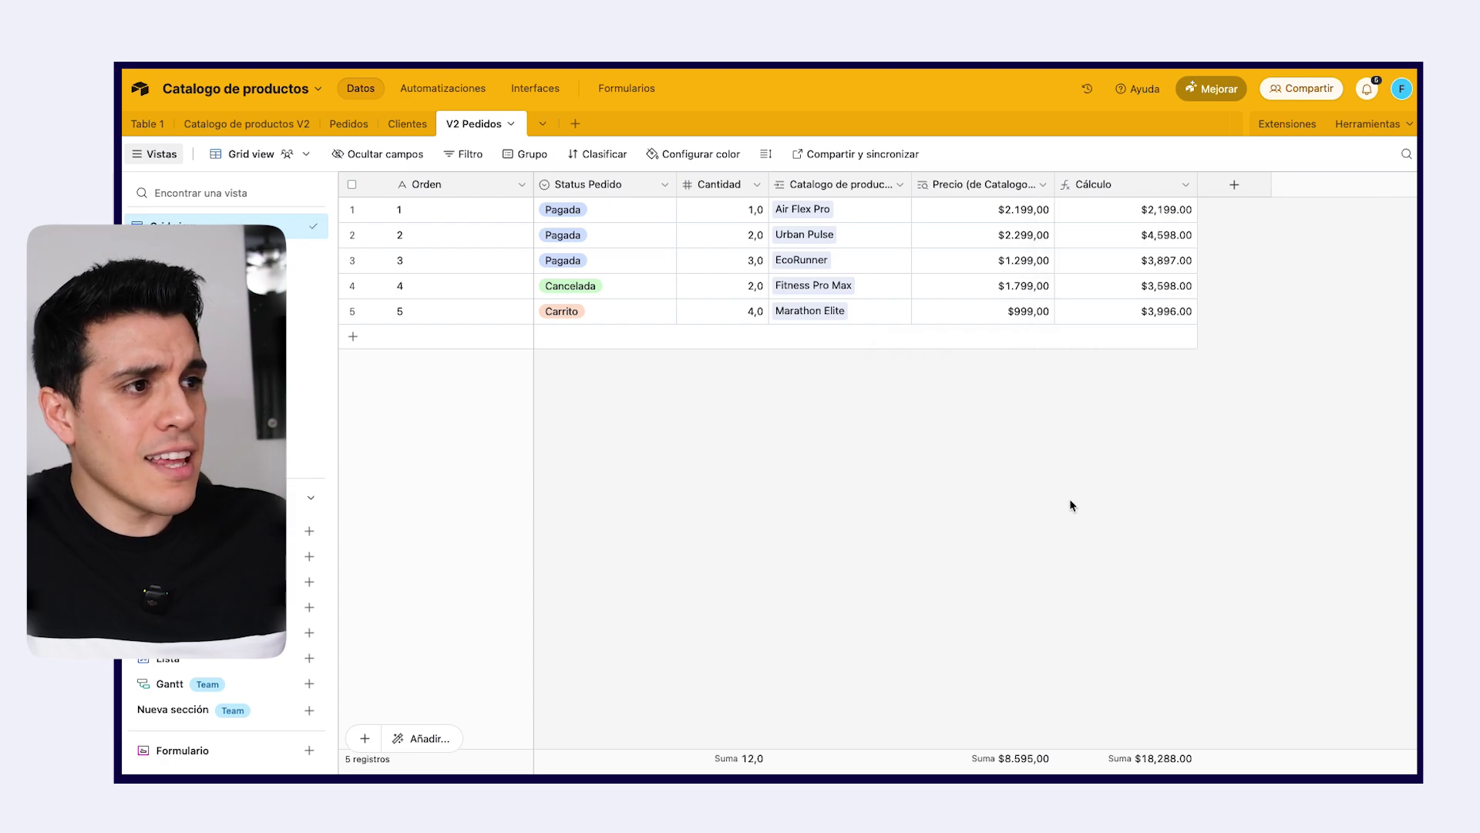
# - Copy the whole formula of the Cálculo field and close the field's settings
pyautogui.doubleClick(1110, 185)
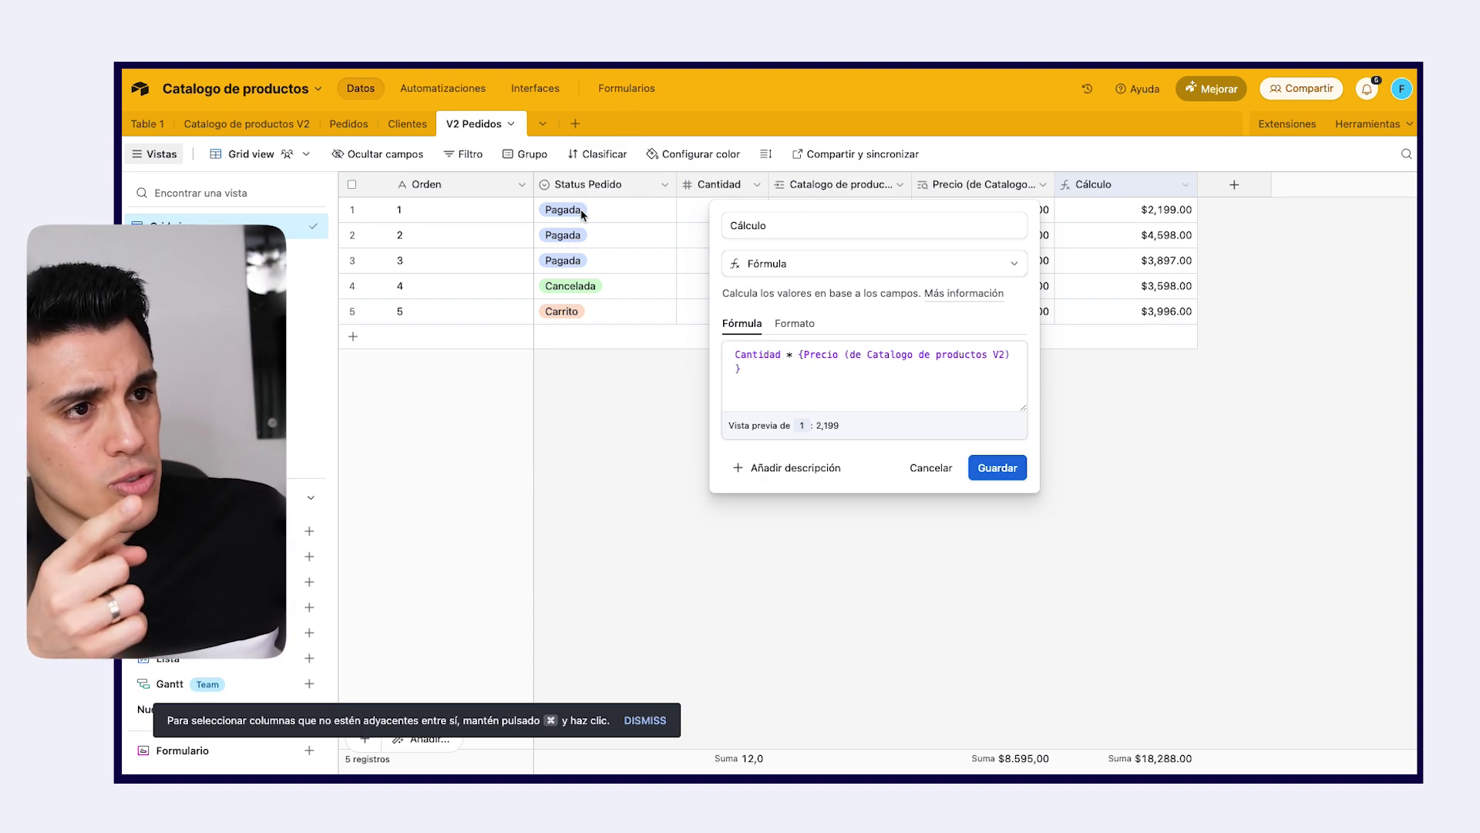
pyautogui.tripleClick(783, 372)
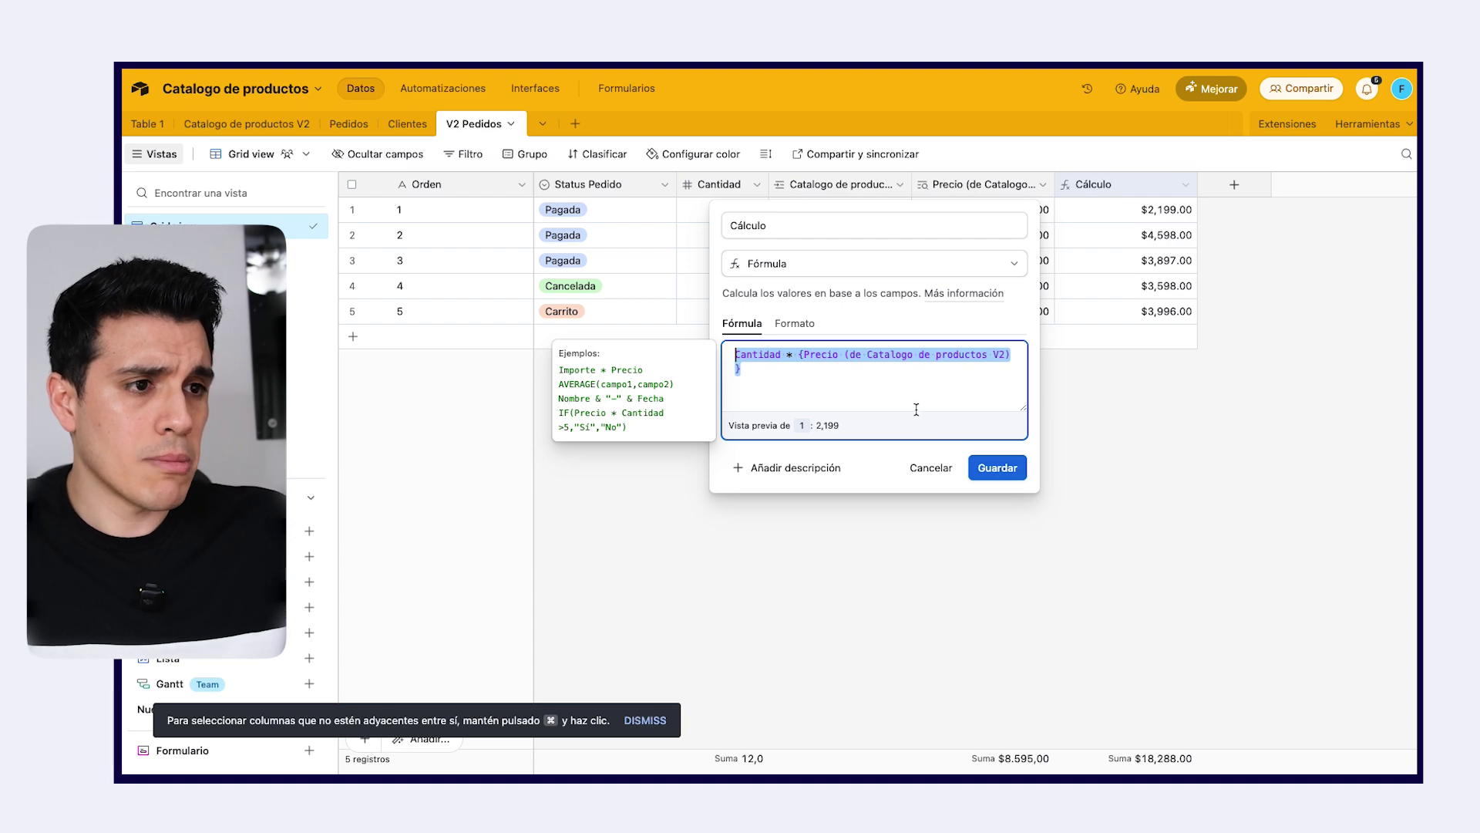
pyautogui.click(998, 468)
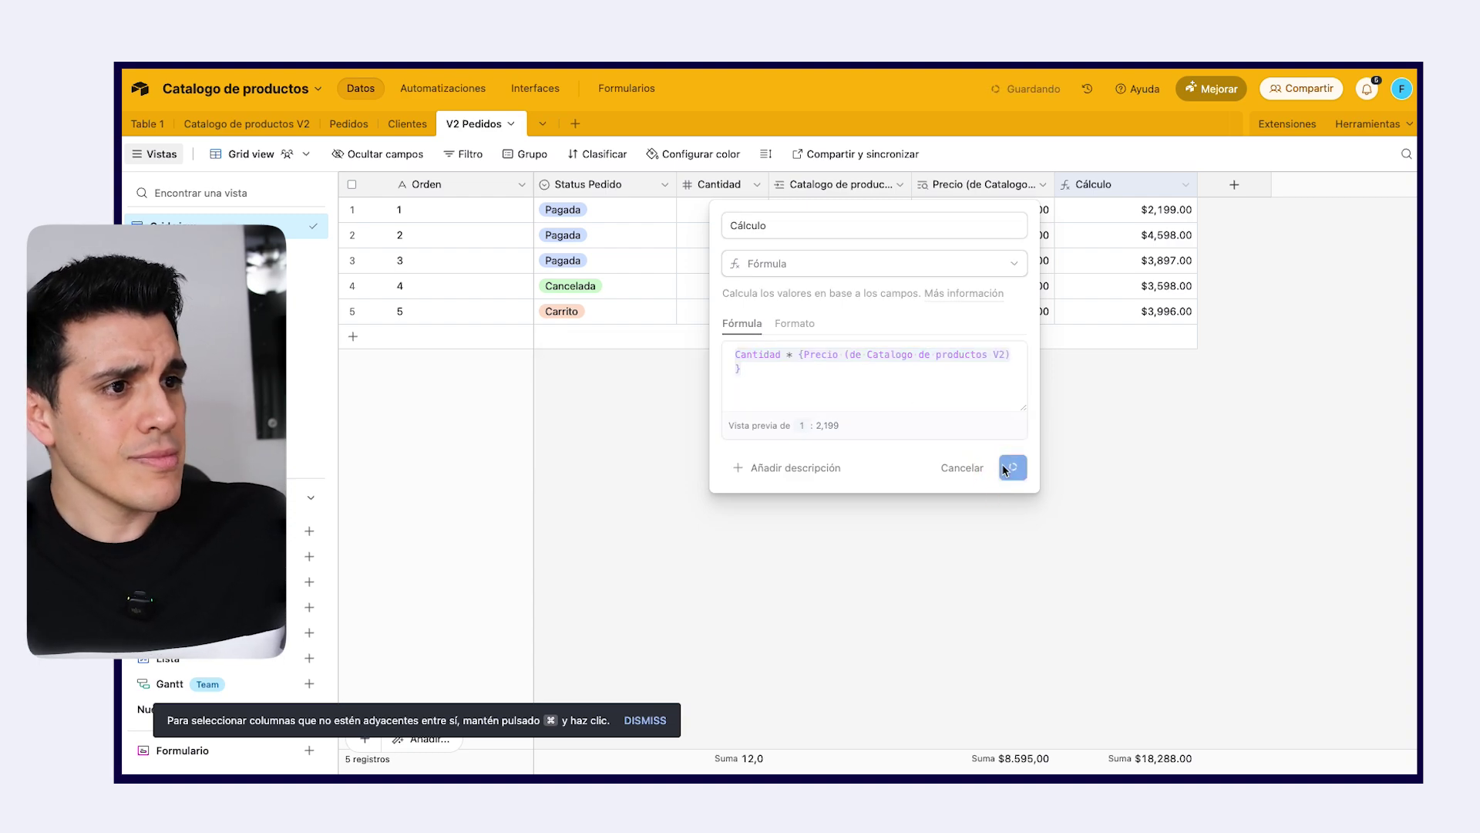
# - Add a new unnamed field of type Fórmula to the V2 Pedidos table
pyautogui.click(1231, 185)
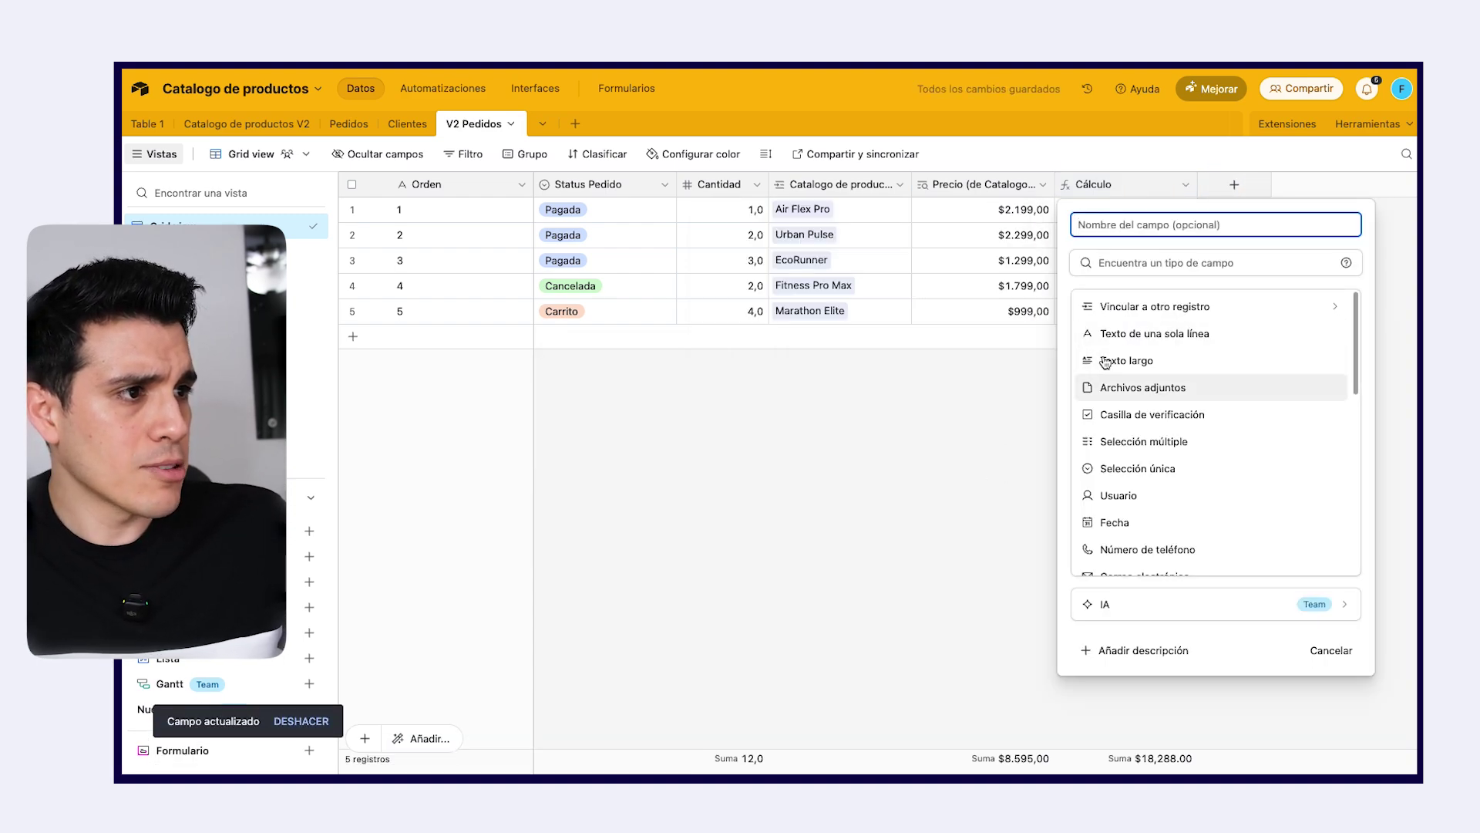
pyautogui.click(1138, 271)
pyautogui.write('f')
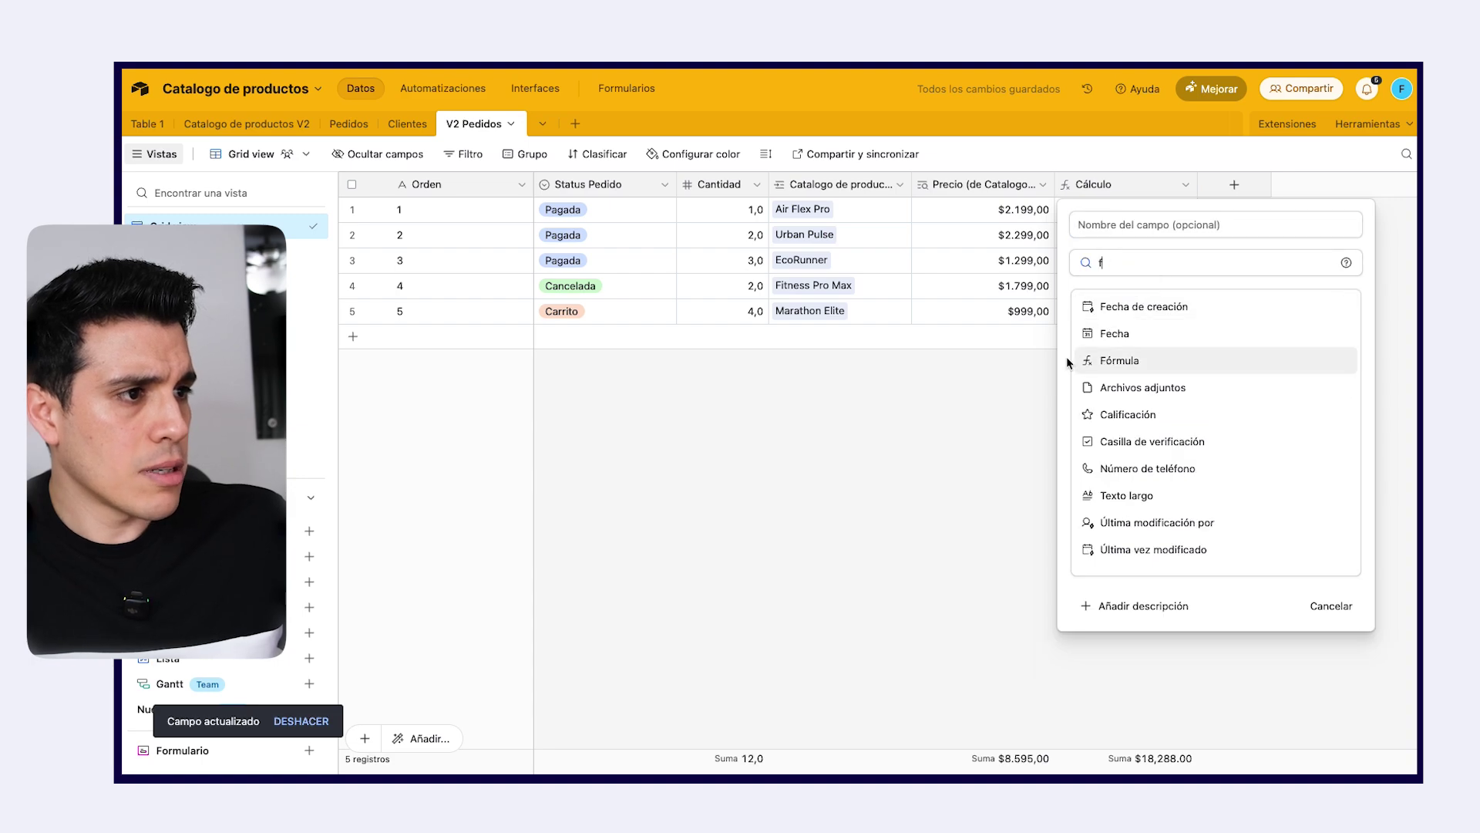
pyautogui.click(1140, 363)
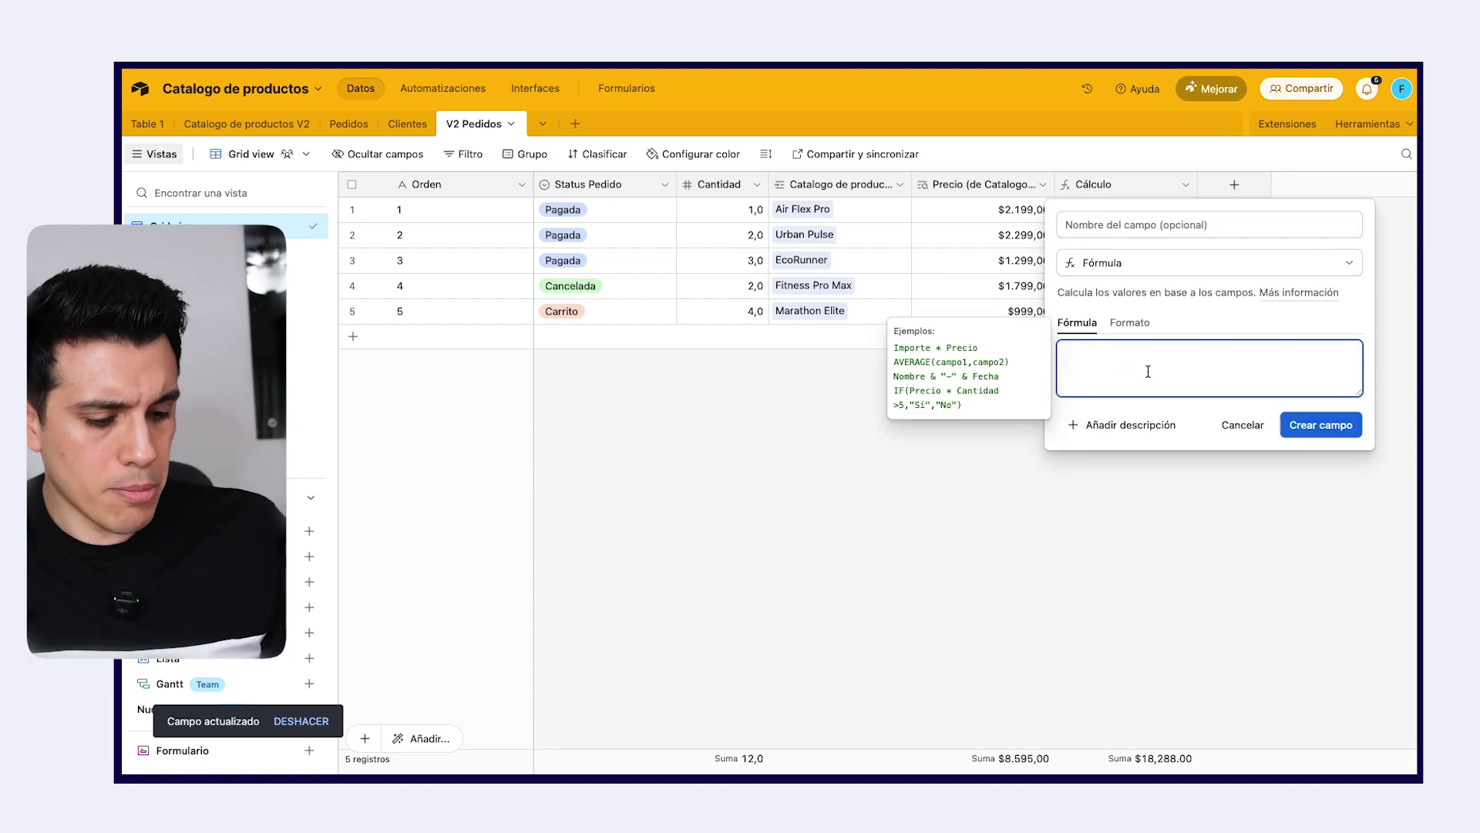
# - Begin the new field's formula with an IF function whose condition is {Status Pedido}='Pagada'
pyautogui.write('if')
pyautogui.click(1137, 424)
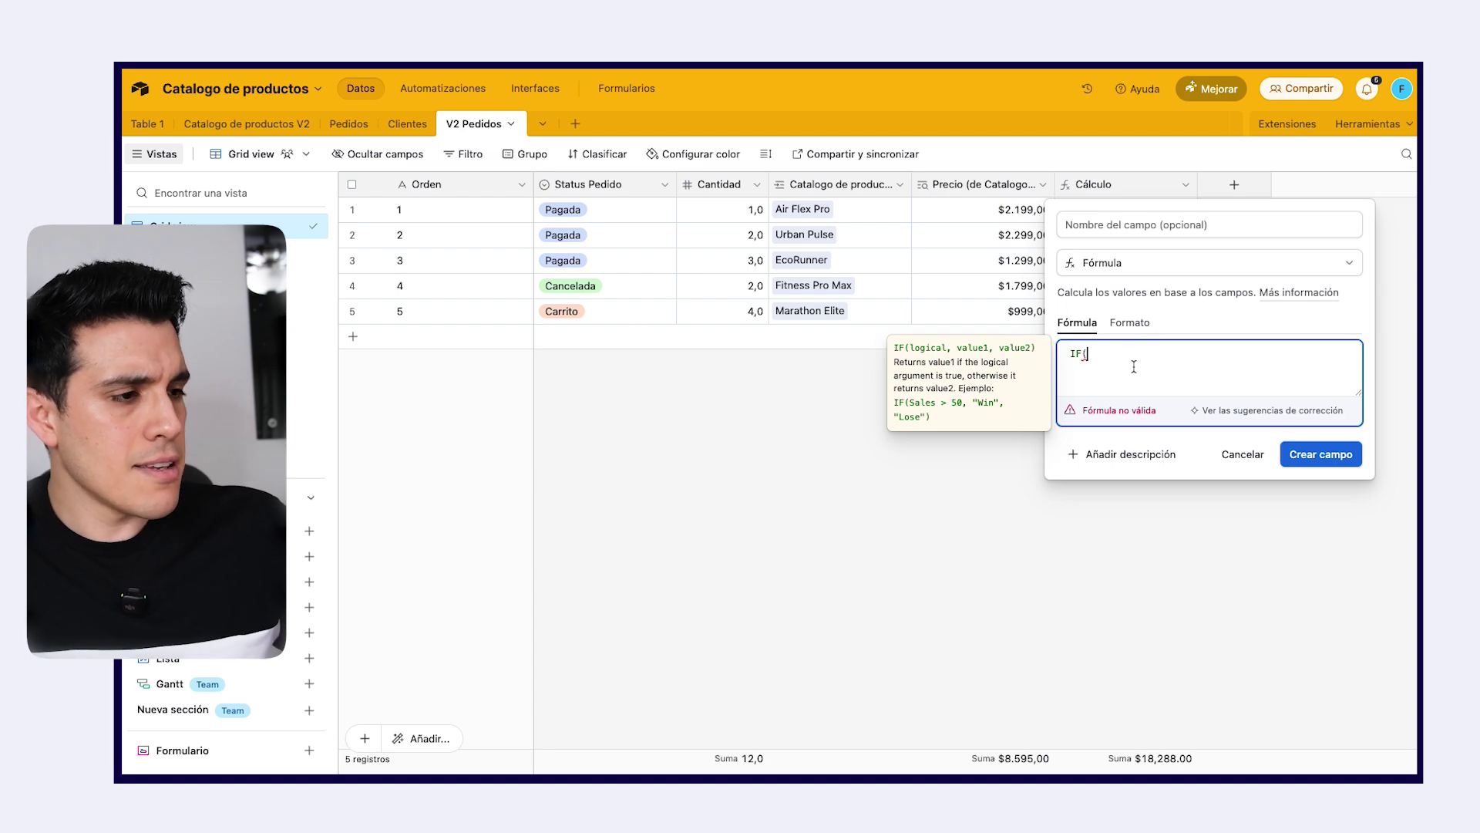
pyautogui.write('st')
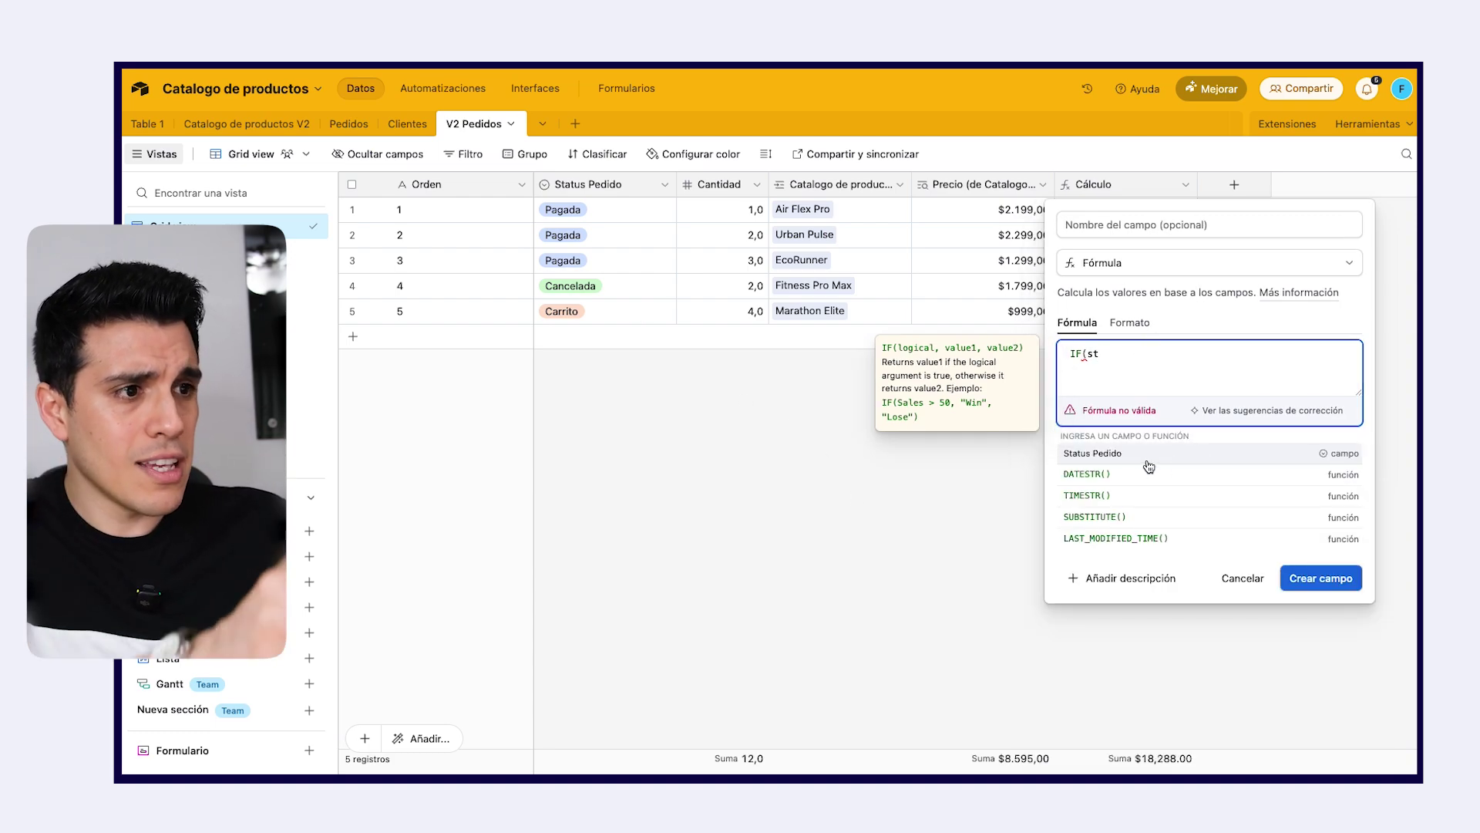
pyautogui.click(1148, 461)
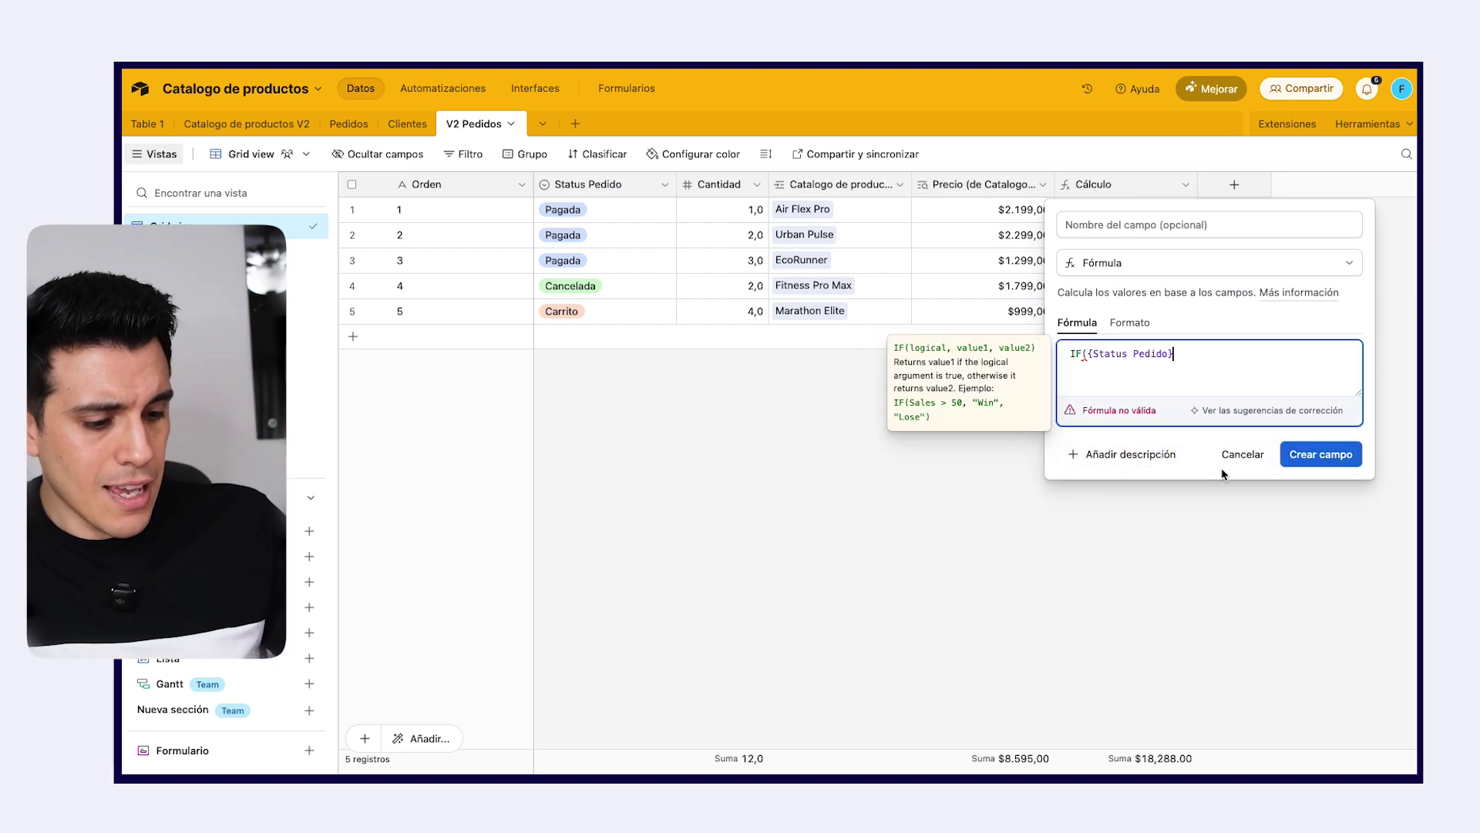
pyautogui.write('=')
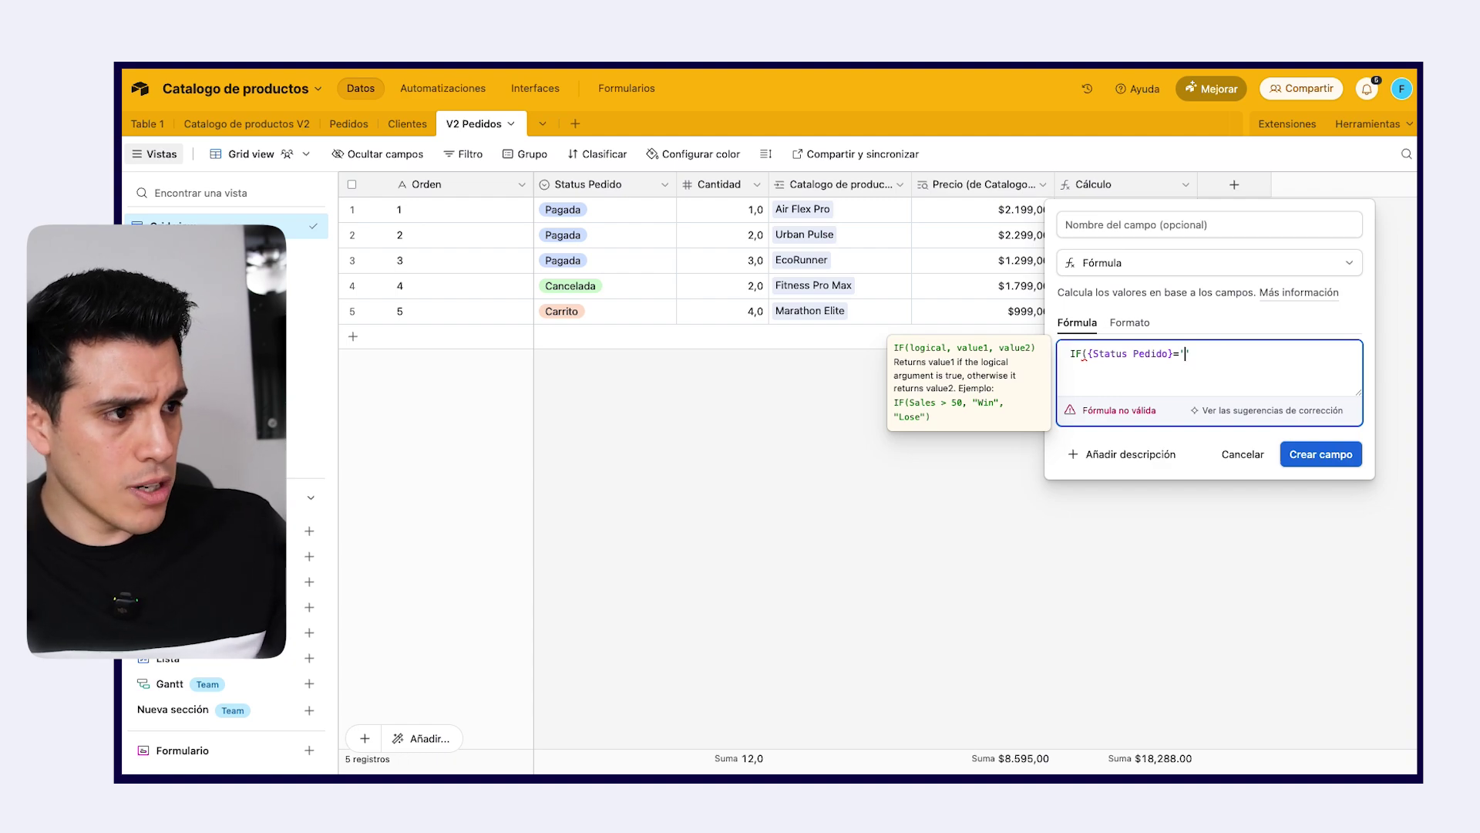
pyautogui.write("'Pagada'")
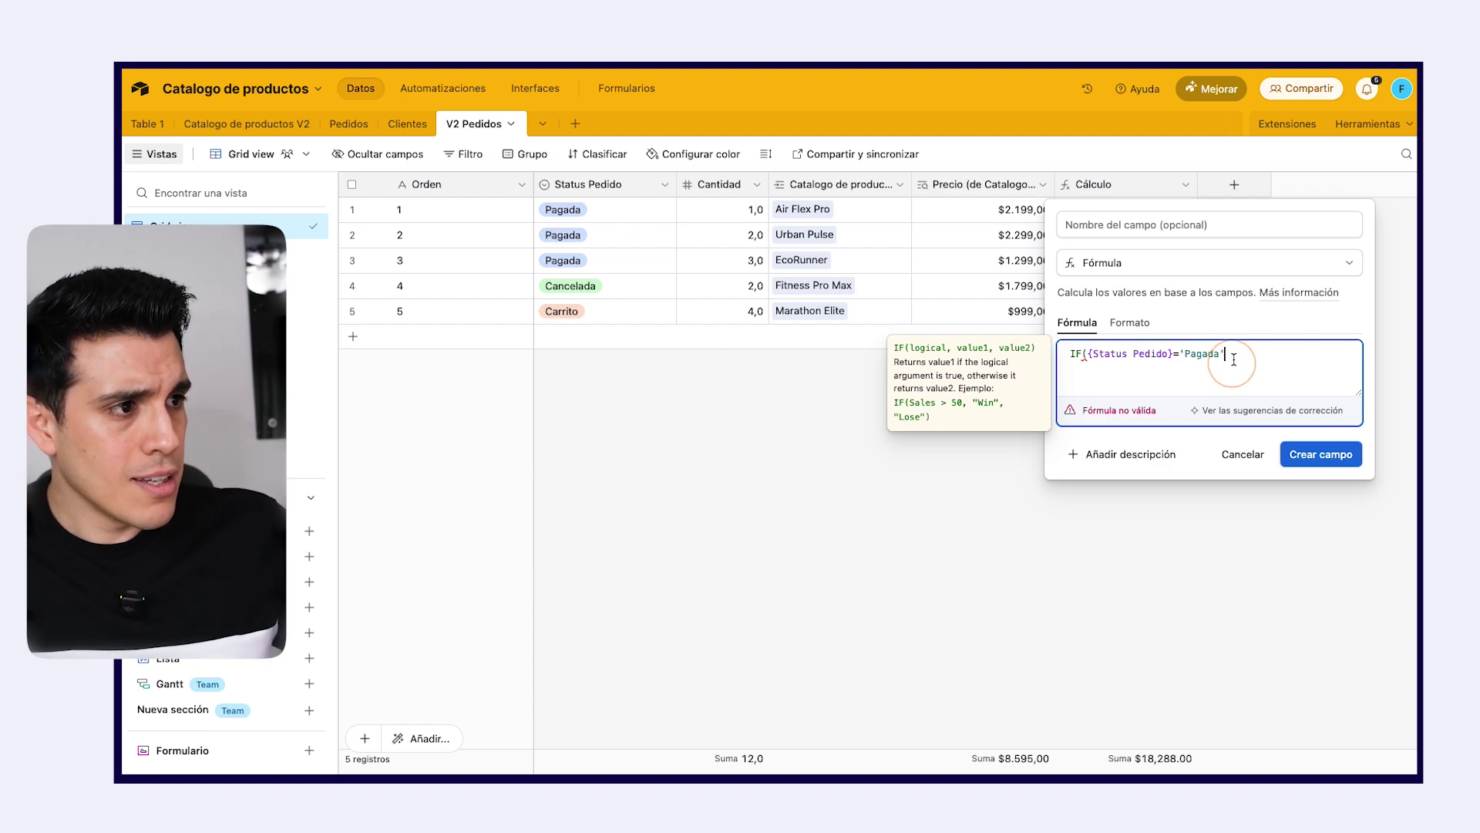
# - Complete the IF with Cantidad * {Precio (de Catalogo de productos V2)} as value when true and 0 otherwise, and create the field
pyautogui.write(', ')
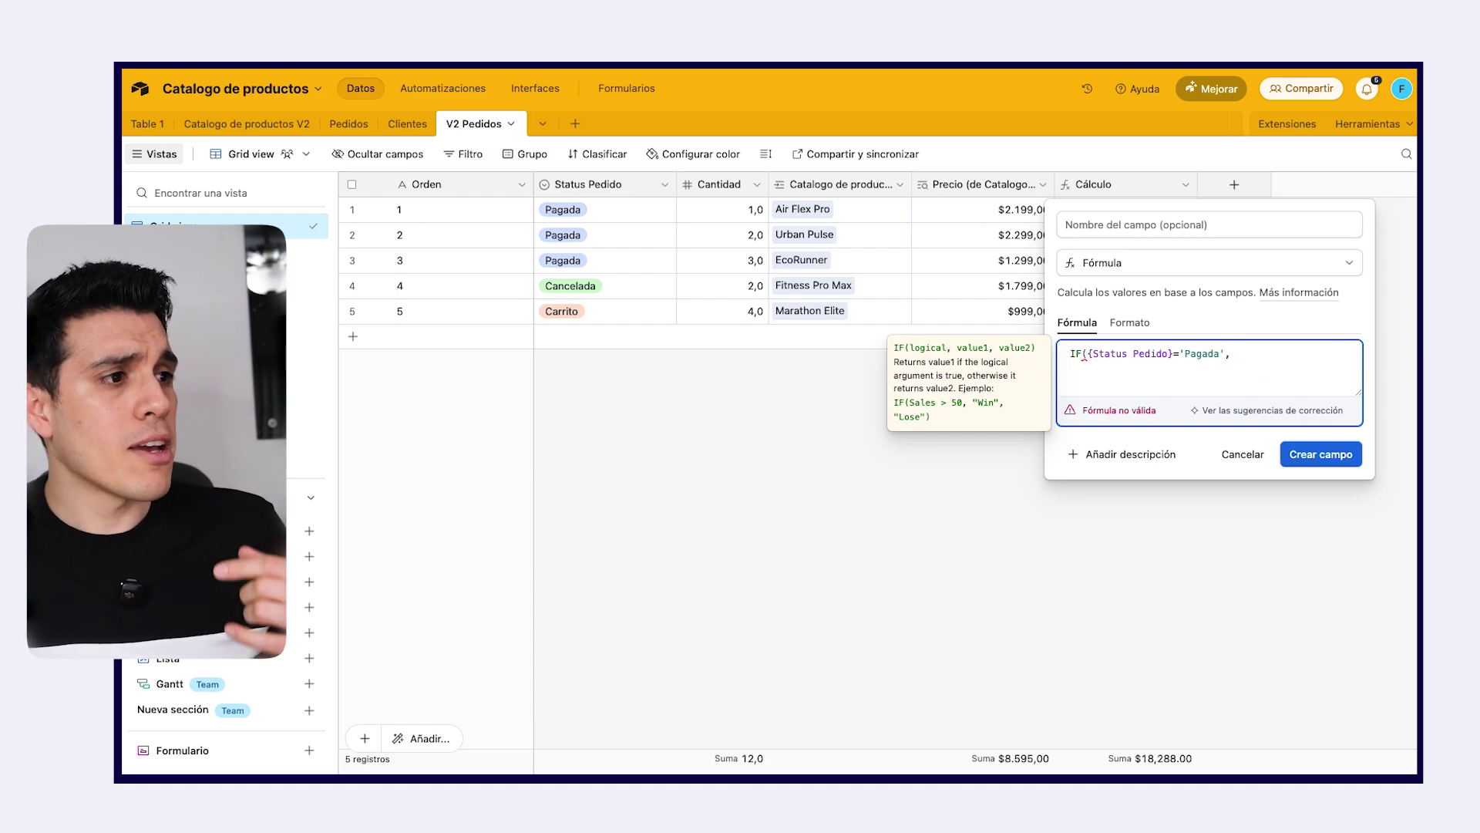
pyautogui.write('Cantidad * {Precio (de Catalogo de productos V2)},')
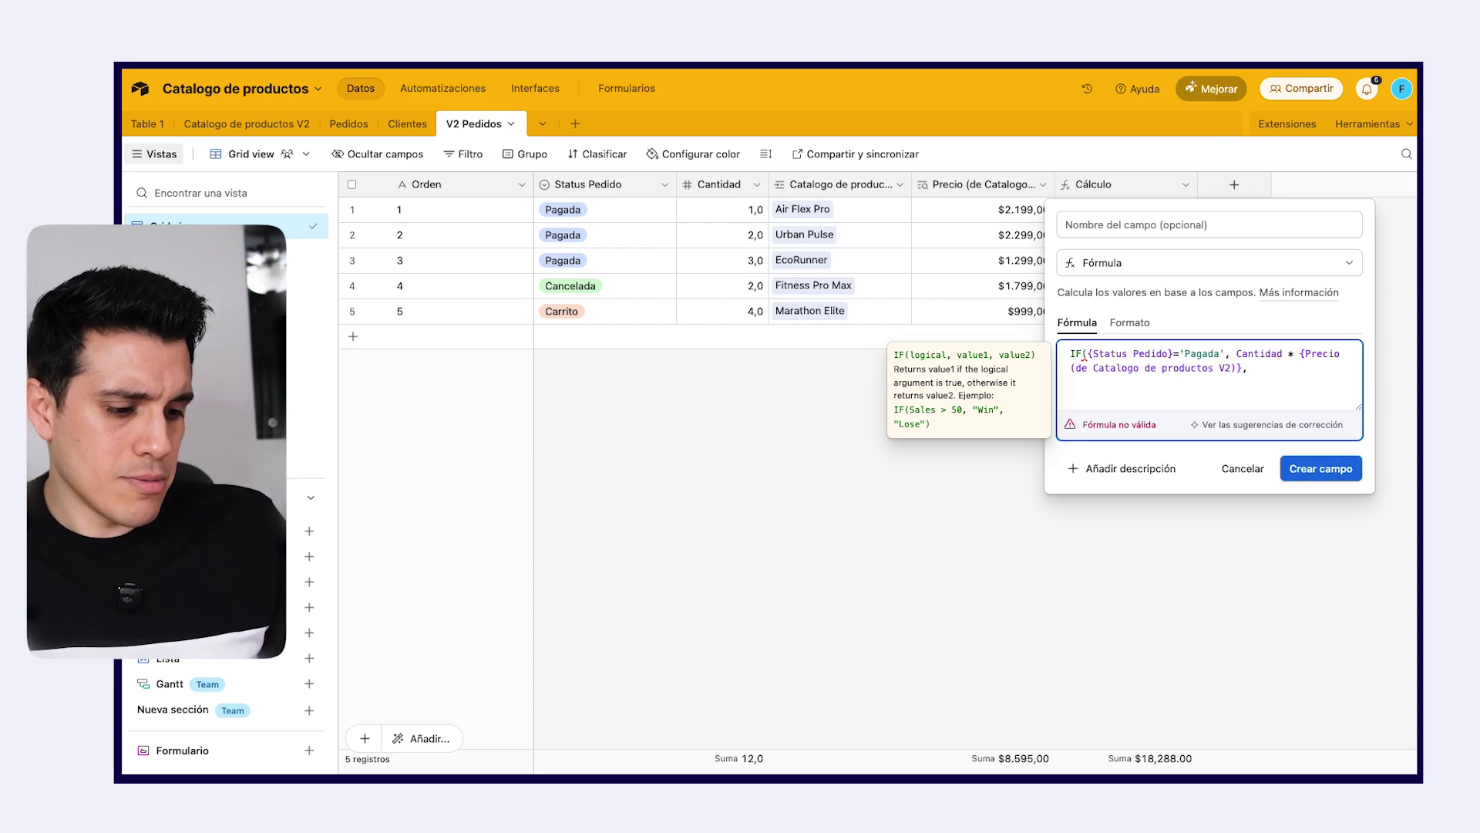
pyautogui.write(')')
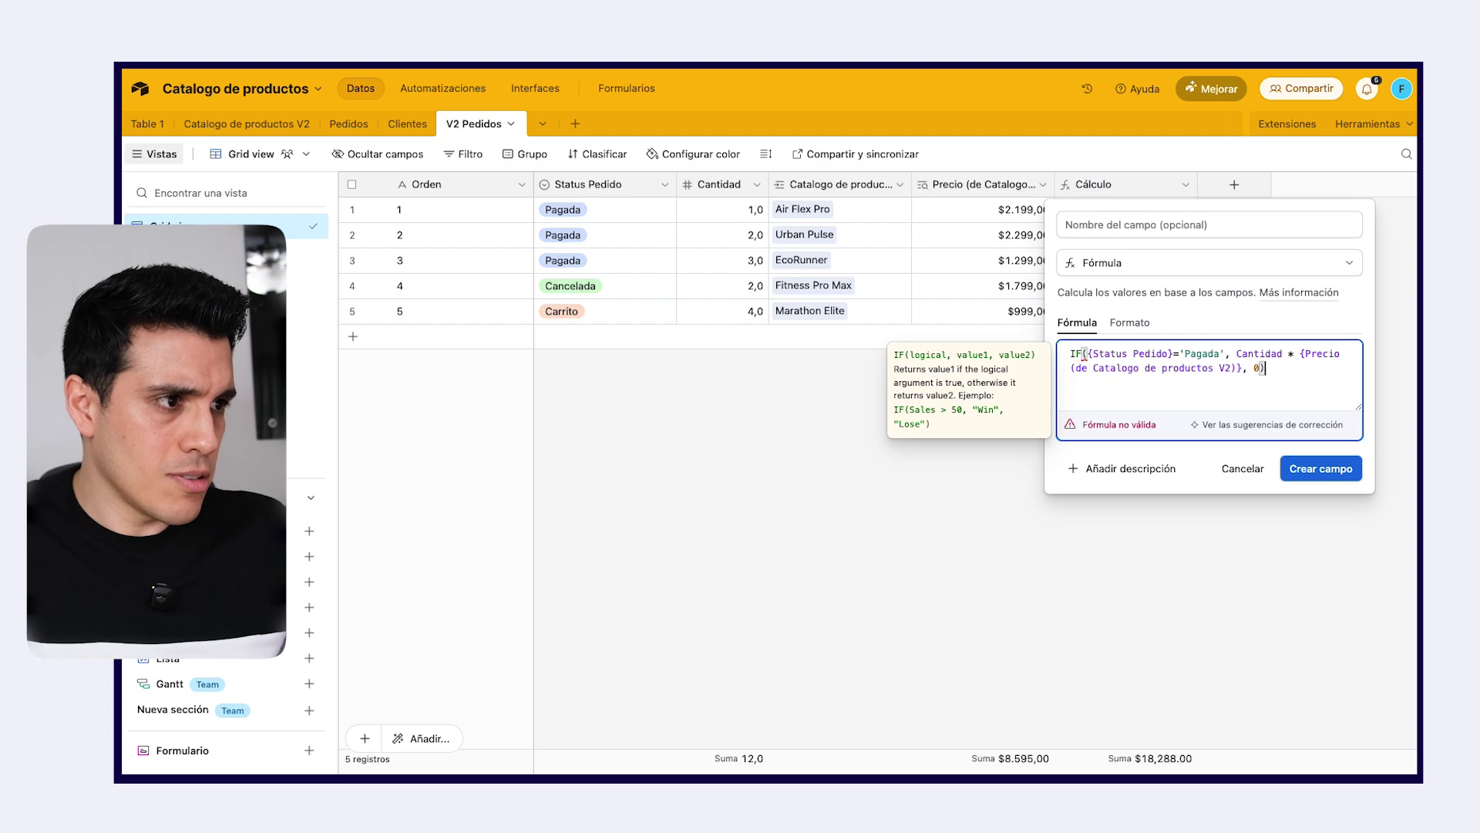
pyautogui.click(1331, 469)
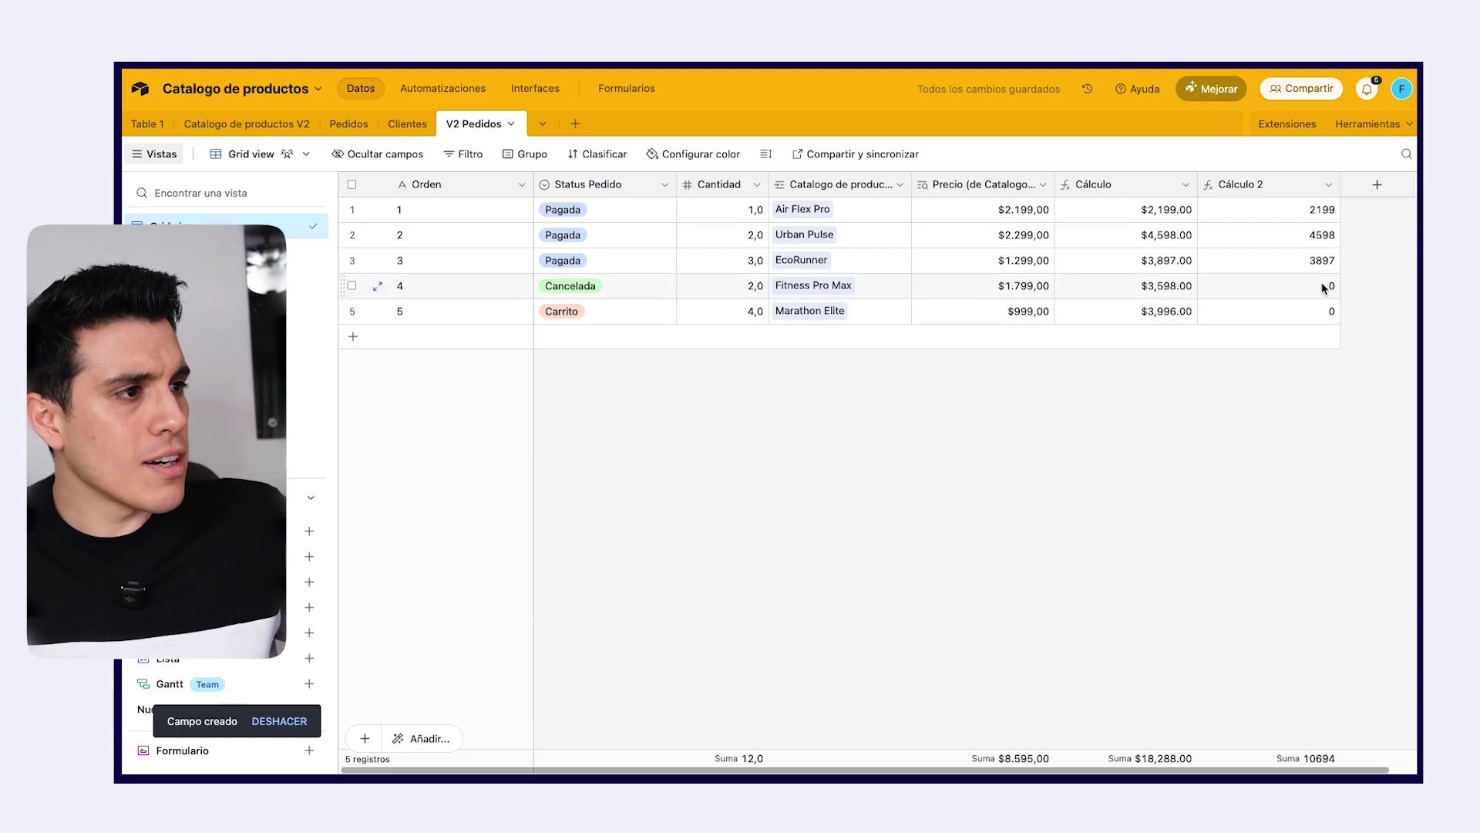
# - Set the Cálculo 2 field's format to Moneda and save the field
pyautogui.click(1328, 185)
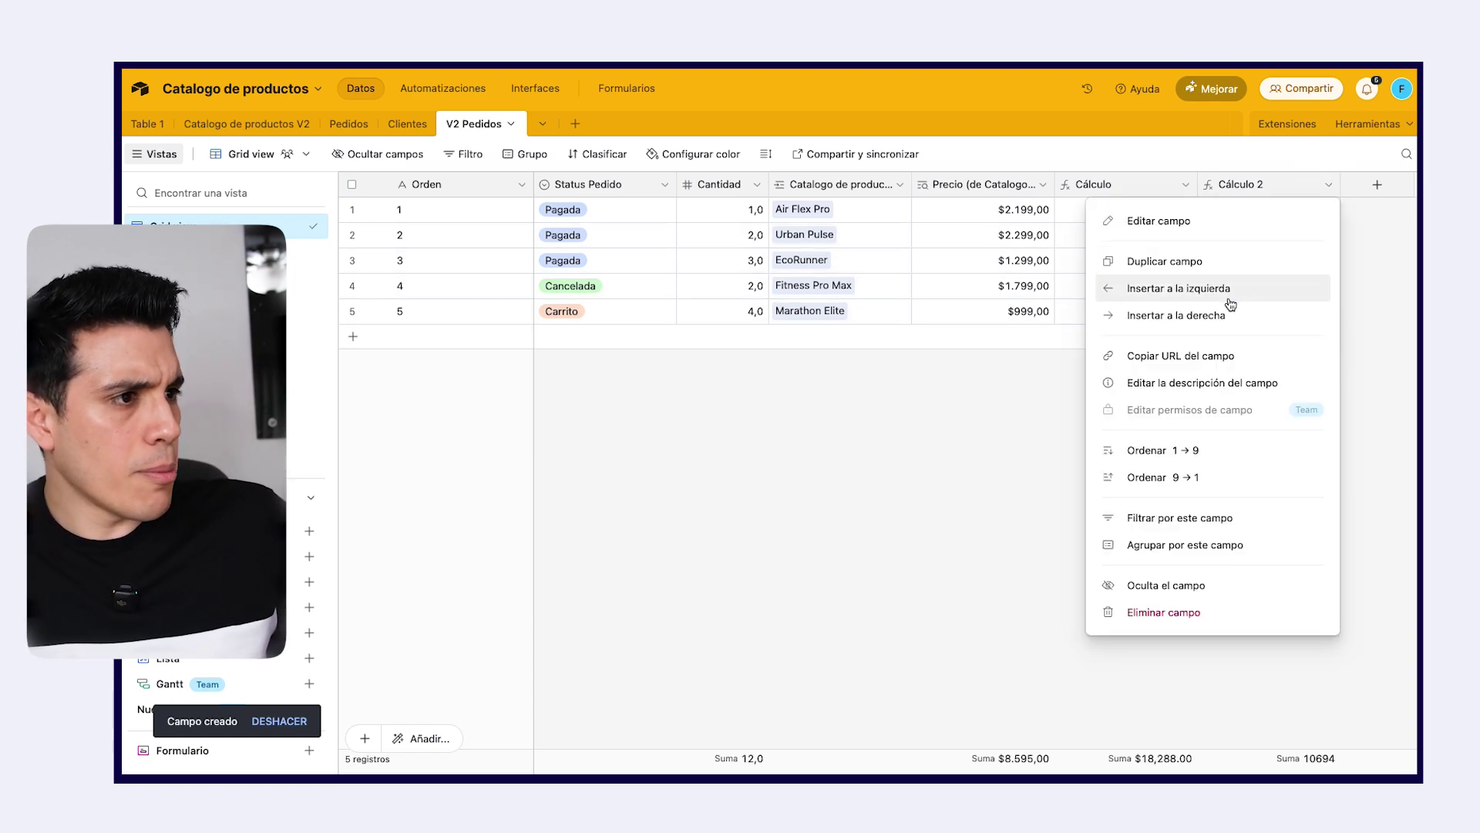
pyautogui.click(1213, 221)
pyautogui.click(794, 323)
pyautogui.click(852, 380)
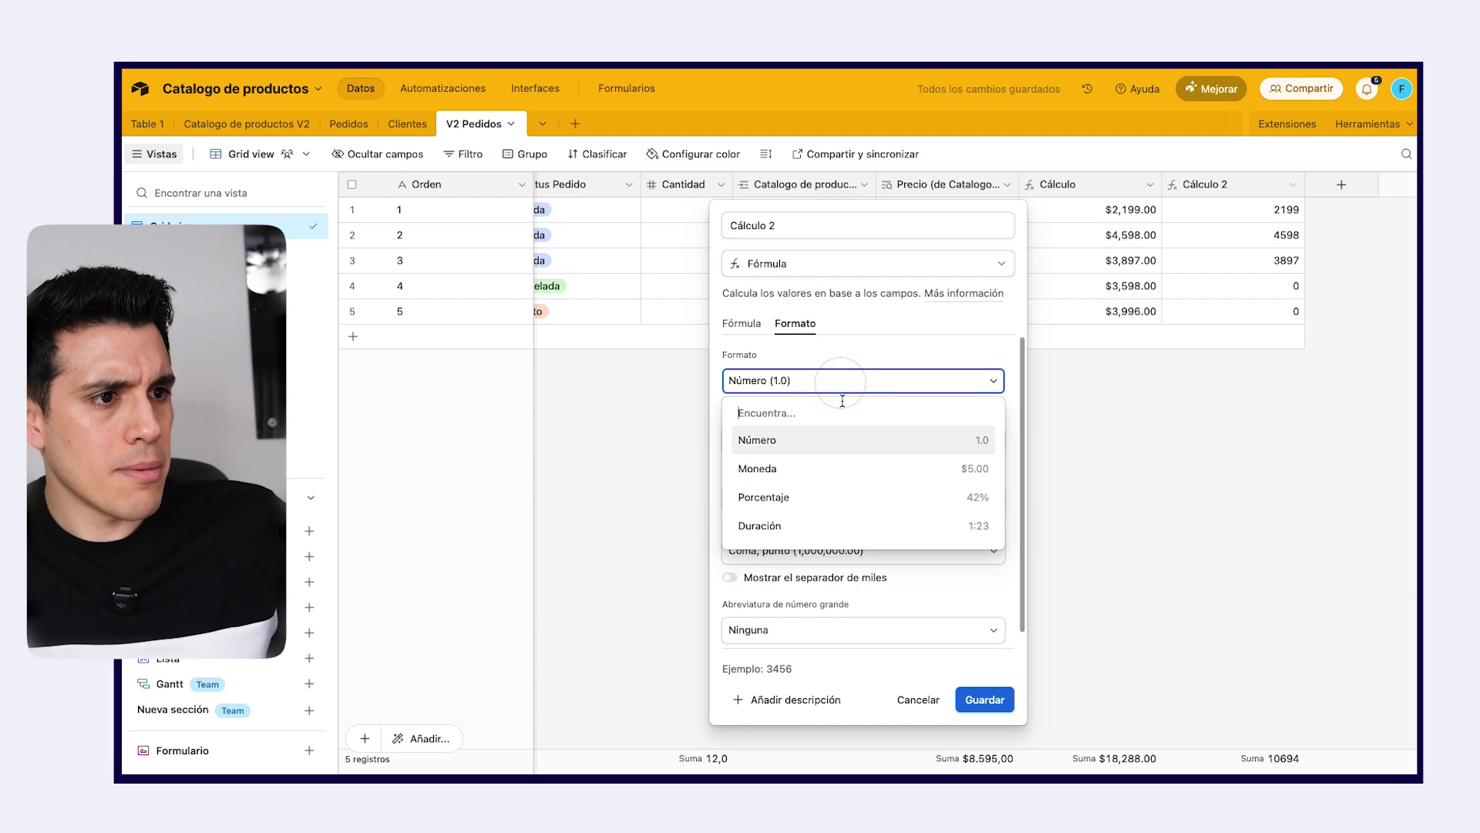
pyautogui.click(838, 479)
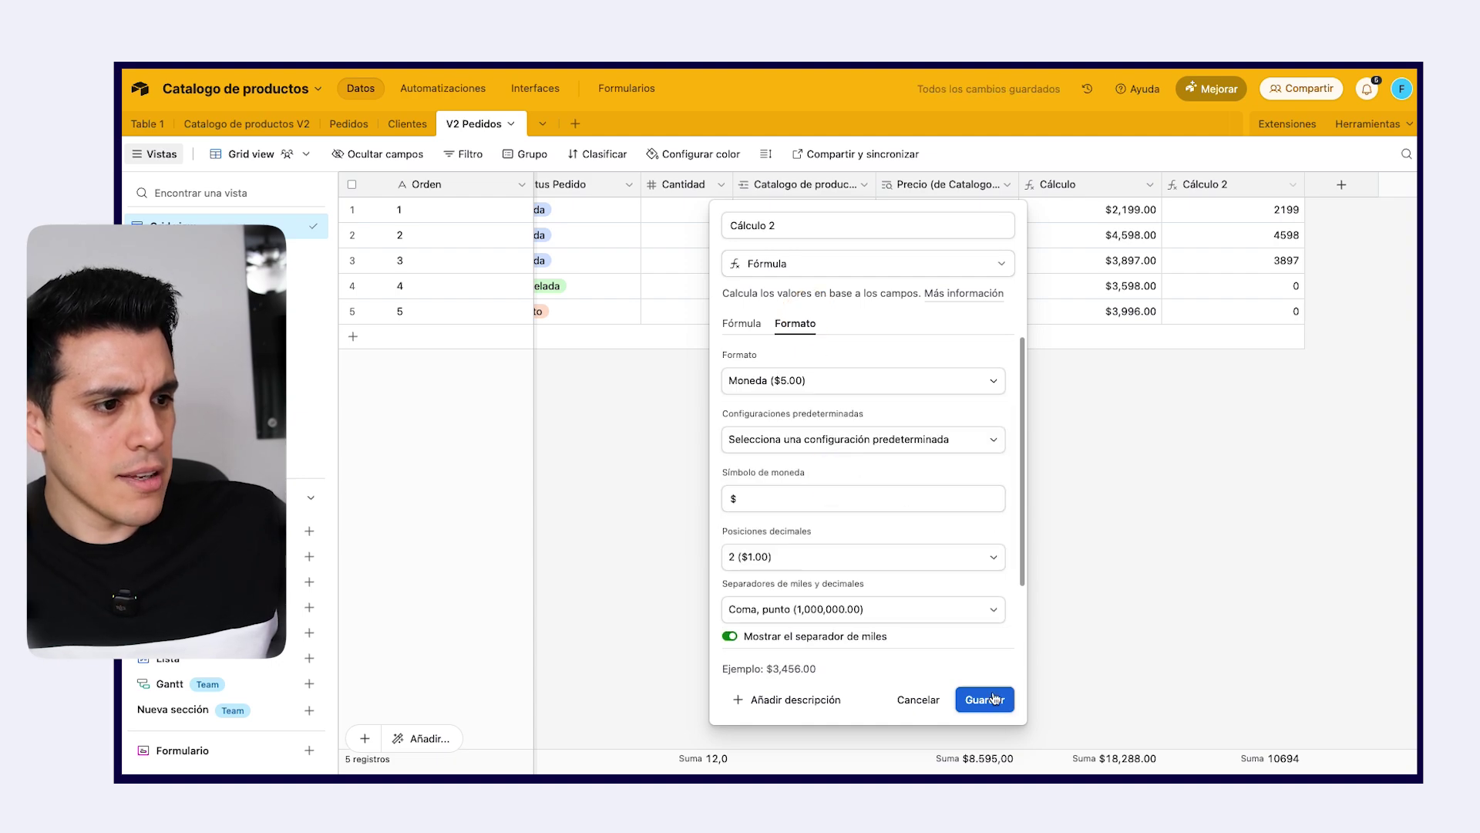
pyautogui.click(991, 700)
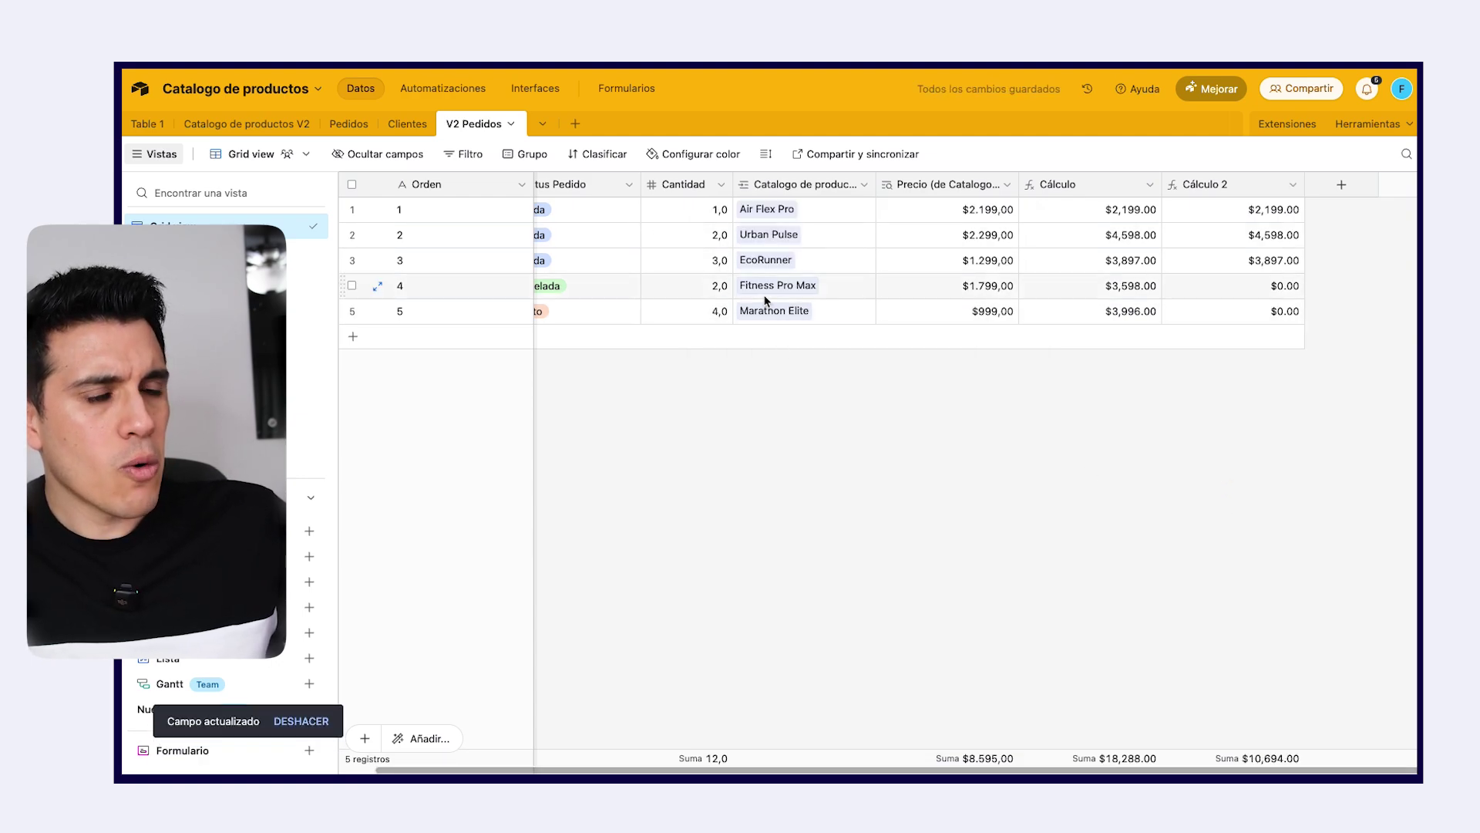
# - Replace the 0 in the Cálculo 2 formula with BLANK() and save the field
pyautogui.hscroll(-2, 925, 396)
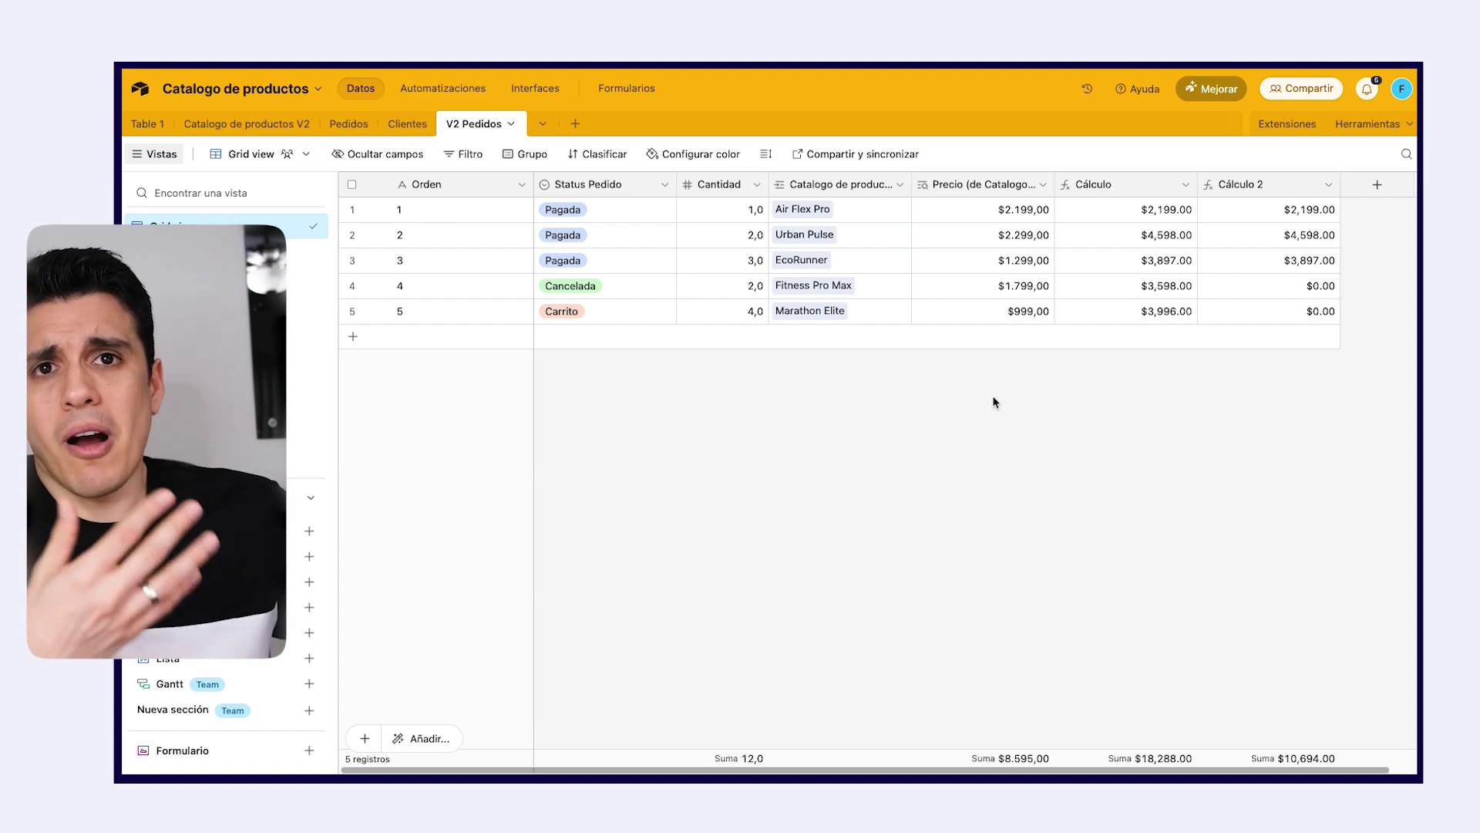
pyautogui.click(1297, 185)
pyautogui.doubleClick(1296, 185)
pyautogui.click(925, 368)
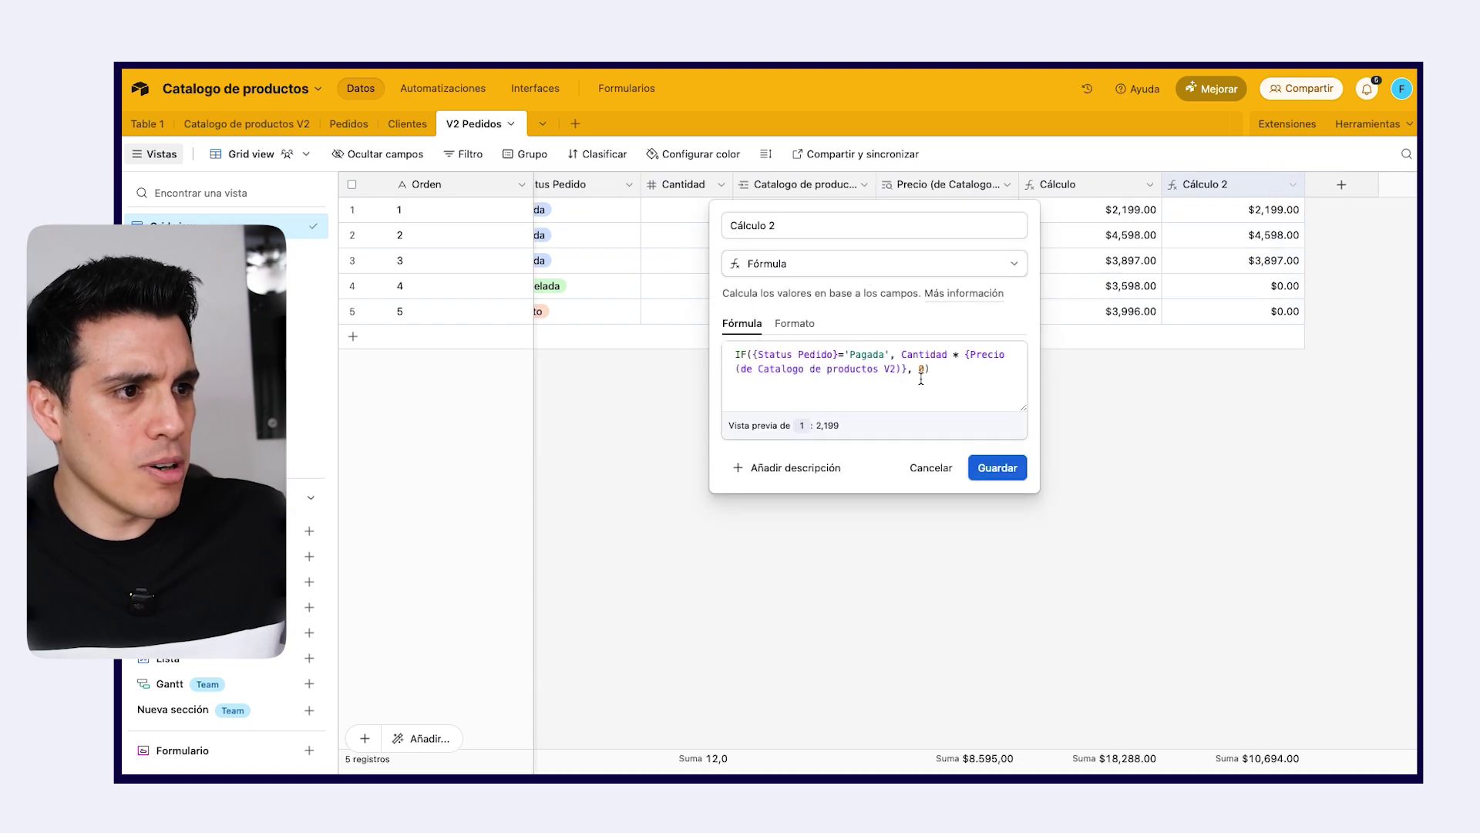
pyautogui.press('BackSpace')
pyautogui.write('blank')
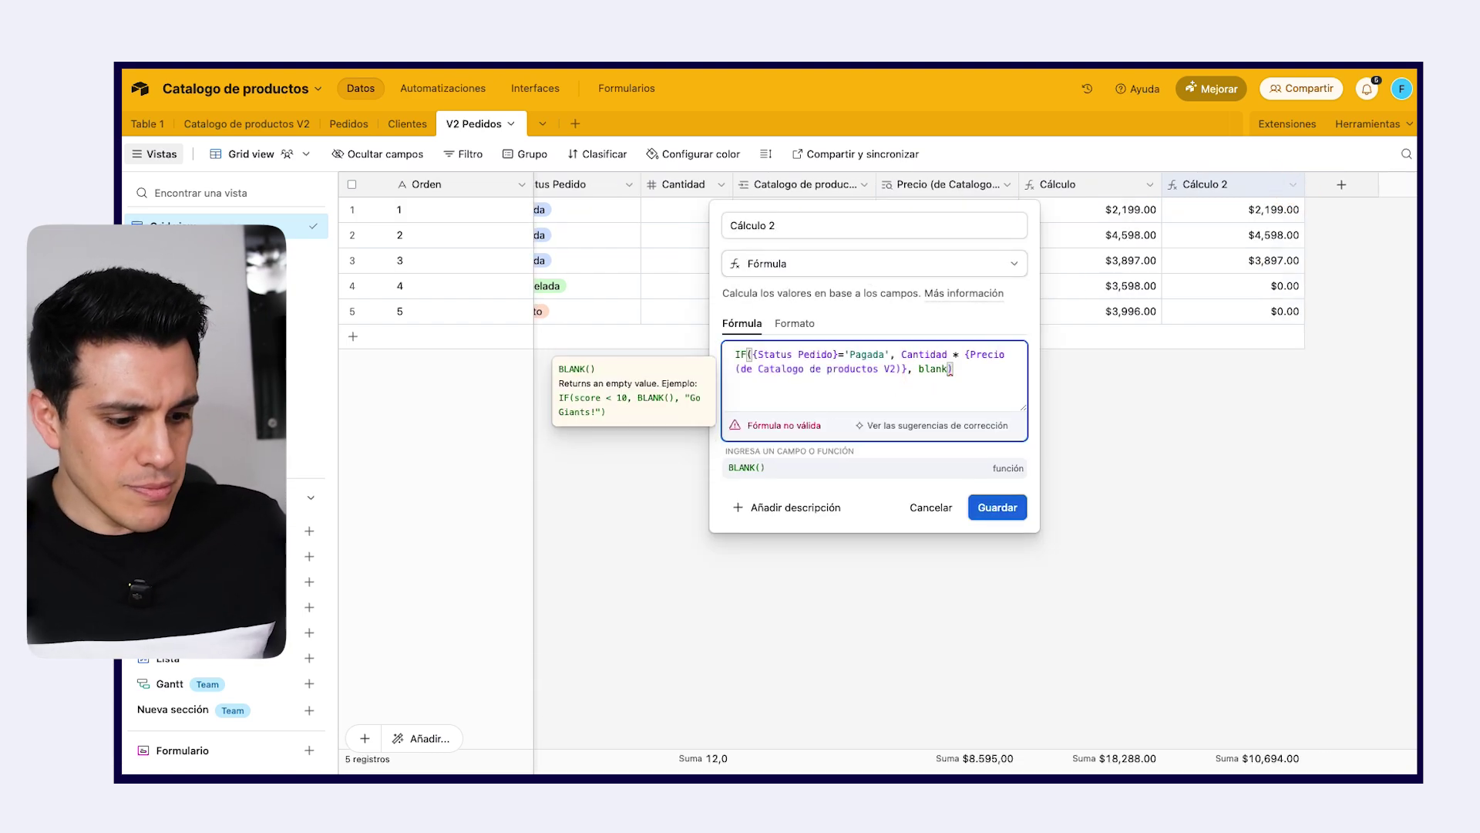
pyautogui.click(855, 467)
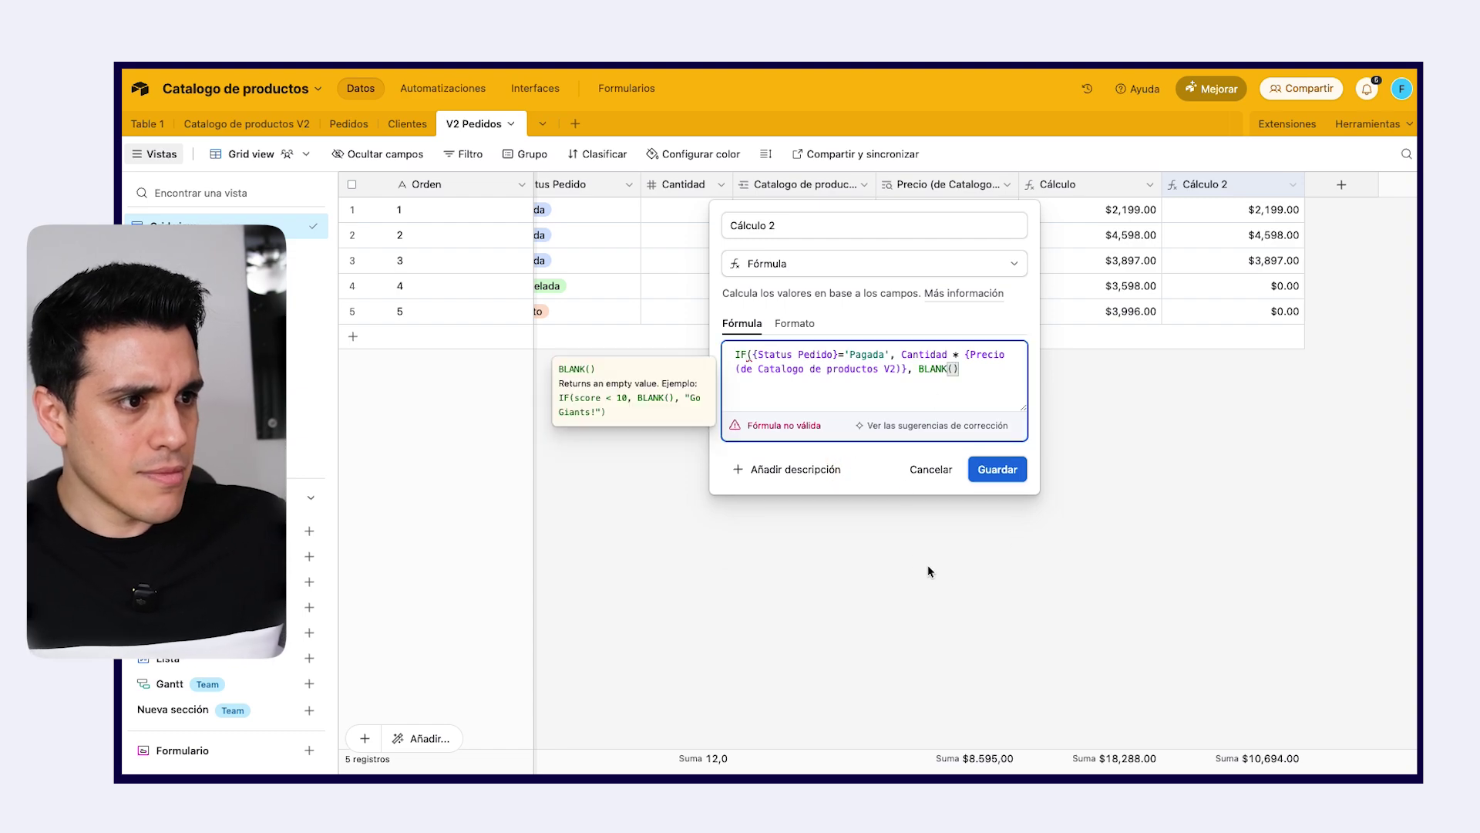
pyautogui.write(')')
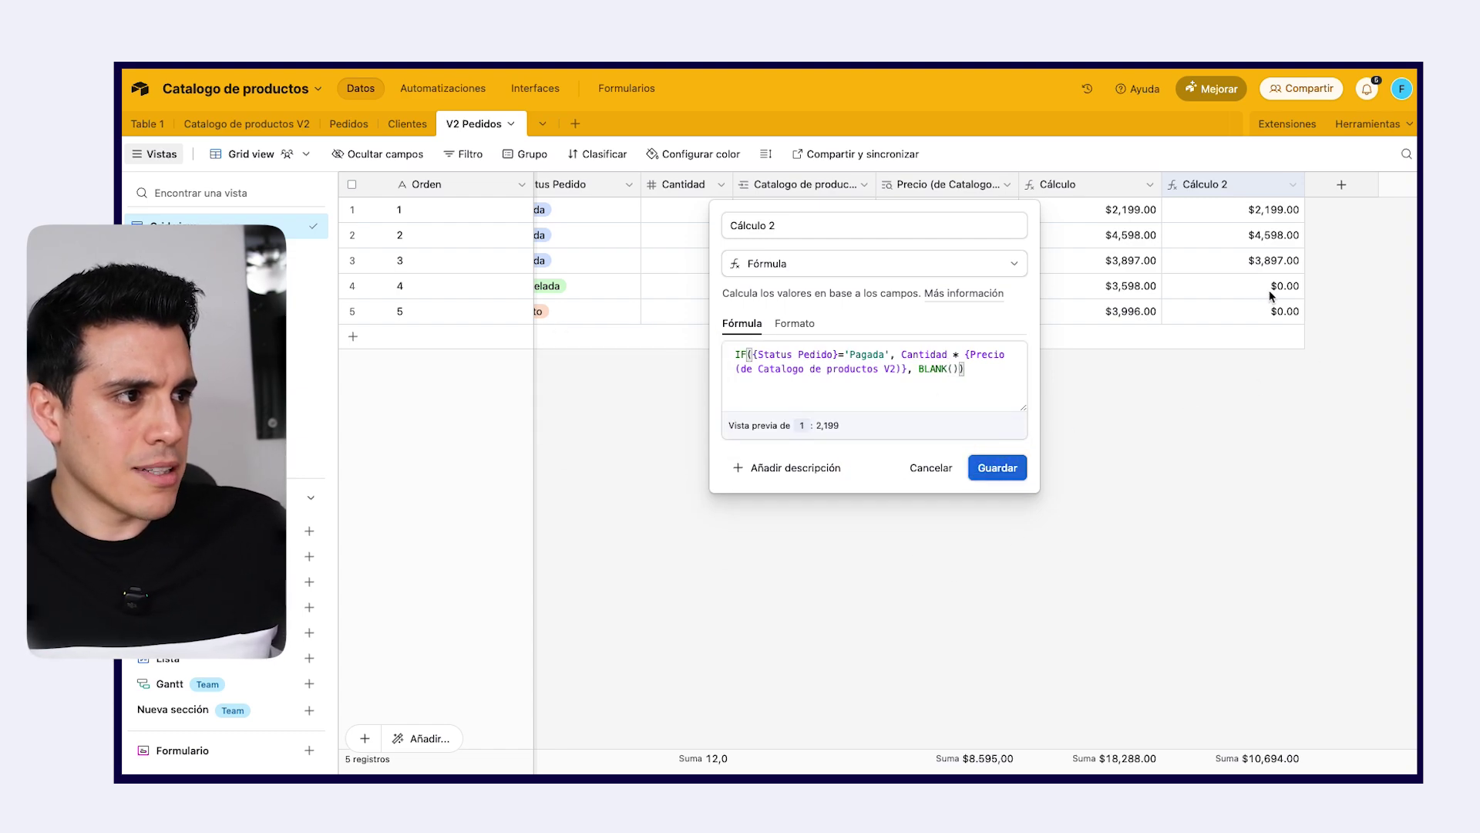
pyautogui.click(1012, 472)
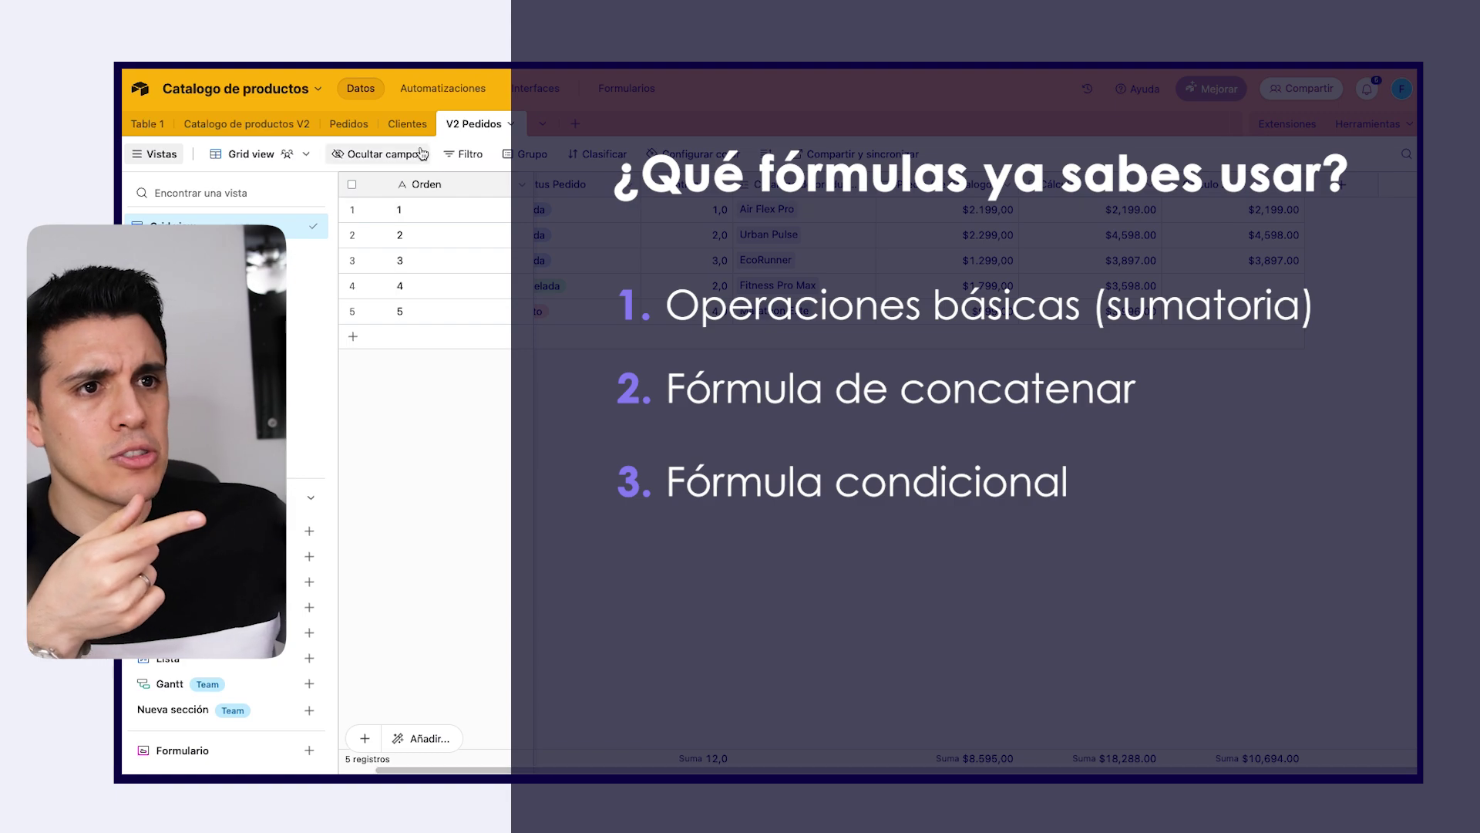
pyautogui.click(407, 123)
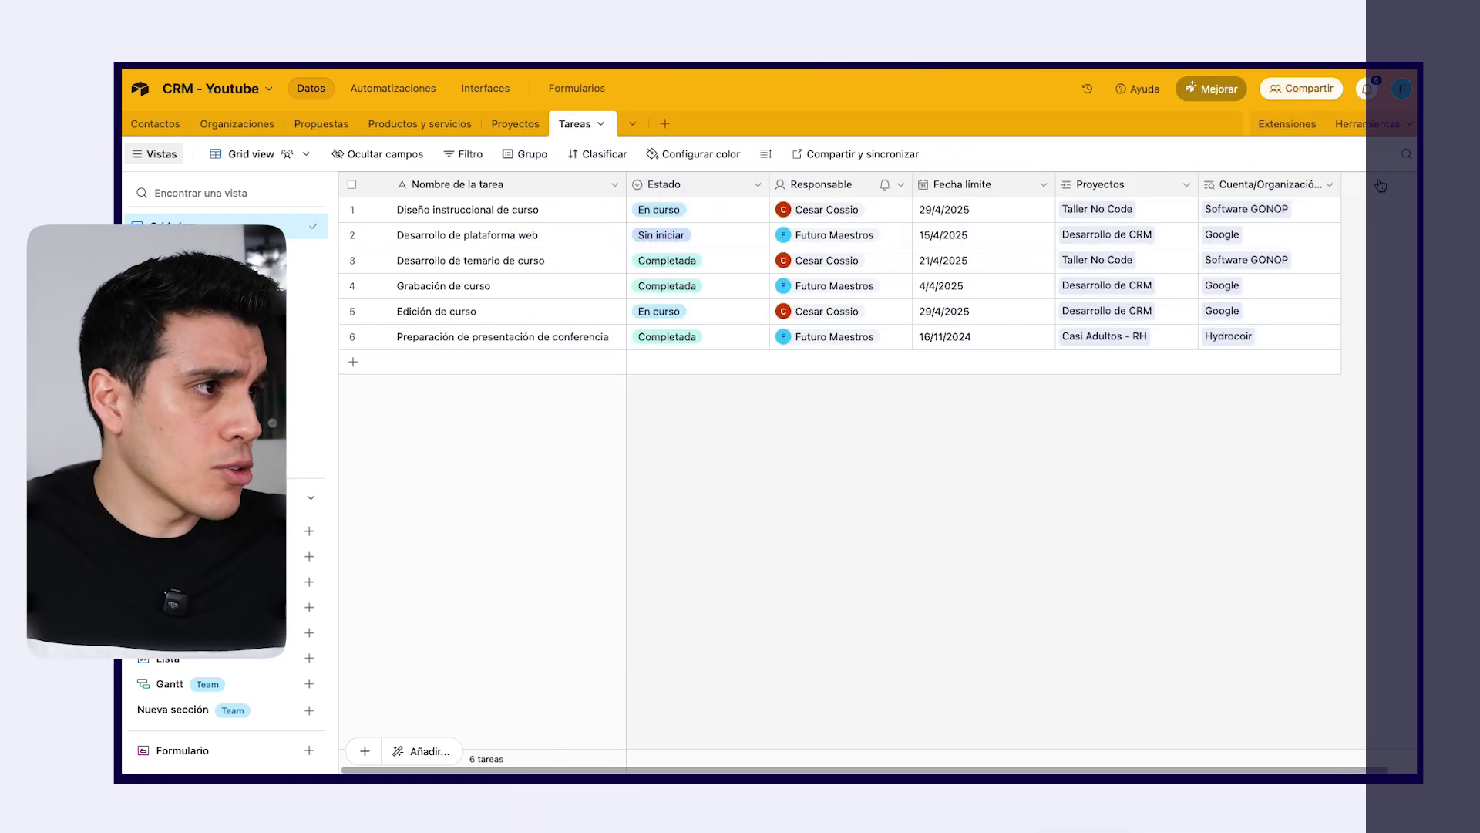
# - Add a new field of type Fórmula to the Tareas table
pyautogui.click(1378, 184)
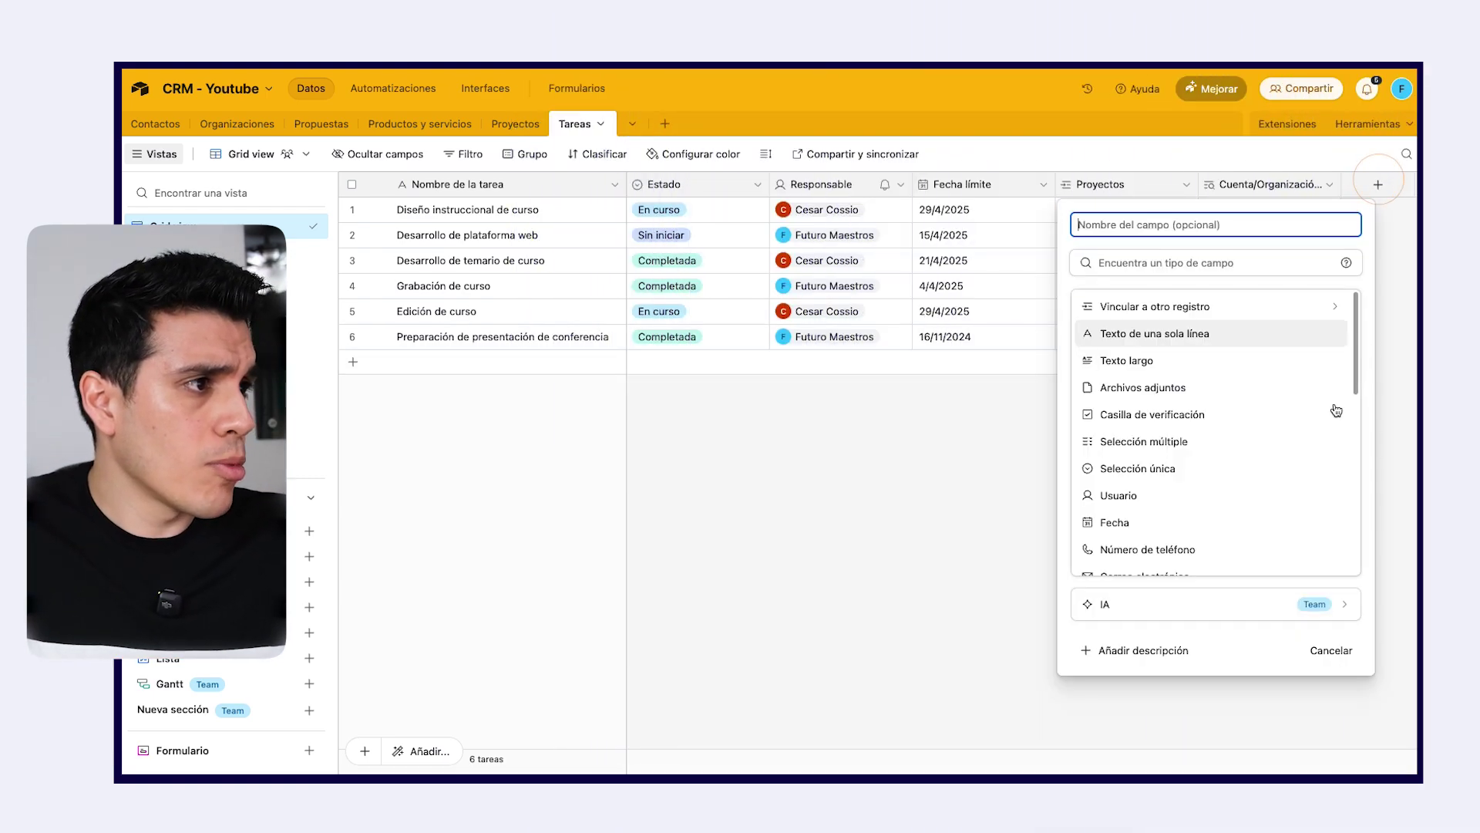
pyautogui.click(1161, 264)
pyautogui.write('f')
pyautogui.click(1160, 361)
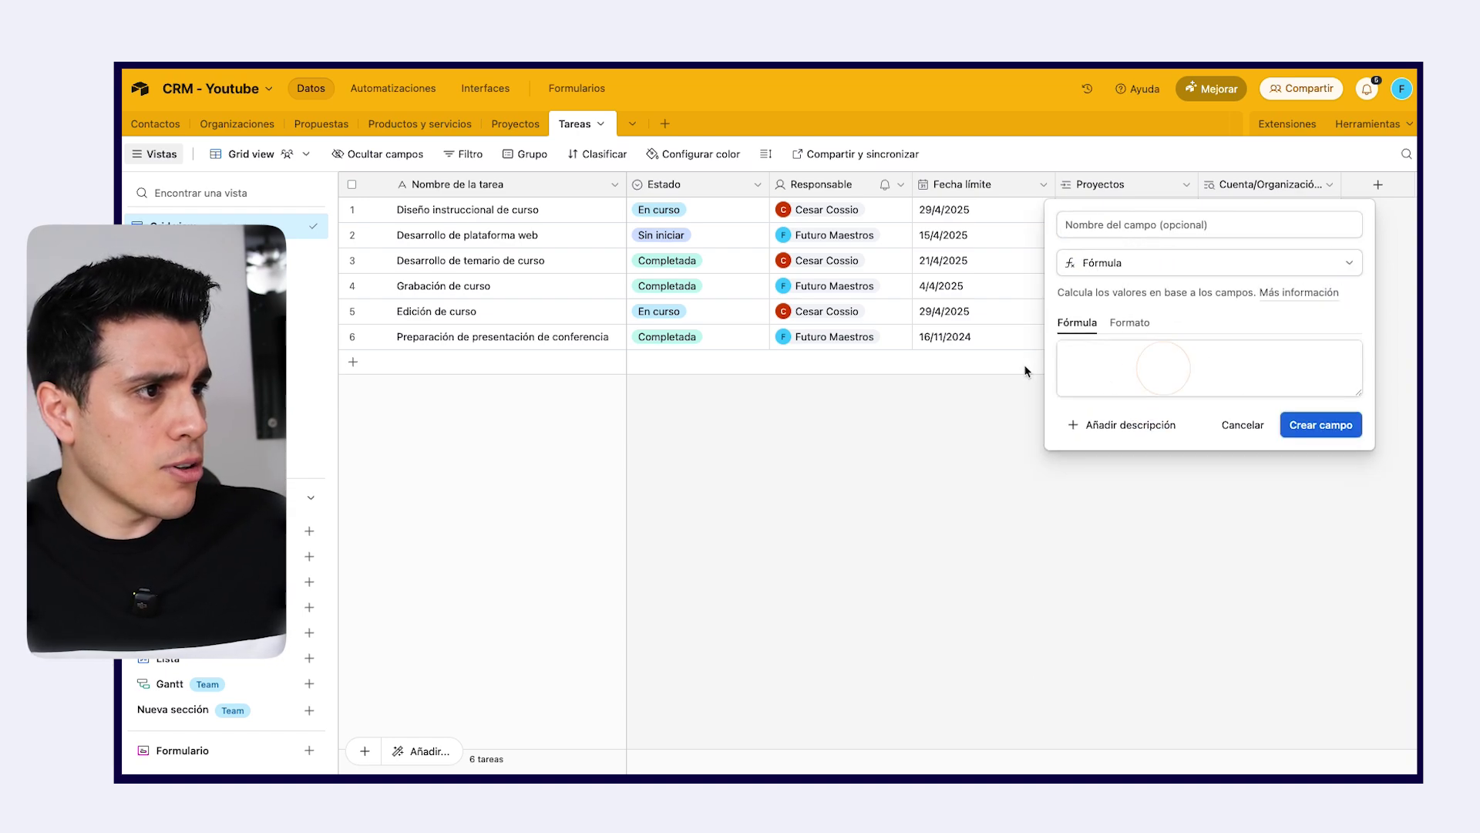
# - Begin the formula with the DATETIME_DIFF function, using {Fecha límite} as its first argument
pyautogui.click(1121, 383)
pyautogui.write('dif')
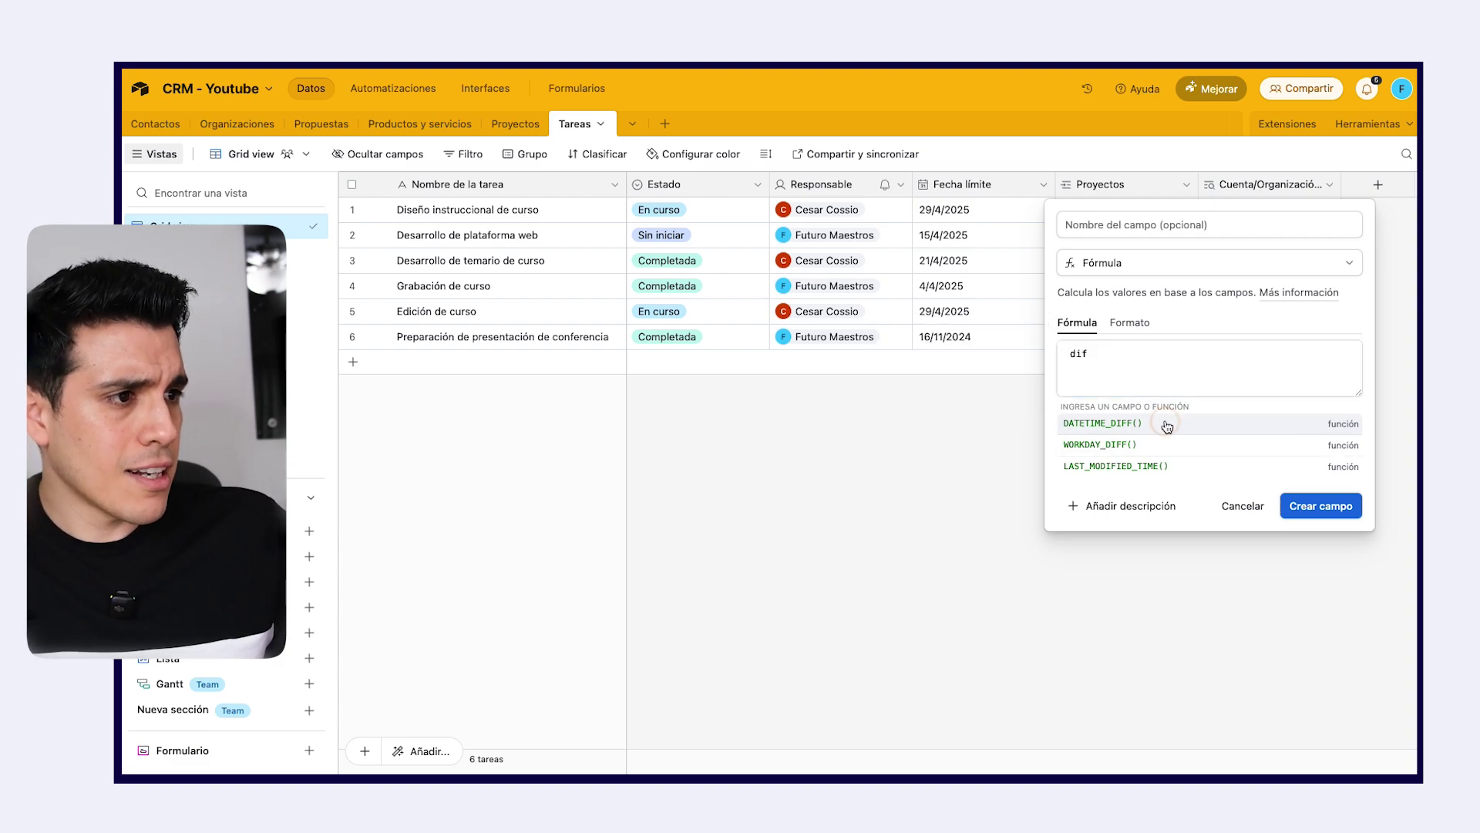
pyautogui.click(1167, 427)
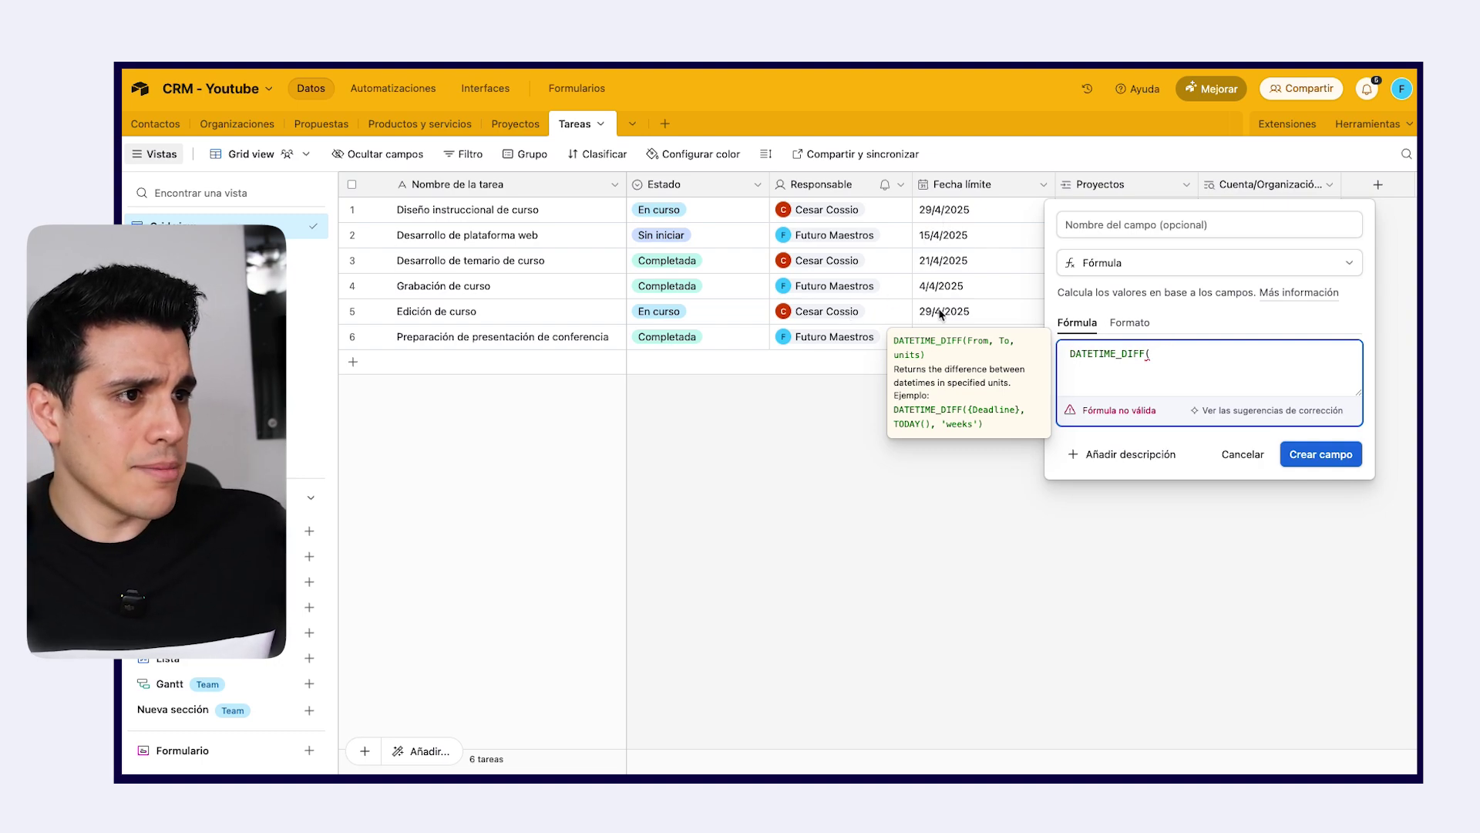
pyautogui.write('fe')
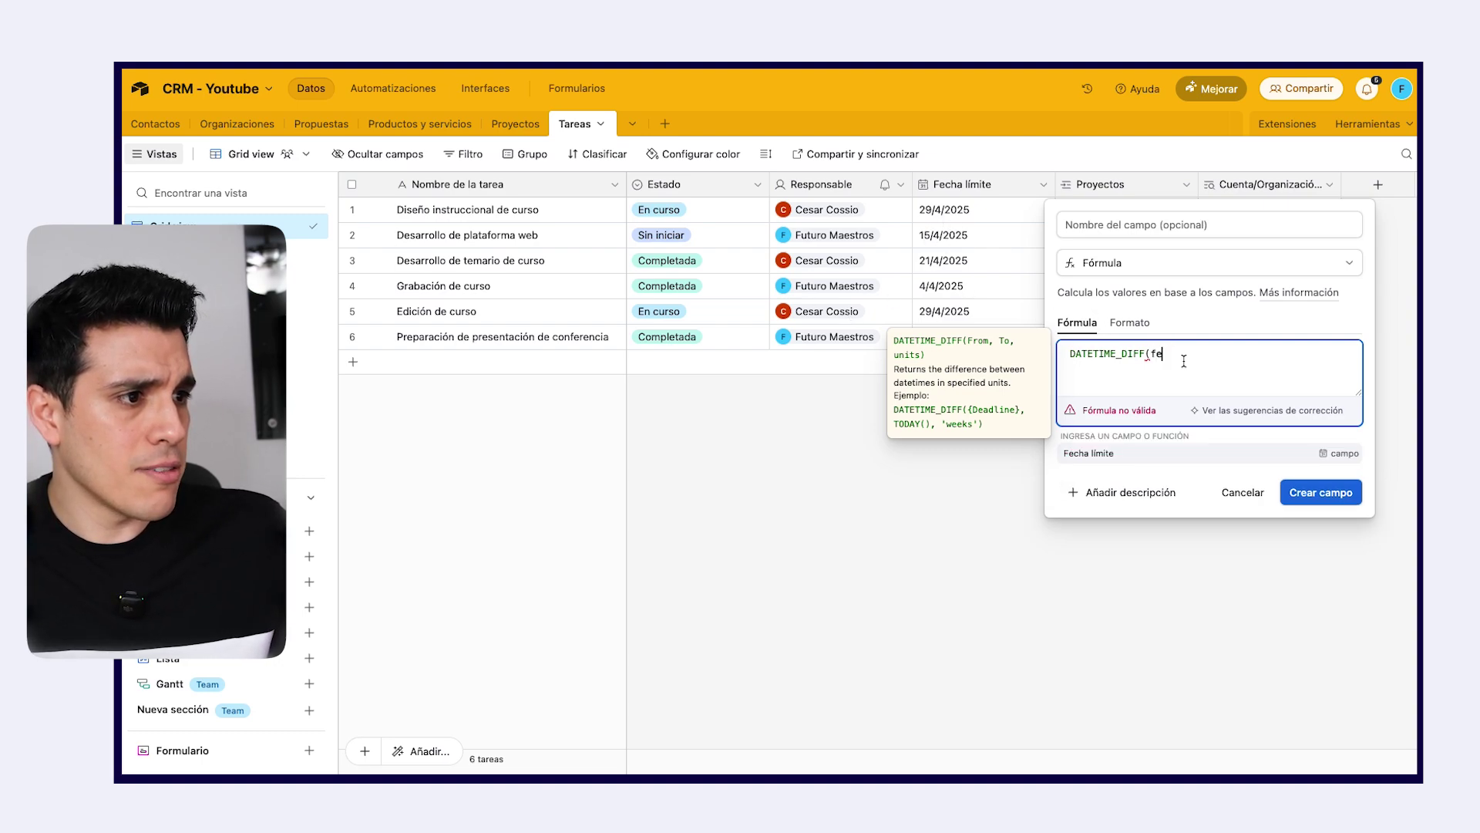
pyautogui.click(1125, 461)
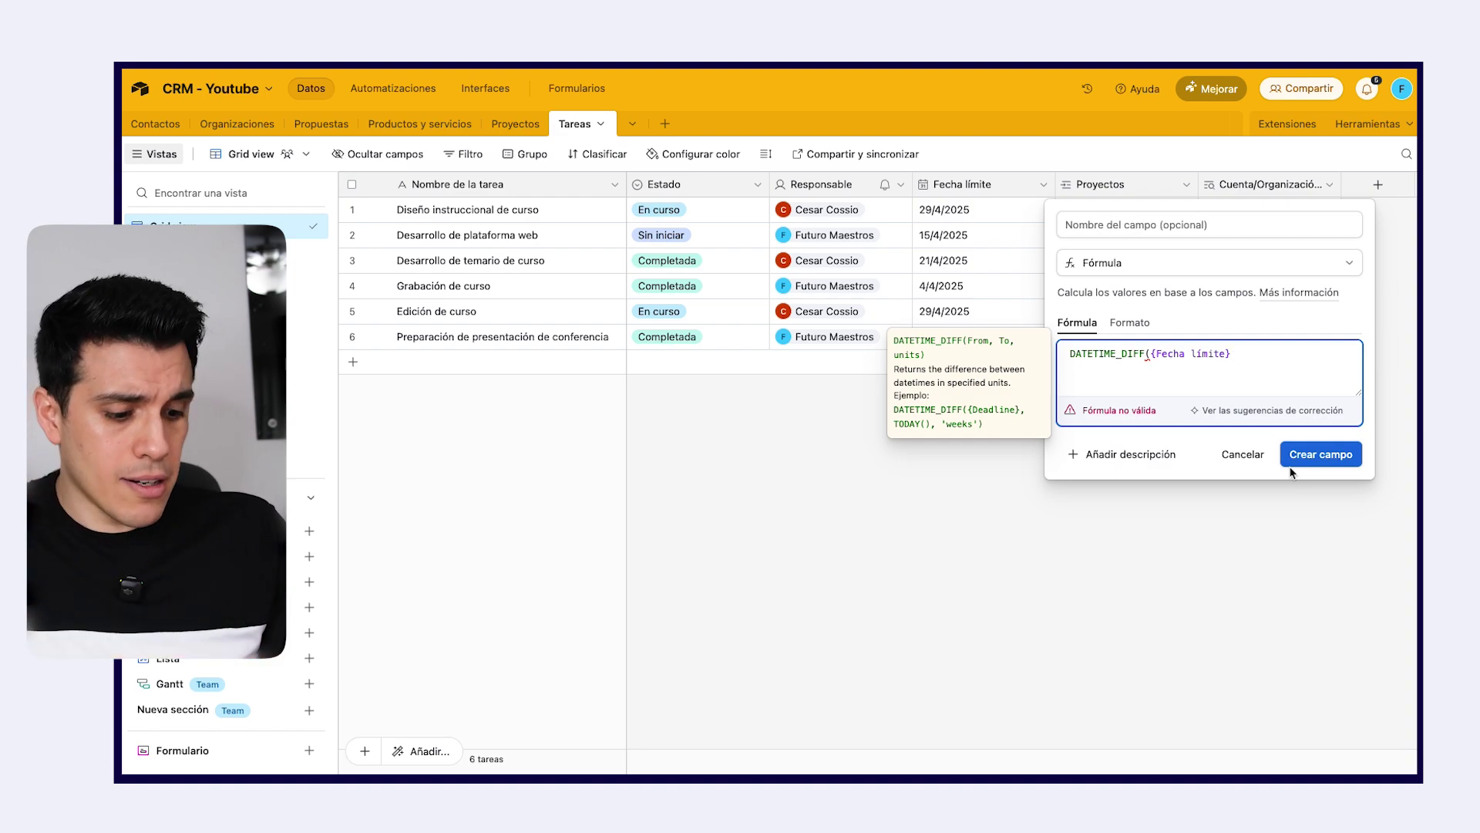
# - Complete the DATETIME_DIFF formula with TODAY() as second date and 'days' as unit, and create the field
pyautogui.write(',')
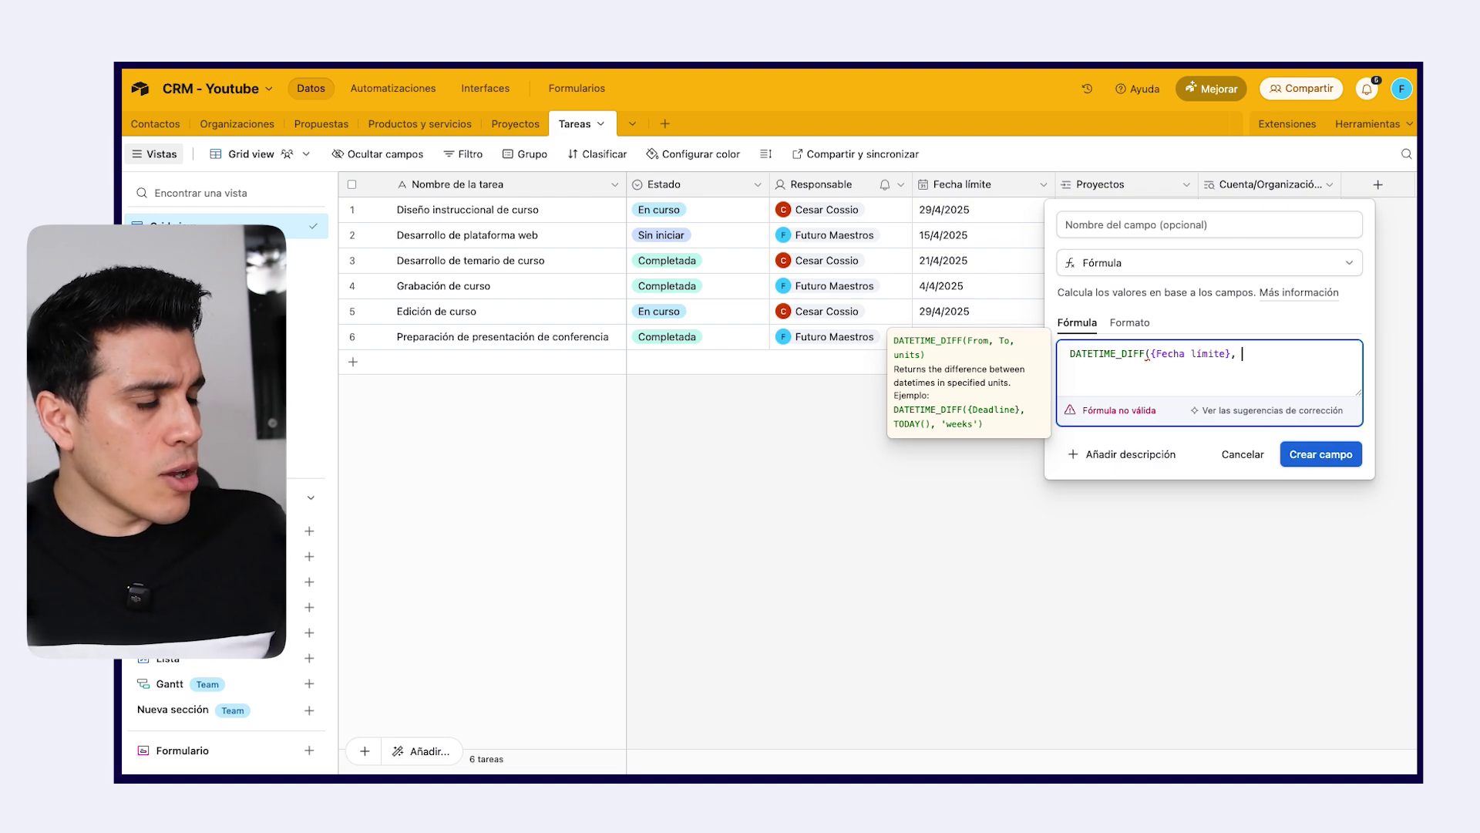
pyautogui.write('to')
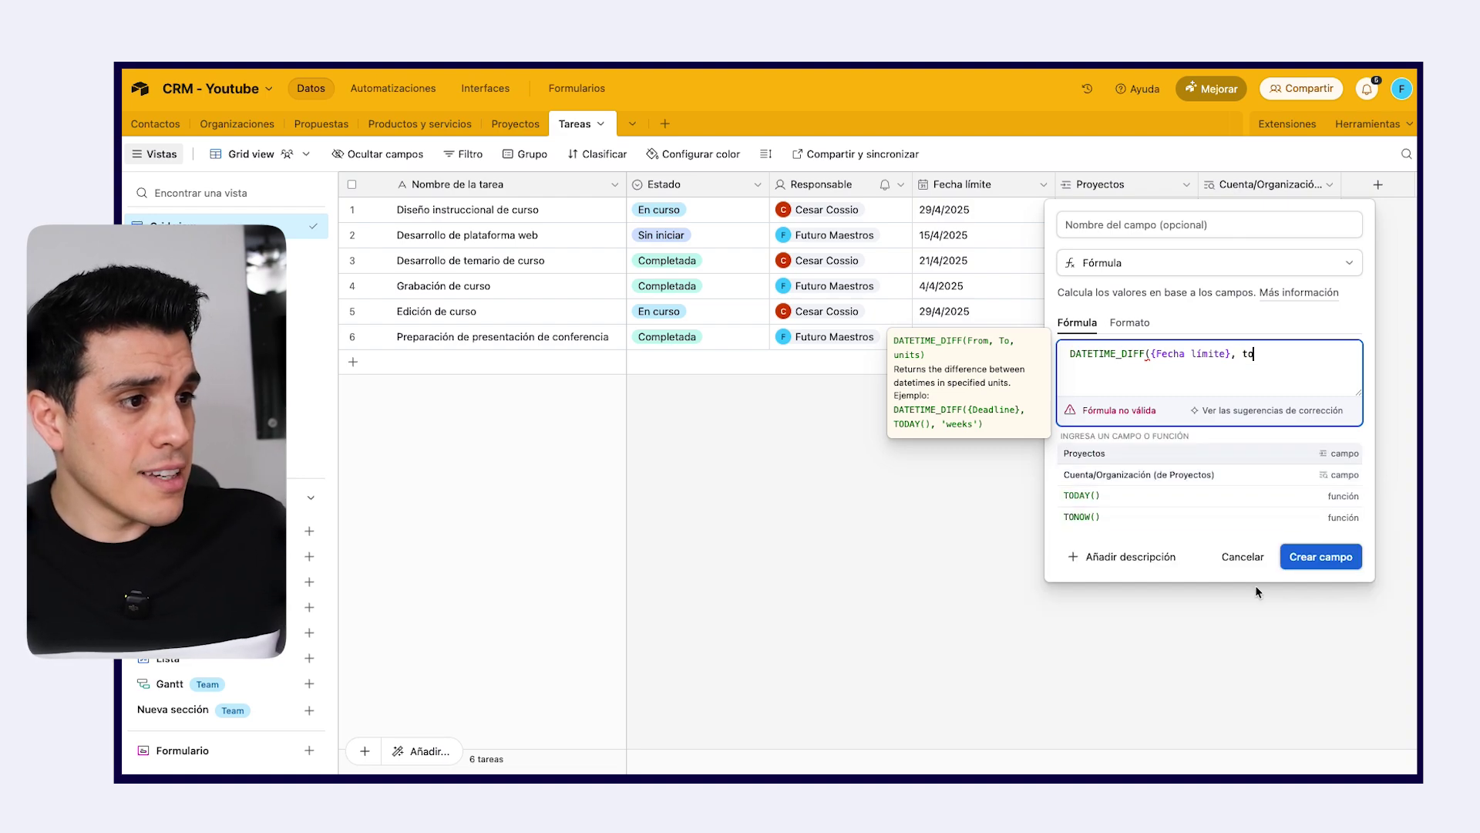
pyautogui.click(1115, 502)
pyautogui.write(')')
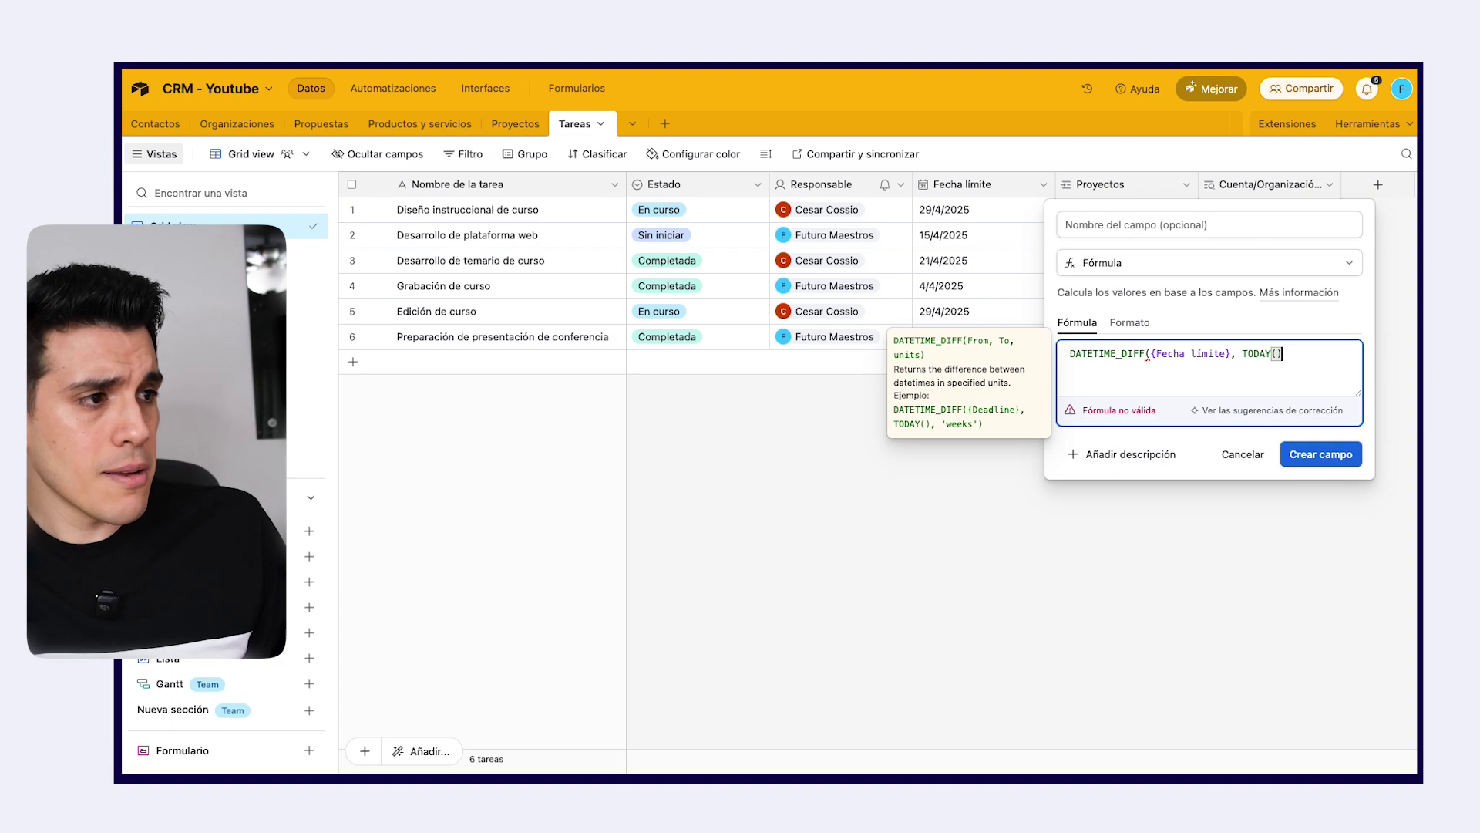
pyautogui.write(',')
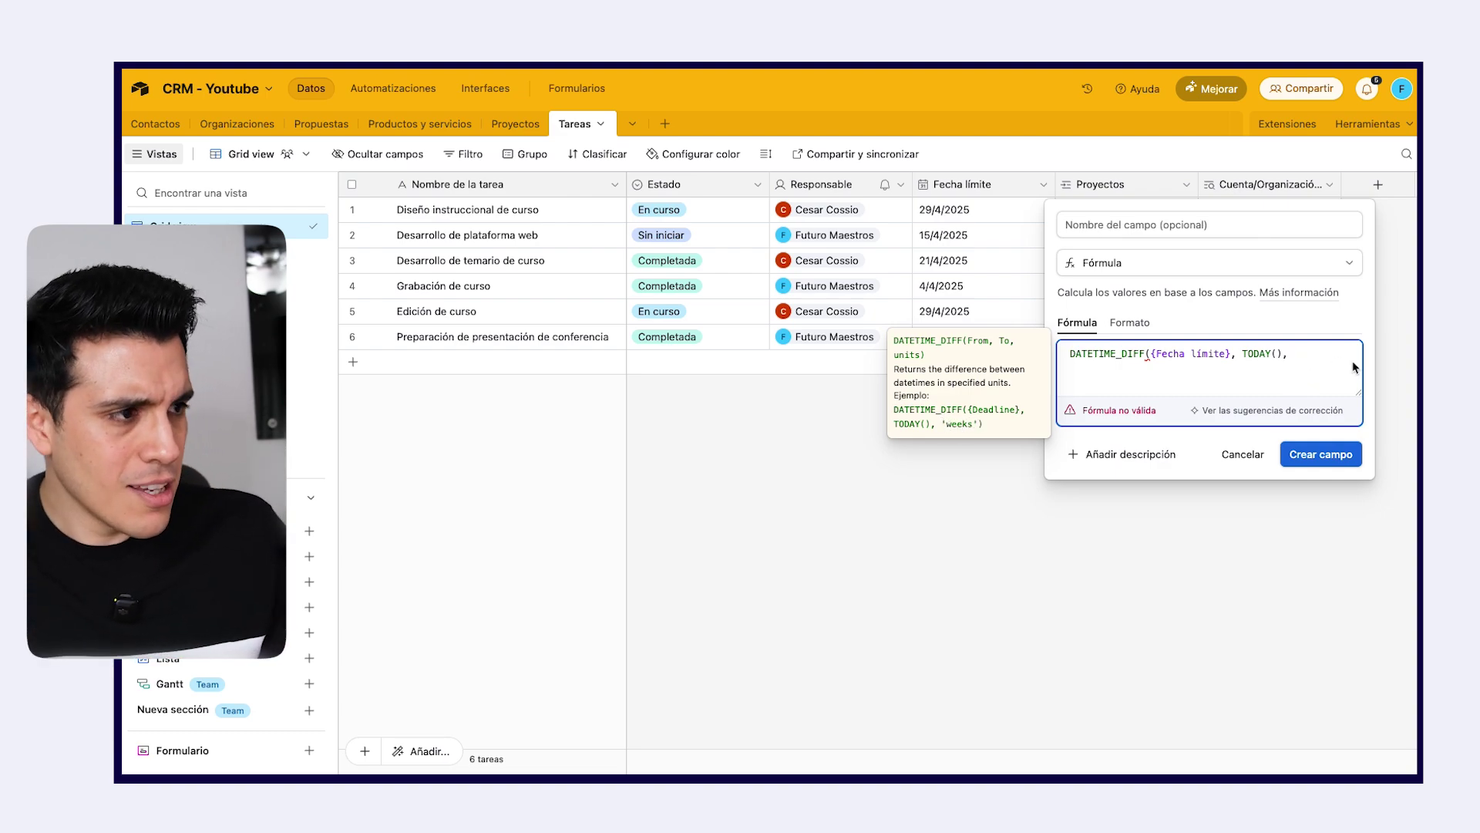
pyautogui.write("'")
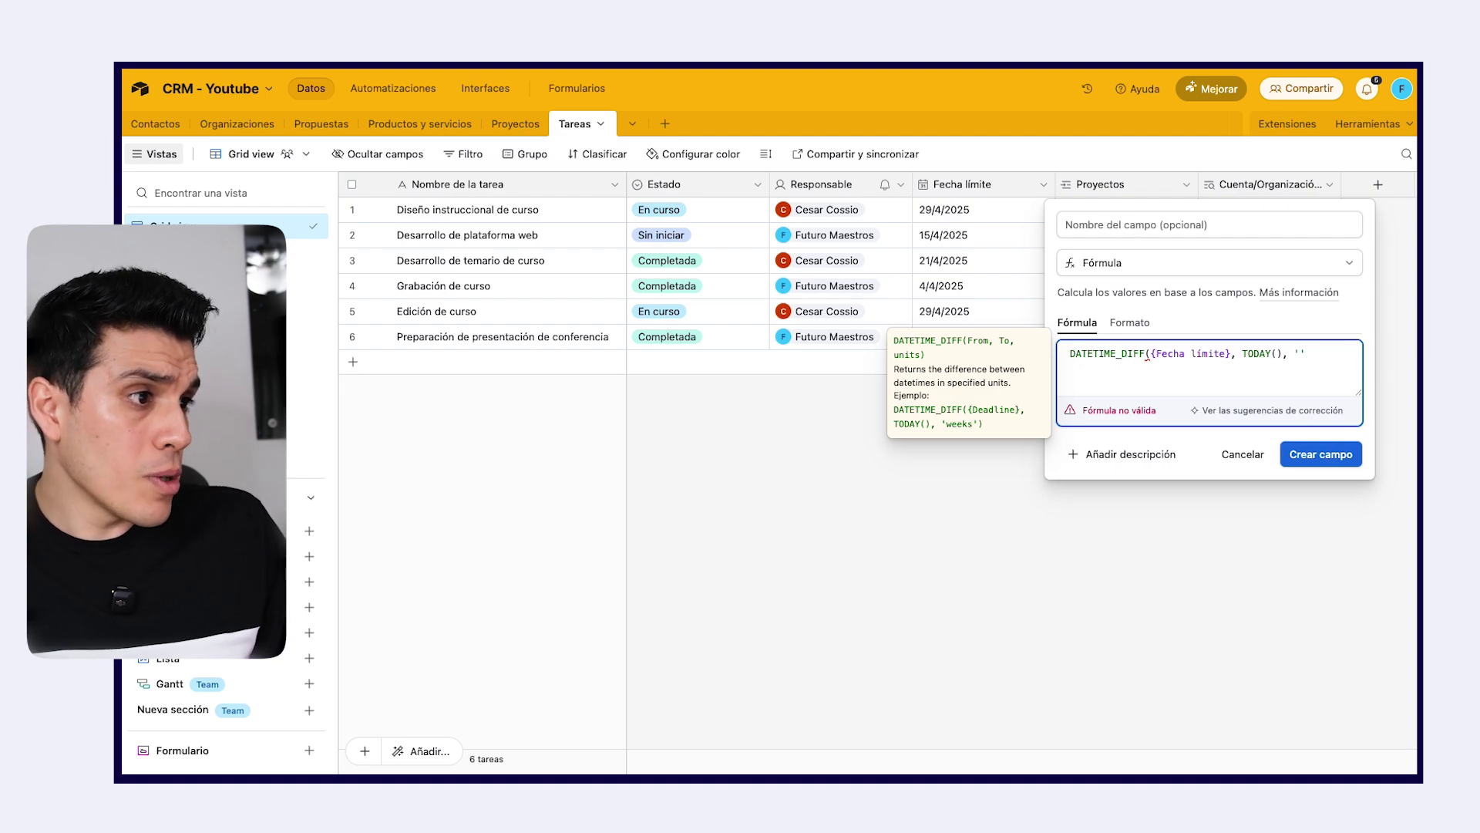
pyautogui.write("days'")
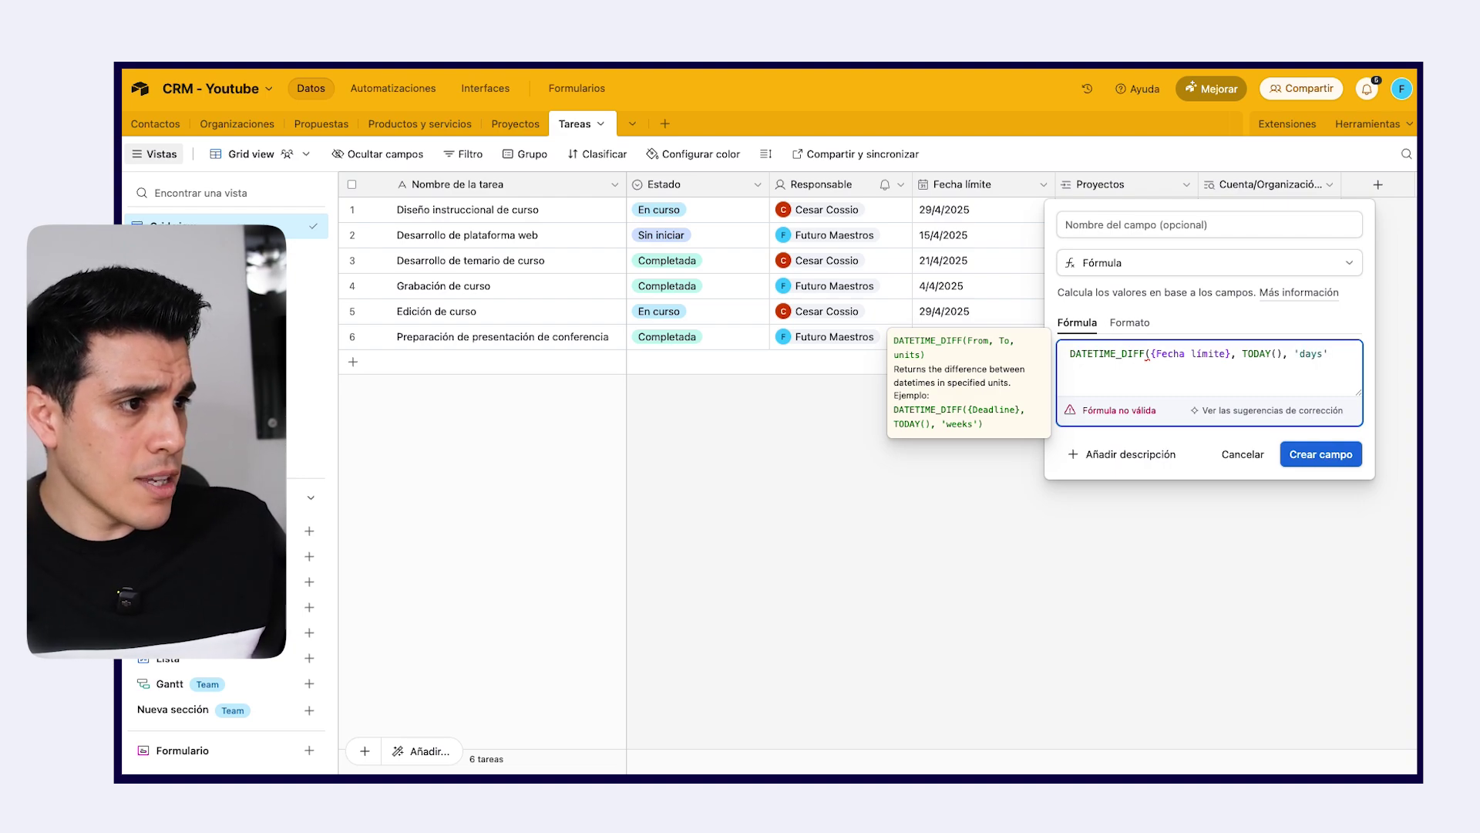
pyautogui.write(')')
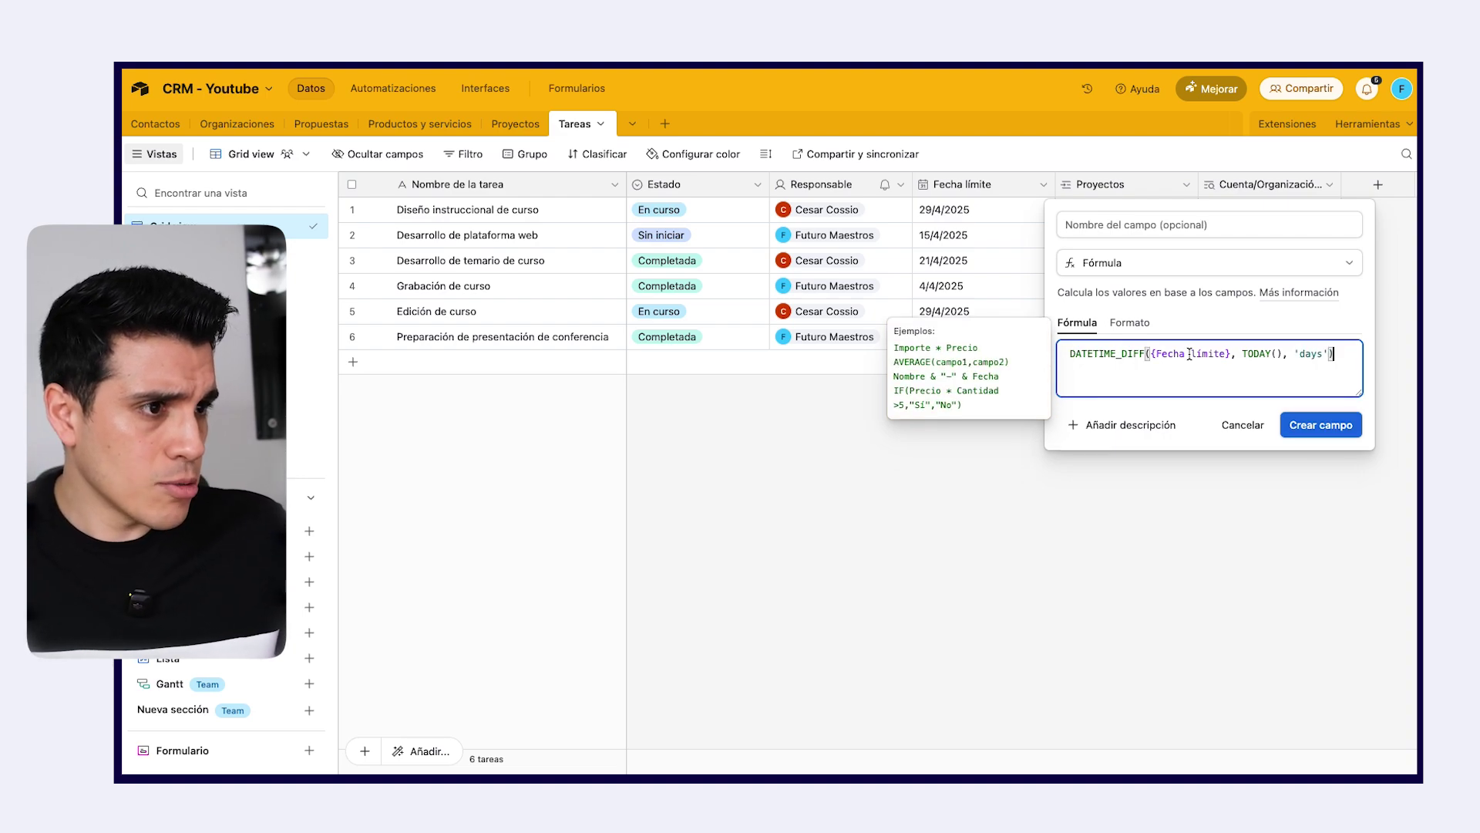
pyautogui.click(1333, 455)
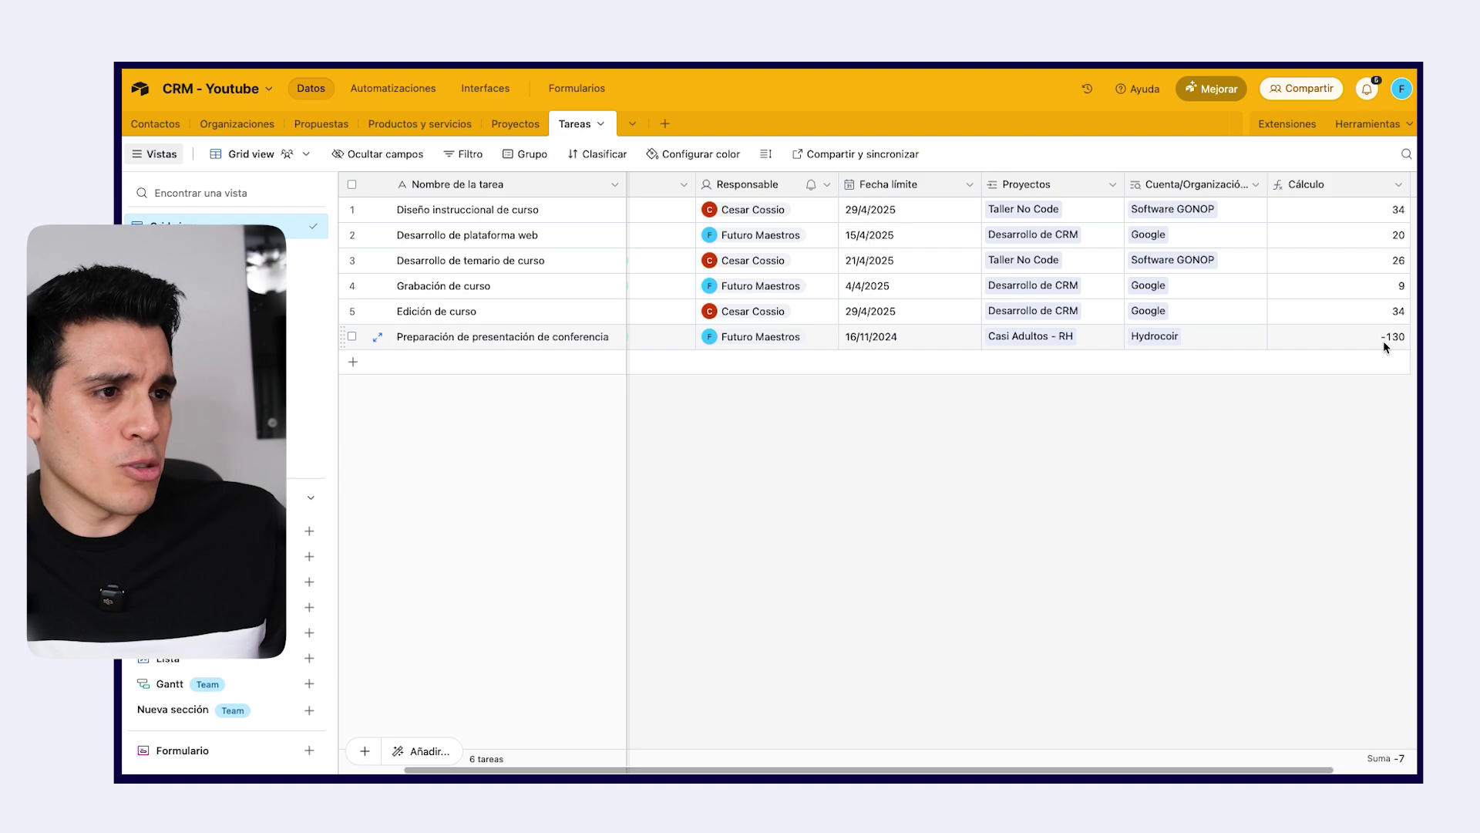
# - Set the Fecha límite of the task Preparación de presentación de conferencia to 29/3/2025
pyautogui.click(888, 337)
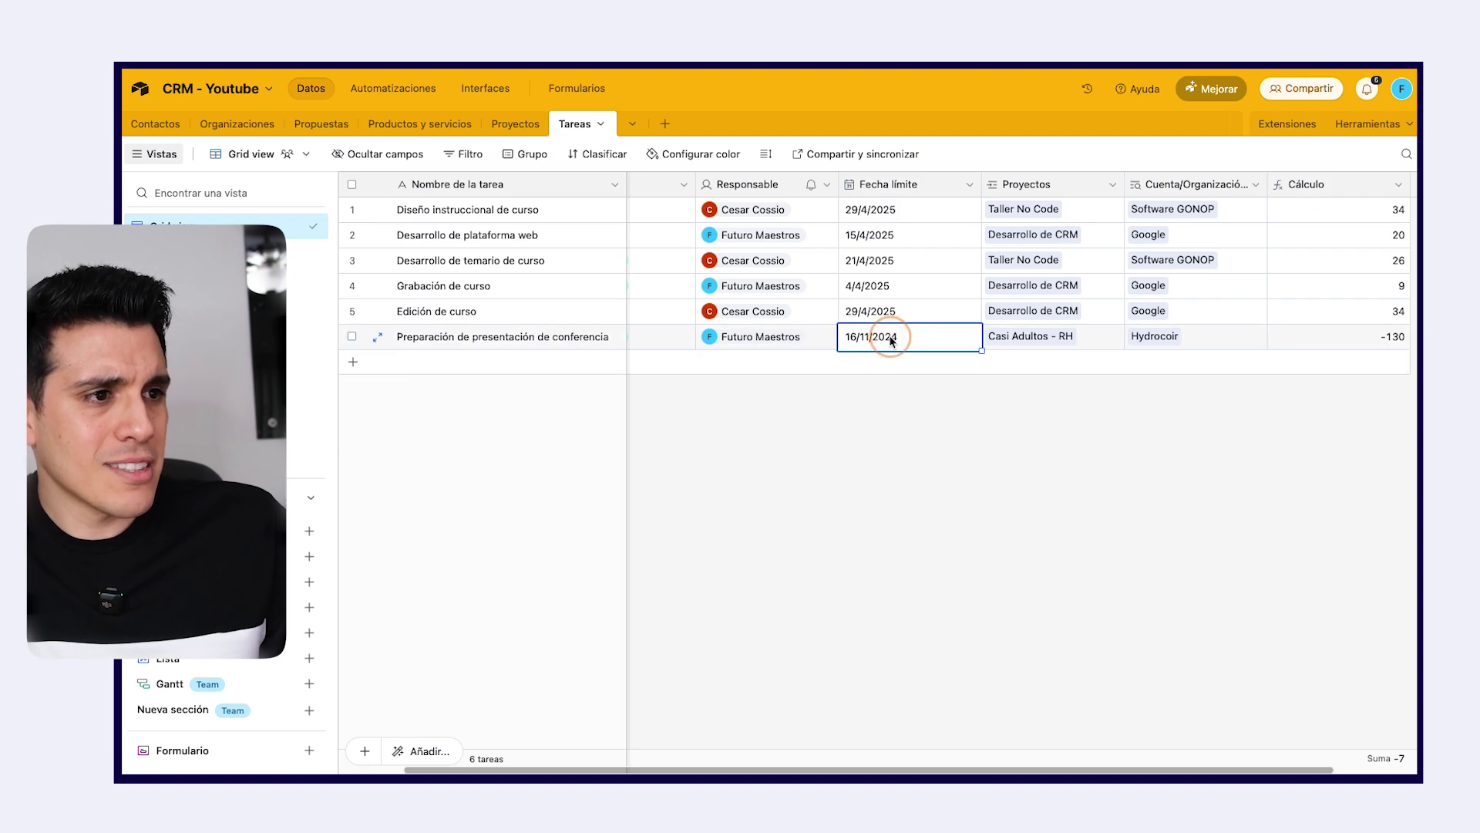
pyautogui.click(888, 337)
pyautogui.click(1013, 363)
pyautogui.click(1014, 362)
pyautogui.click(1014, 362)
pyautogui.click(1014, 362)
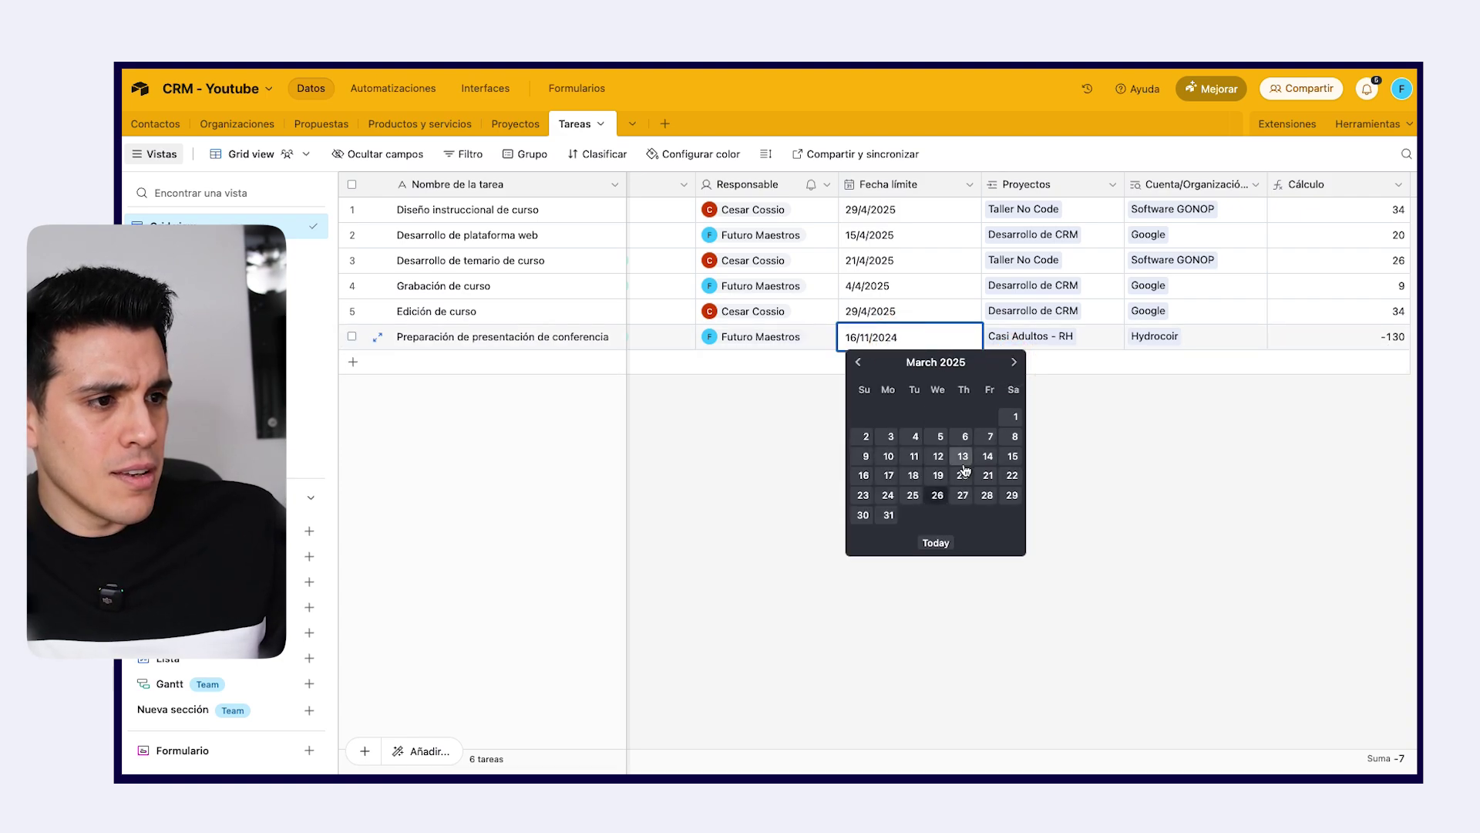
pyautogui.click(1012, 495)
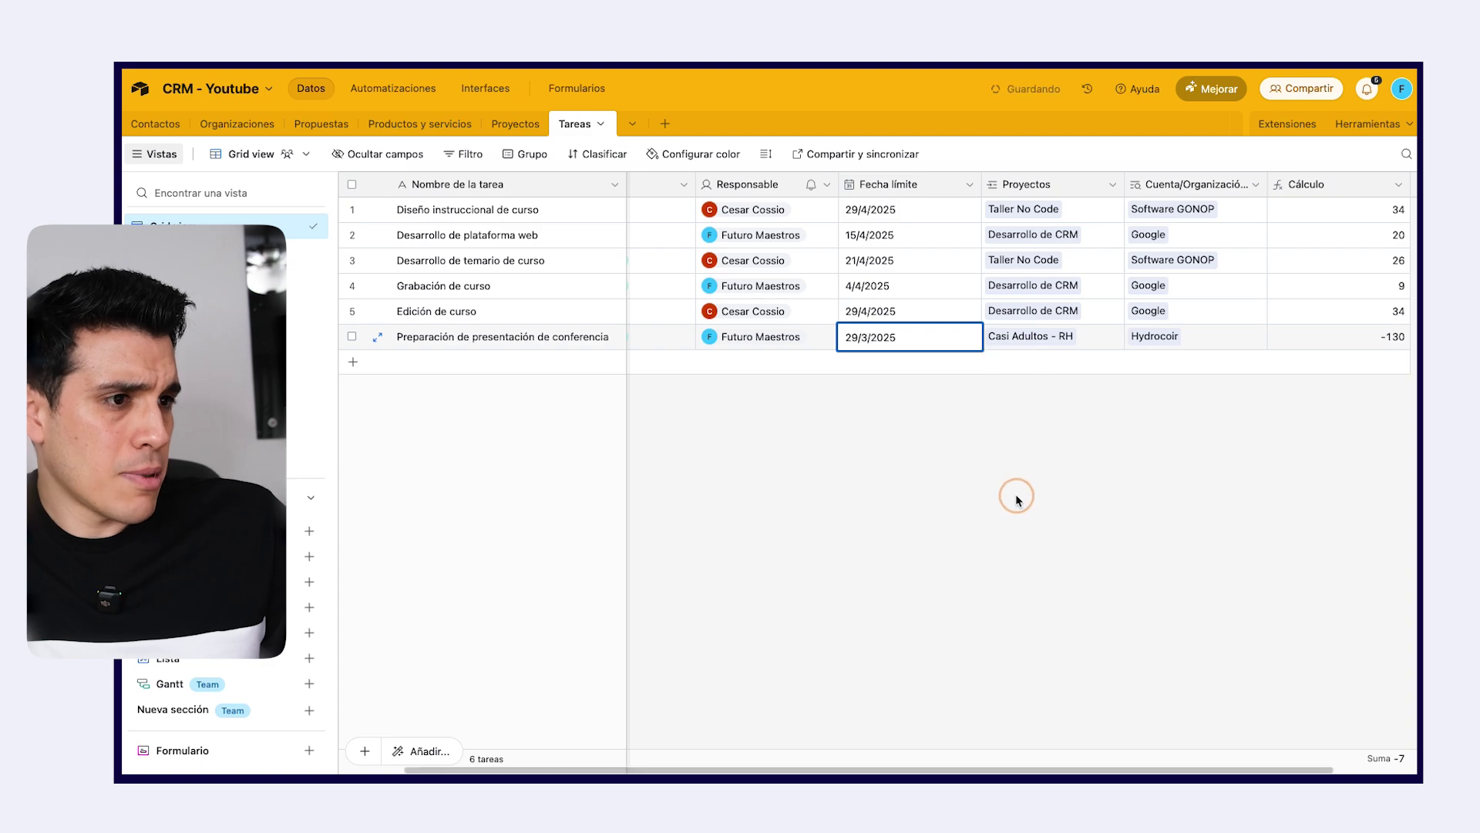
pyautogui.click(1111, 493)
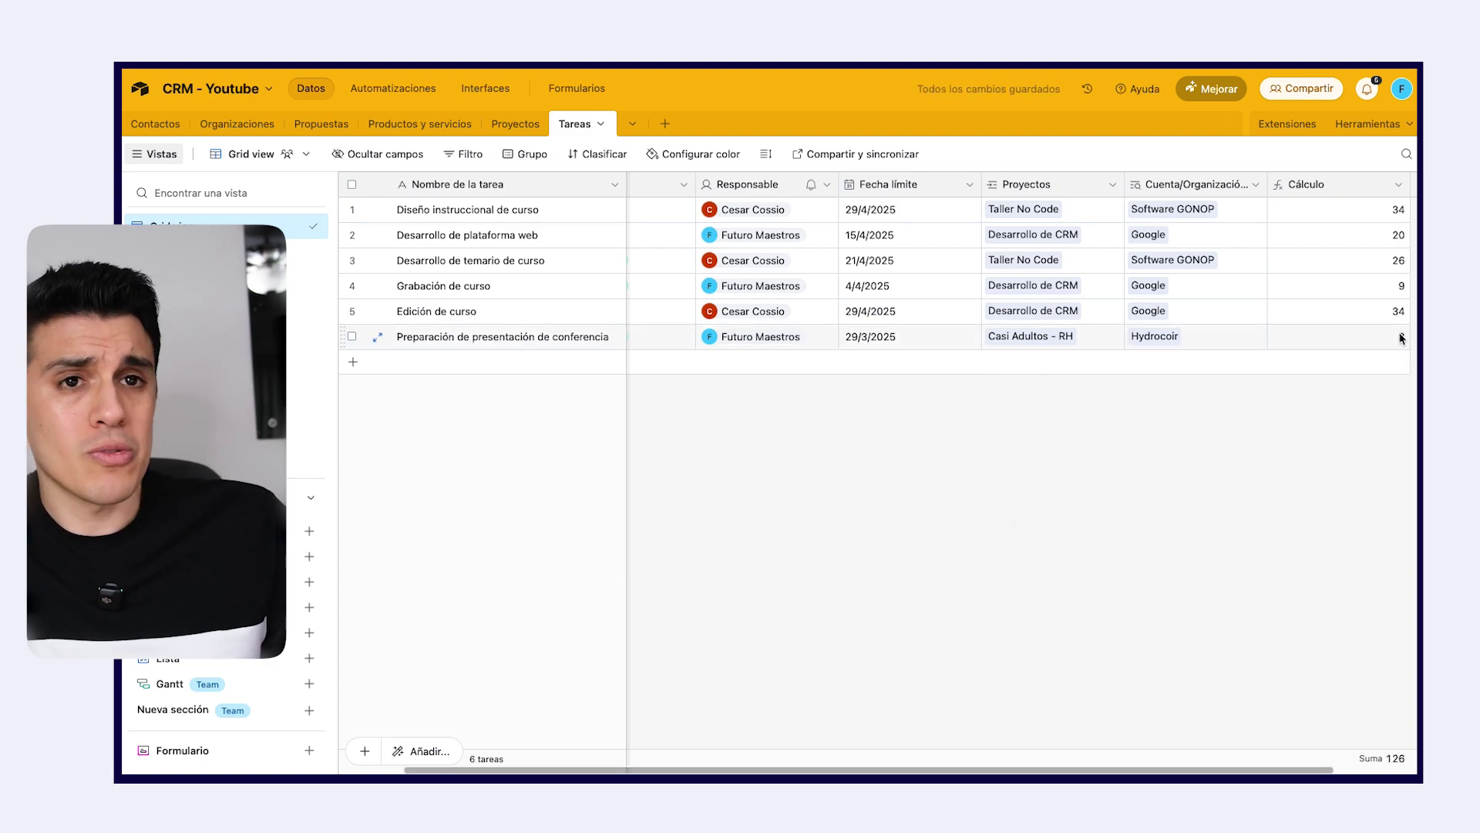